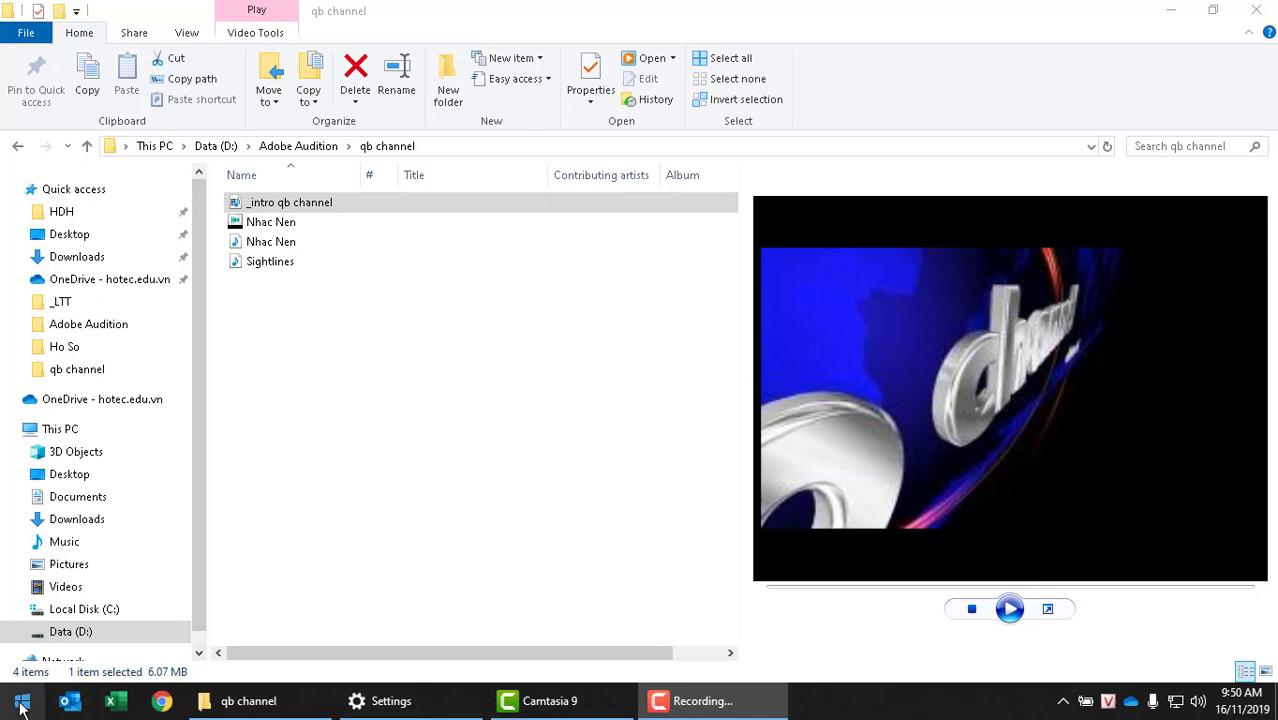
Preview the _intro qb channel video from the qb channel folder in the media player, and close the player.
{"action": "left_click", "coordinate": [680, 701]}
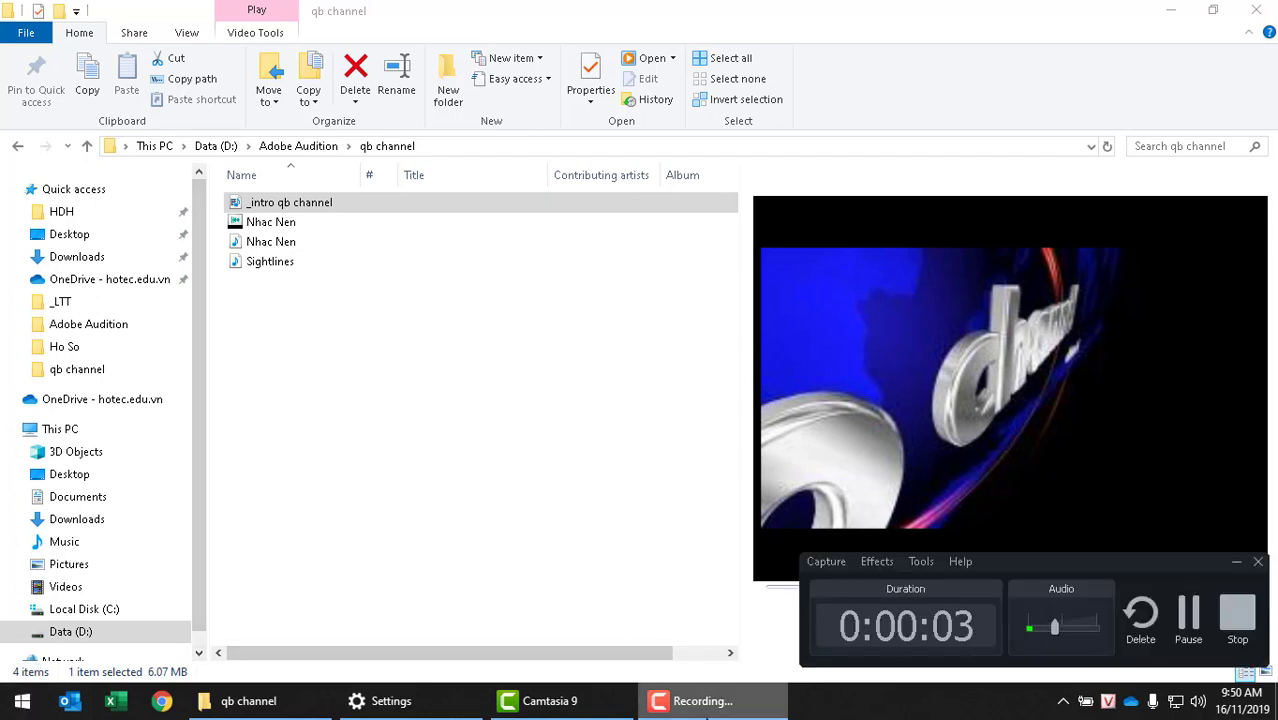
{"action": "left_click", "coordinate": [465, 431]}
{"action": "left_click", "coordinate": [328, 206]}
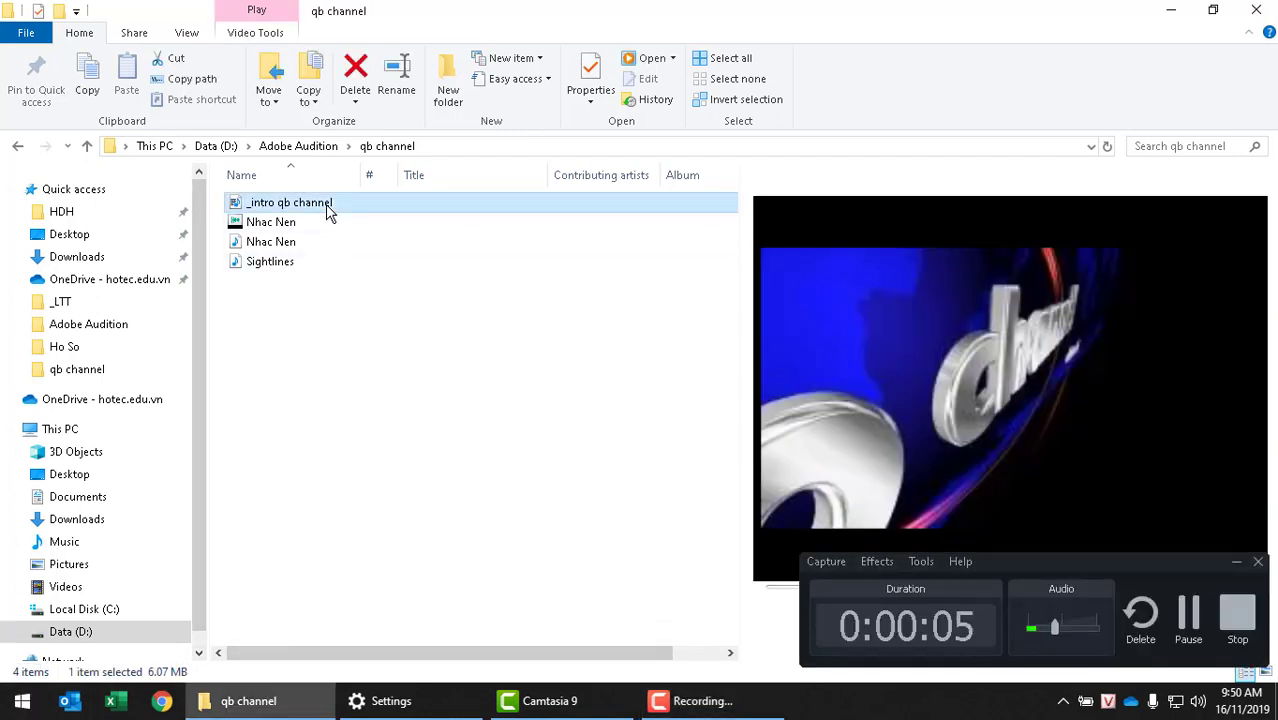
{"action": "double_click", "coordinate": [325, 204]}
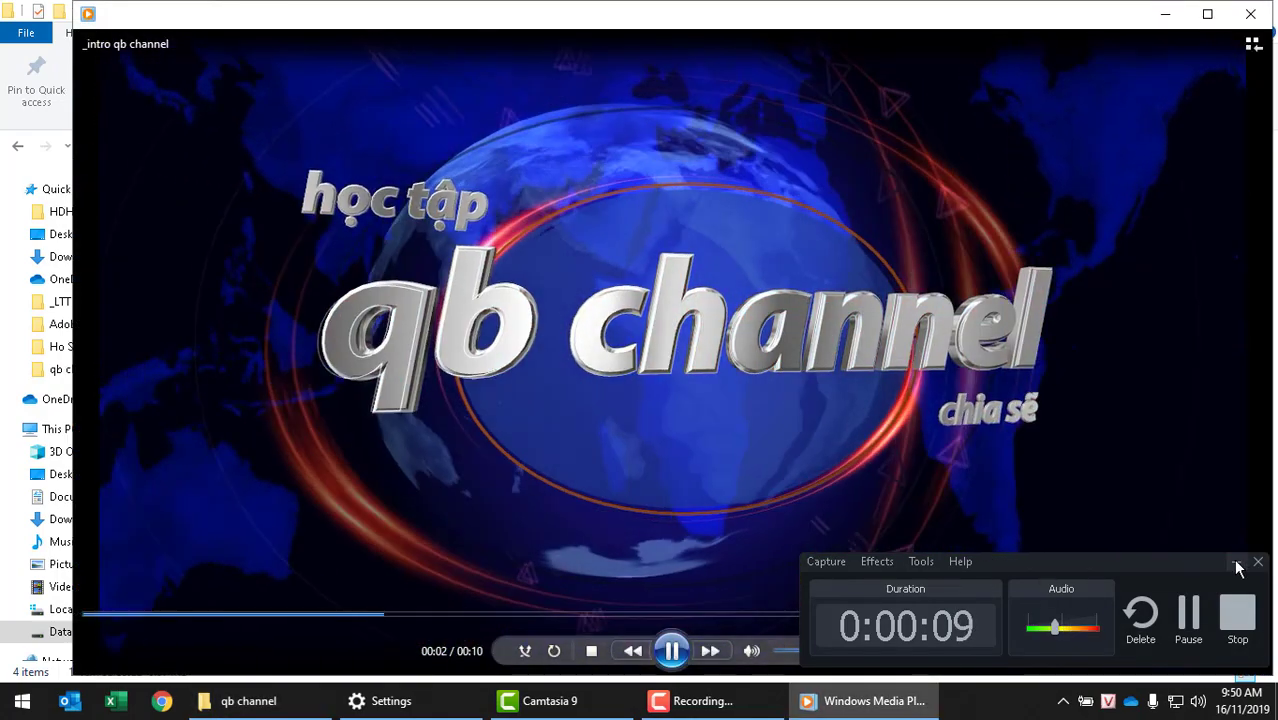
{"action": "left_click", "coordinate": [1237, 563]}
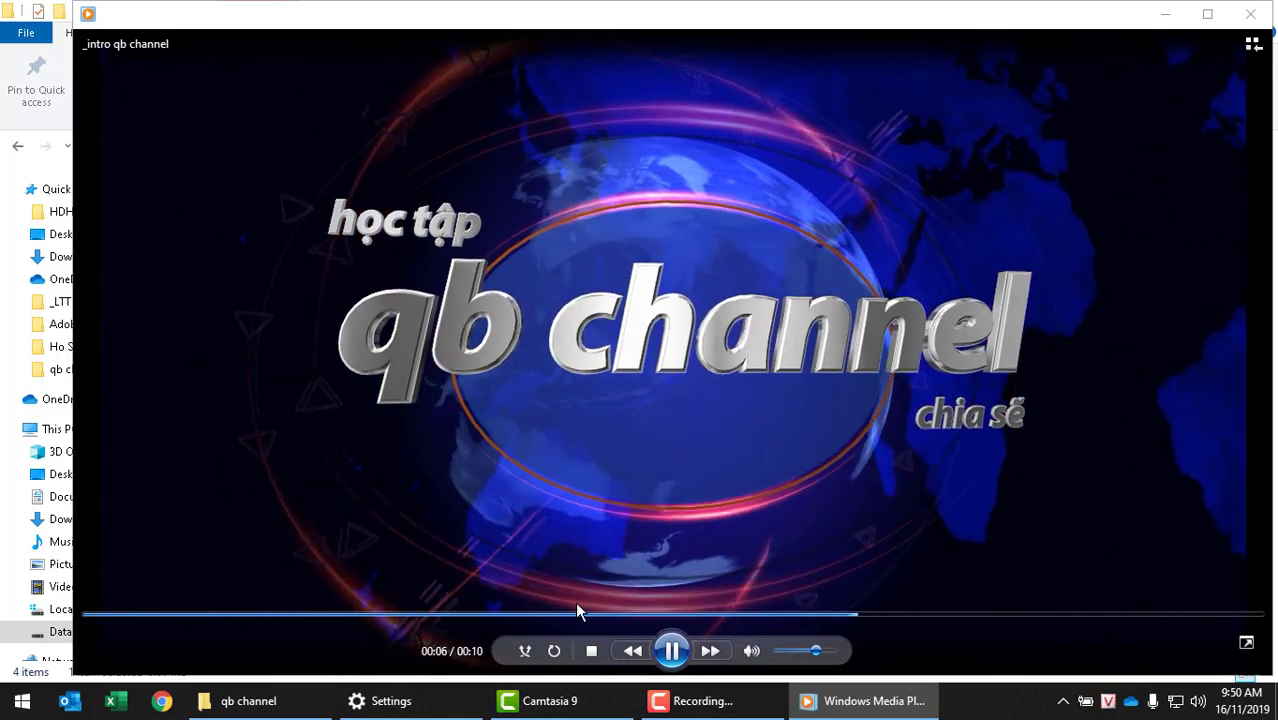
{"action": "left_click", "coordinate": [1252, 15]}
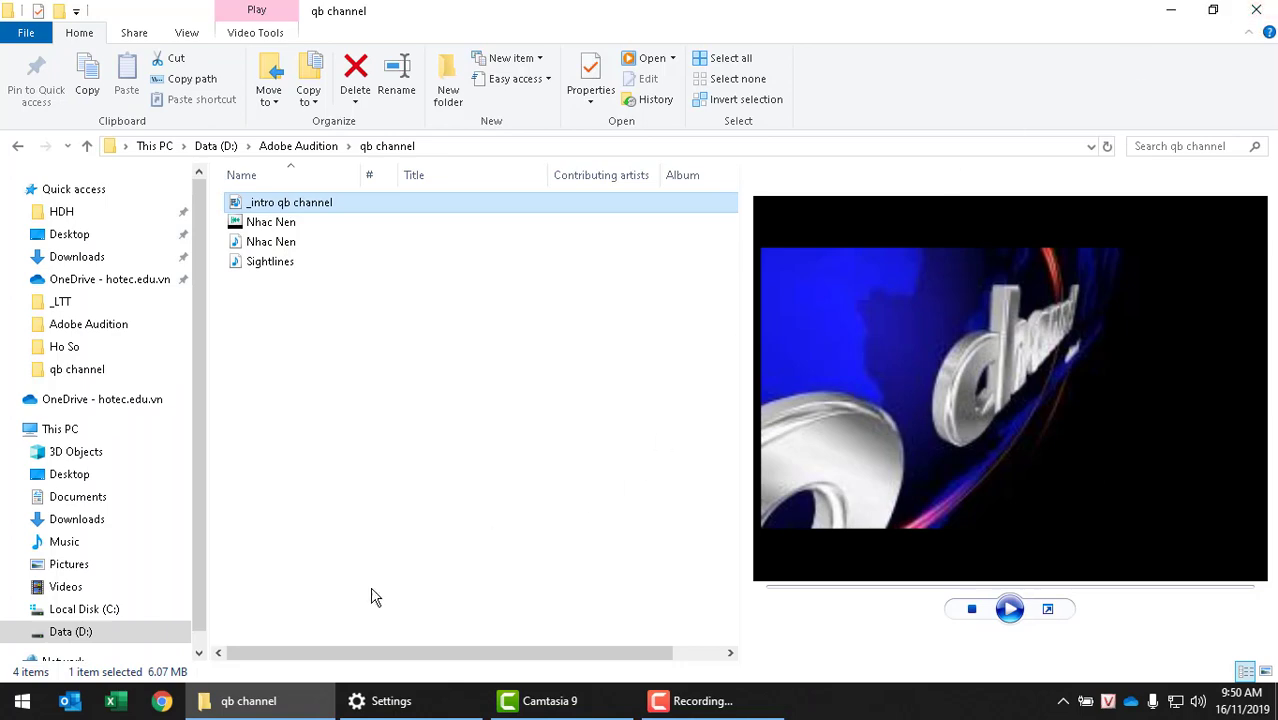
Switch to Adobe Audition CC 2017 and play the opening seconds of the _intro qb channel audio.
{"action": "left_click", "coordinate": [22, 701]}
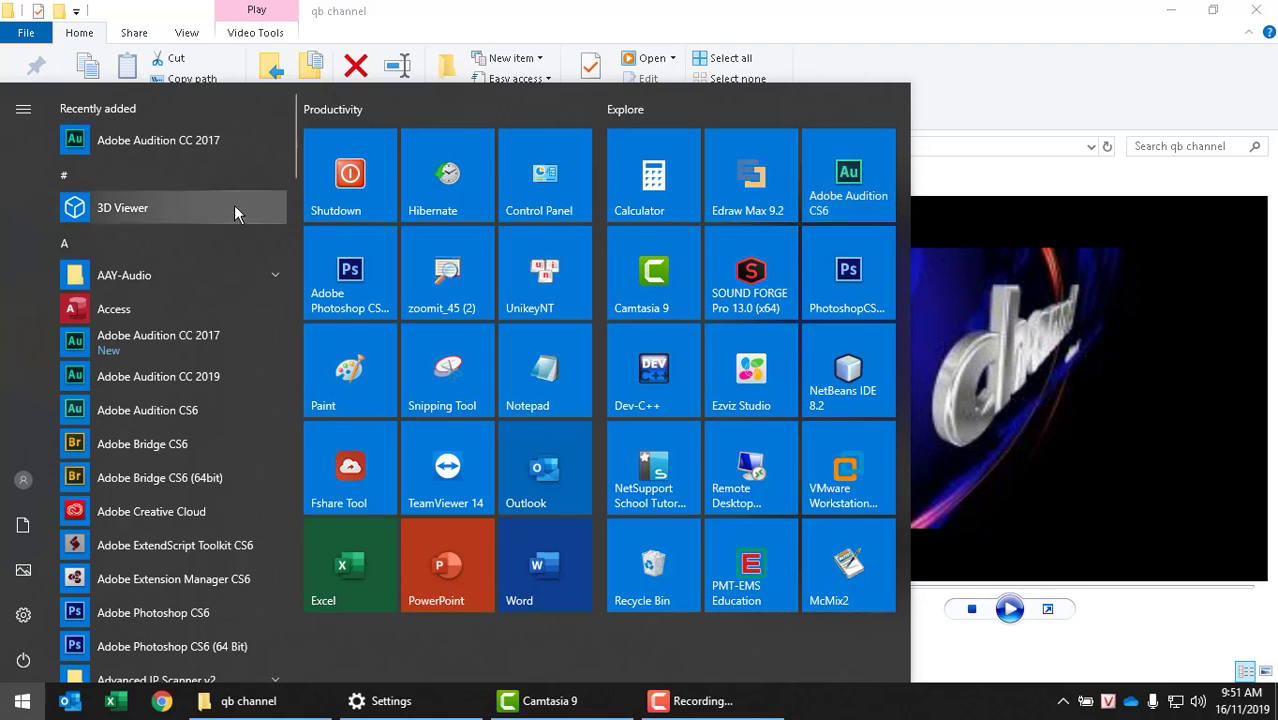
{"action": "left_click", "coordinate": [150, 141]}
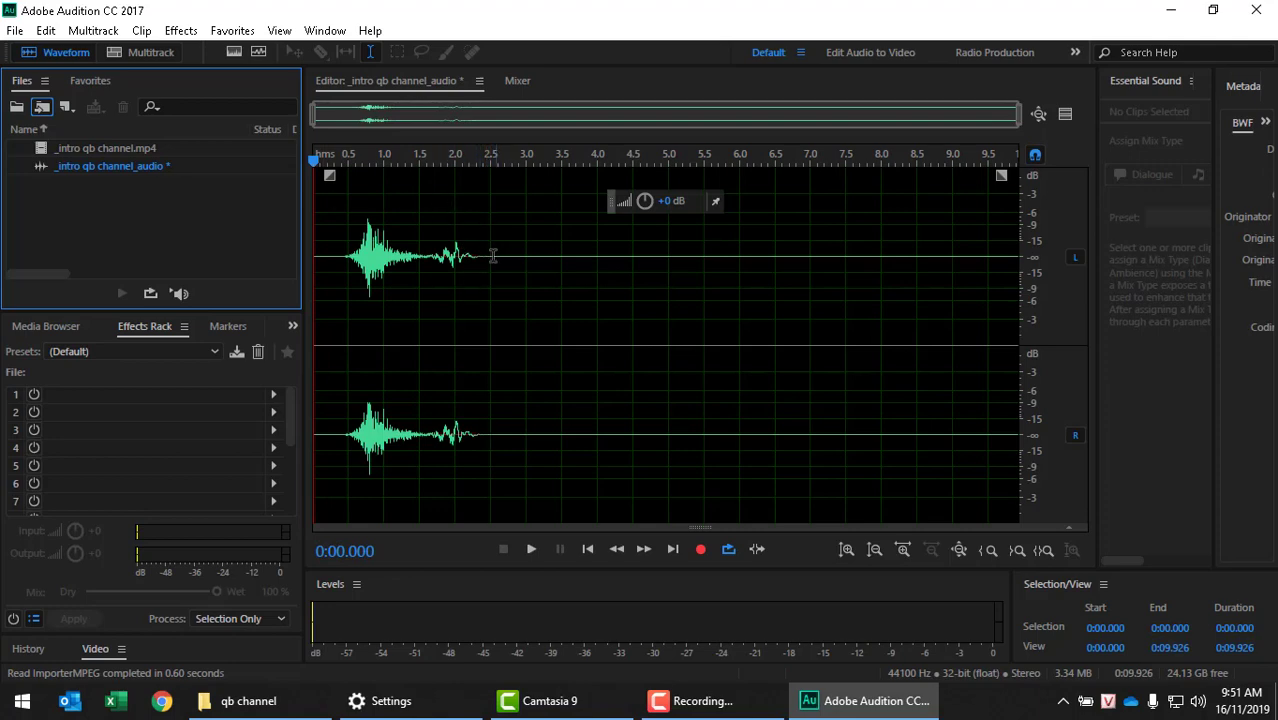
{"action": "key", "text": "space"}
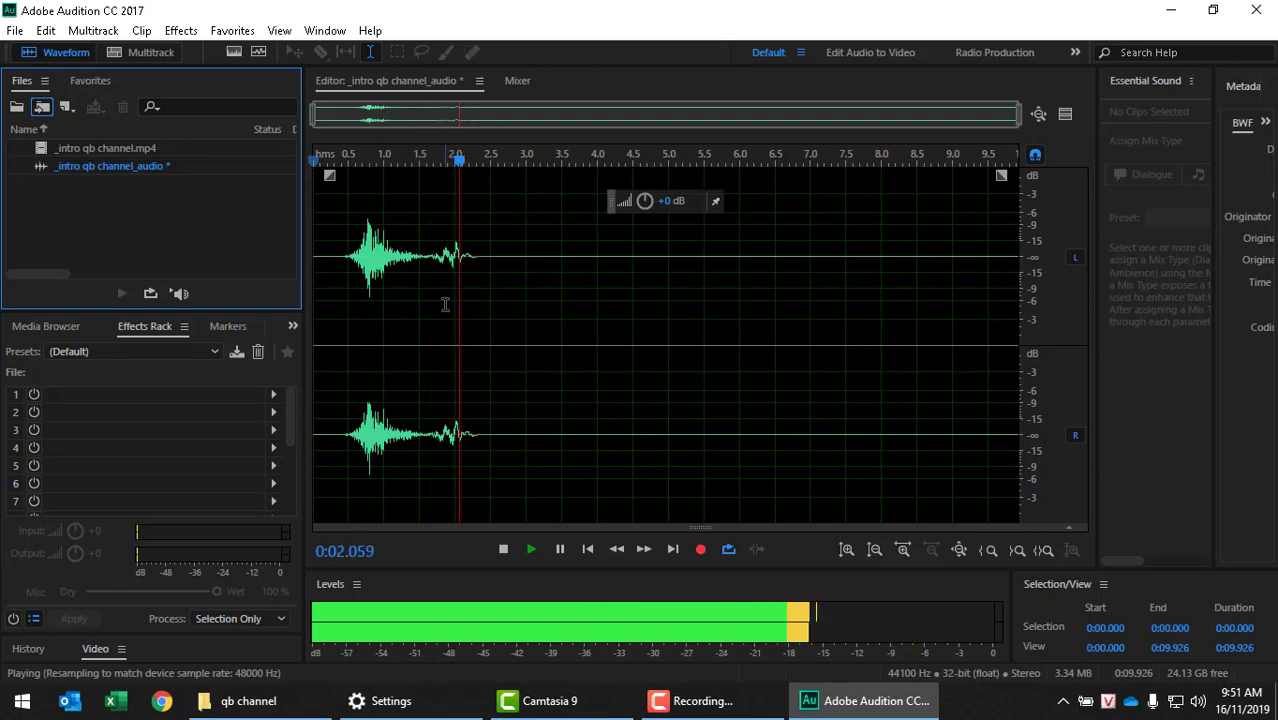
{"action": "key", "text": "space"}
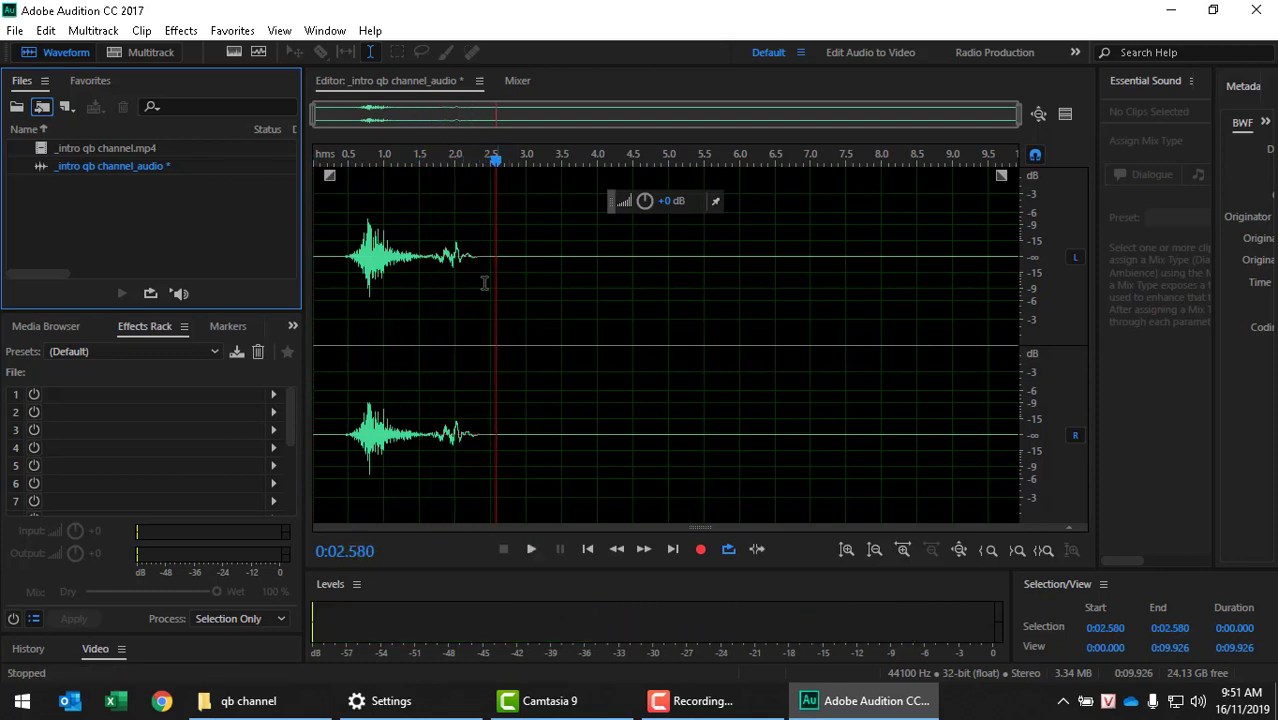
Create a new multitrack session named Untitled Session 1 at 48000 Hz, 32-bit float, with a 5.1 master.
{"action": "left_click", "coordinate": [152, 52]}
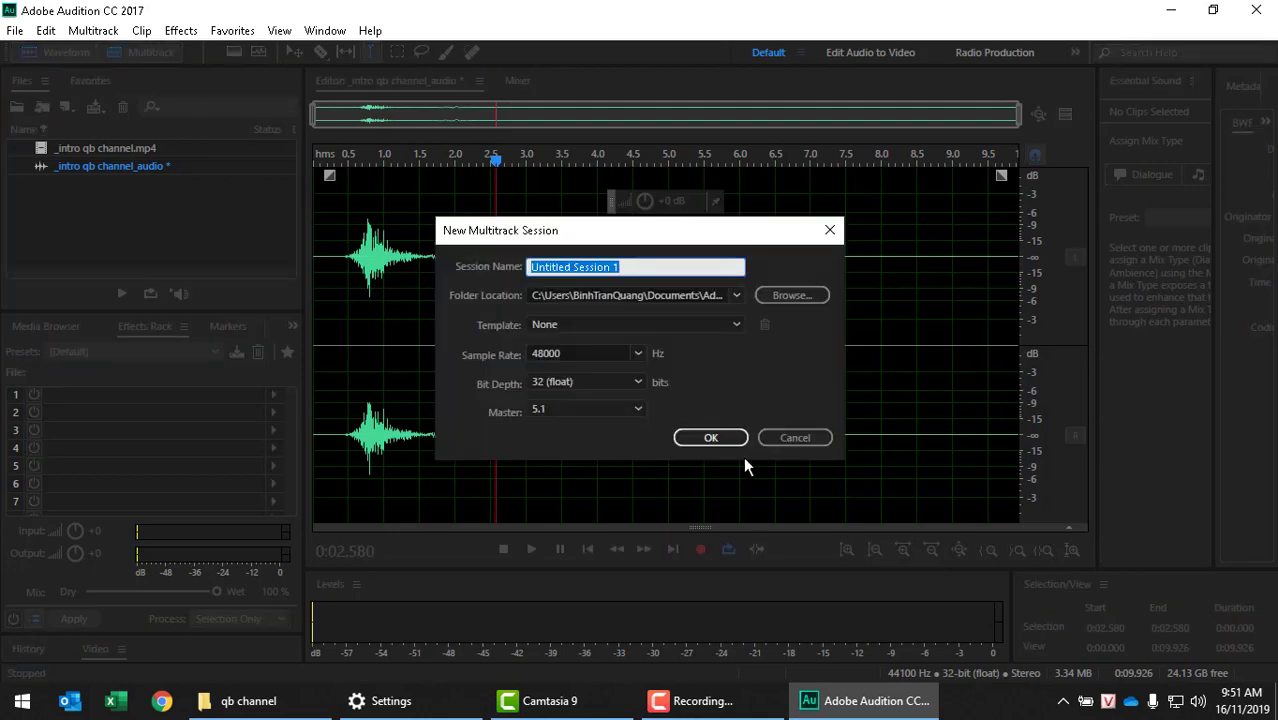
{"action": "left_click", "coordinate": [711, 438]}
{"action": "left_click", "coordinate": [731, 375]}
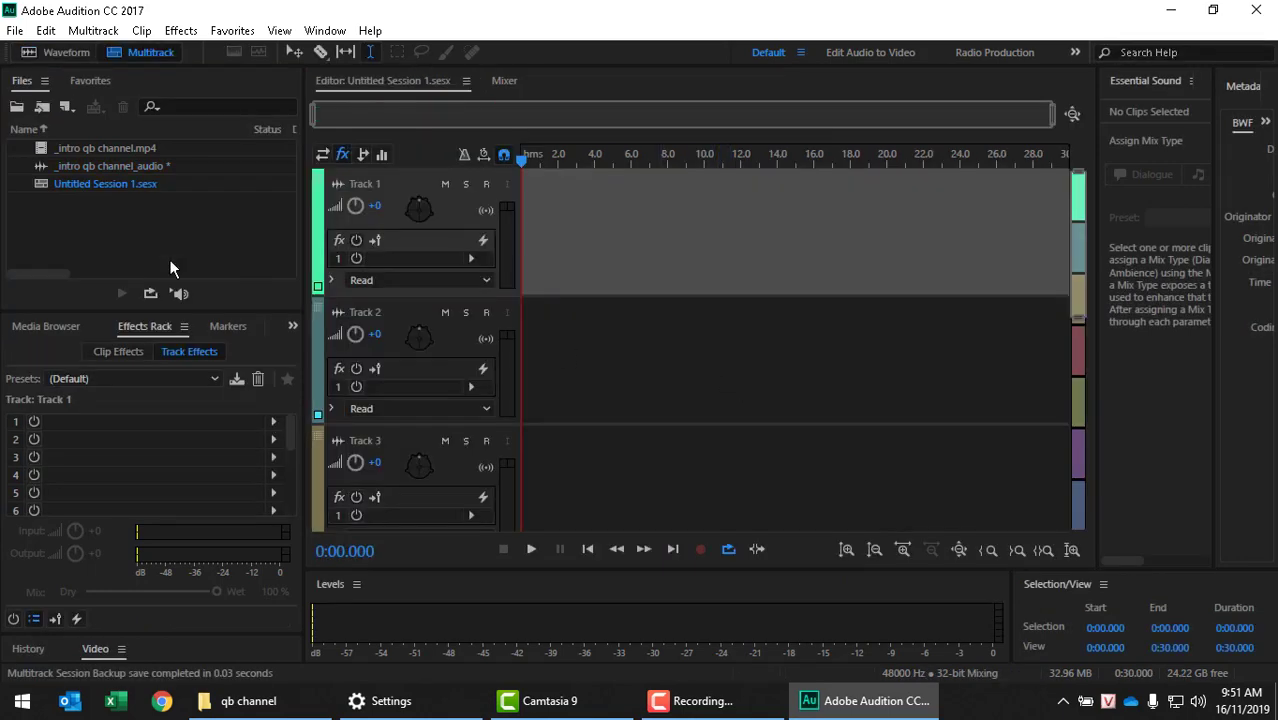
Place the _intro qb channel.mp4 video and its extracted audio at the session start, with the audio on Track 1.
{"action": "left_click_drag", "start_coordinate": [71, 150], "coordinate": [514, 238]}
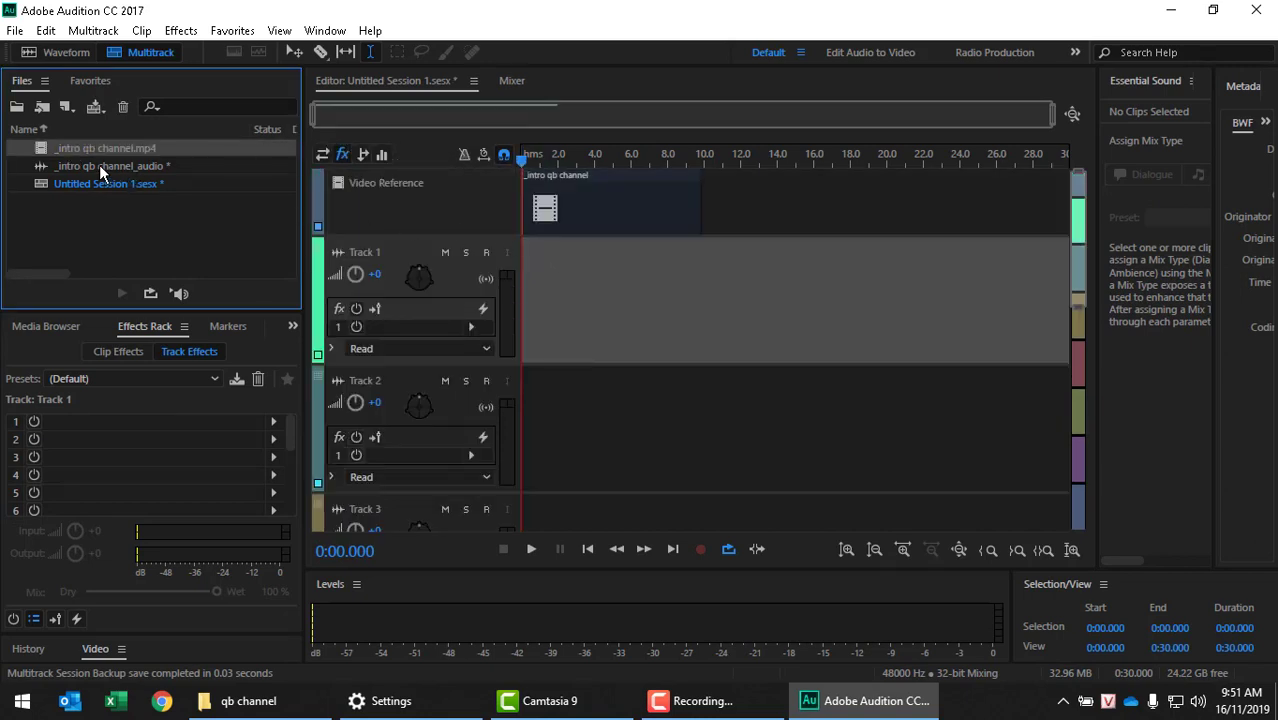
{"action": "left_click_drag", "start_coordinate": [99, 164], "coordinate": [519, 348]}
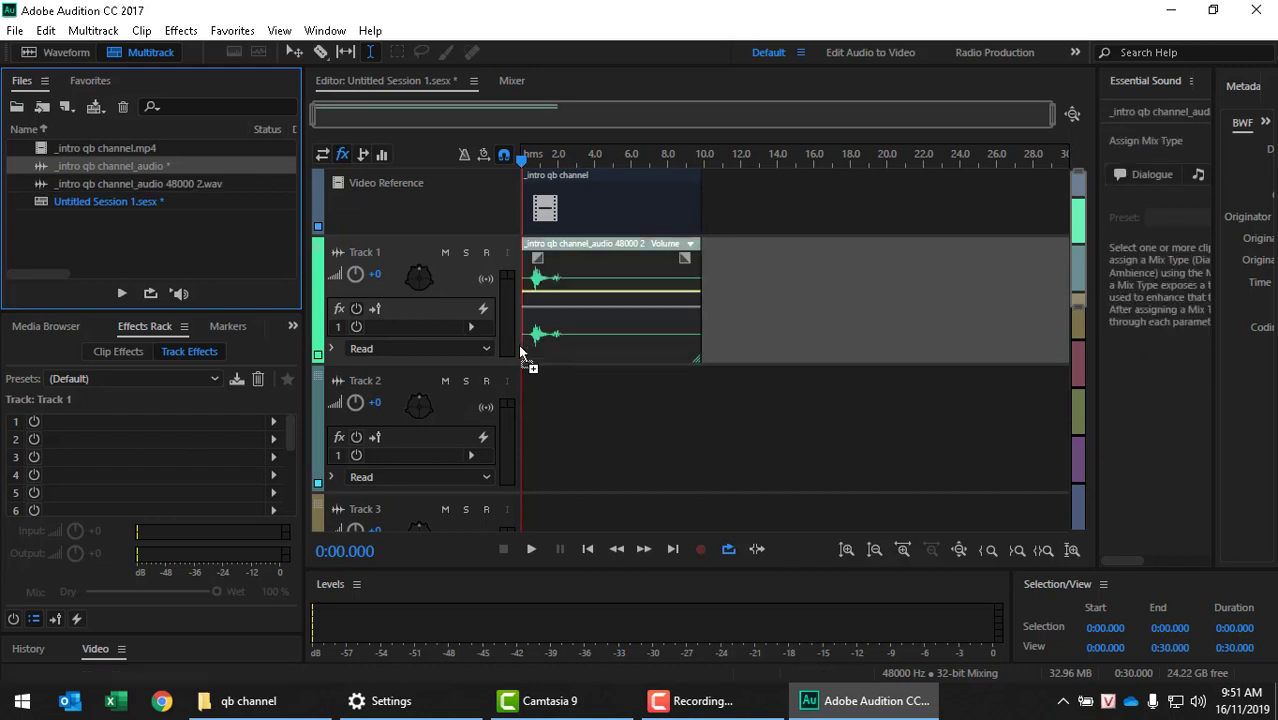
Enlarge the video preview area and play the opening seconds of the session with picture.
{"action": "left_click", "coordinate": [100, 650]}
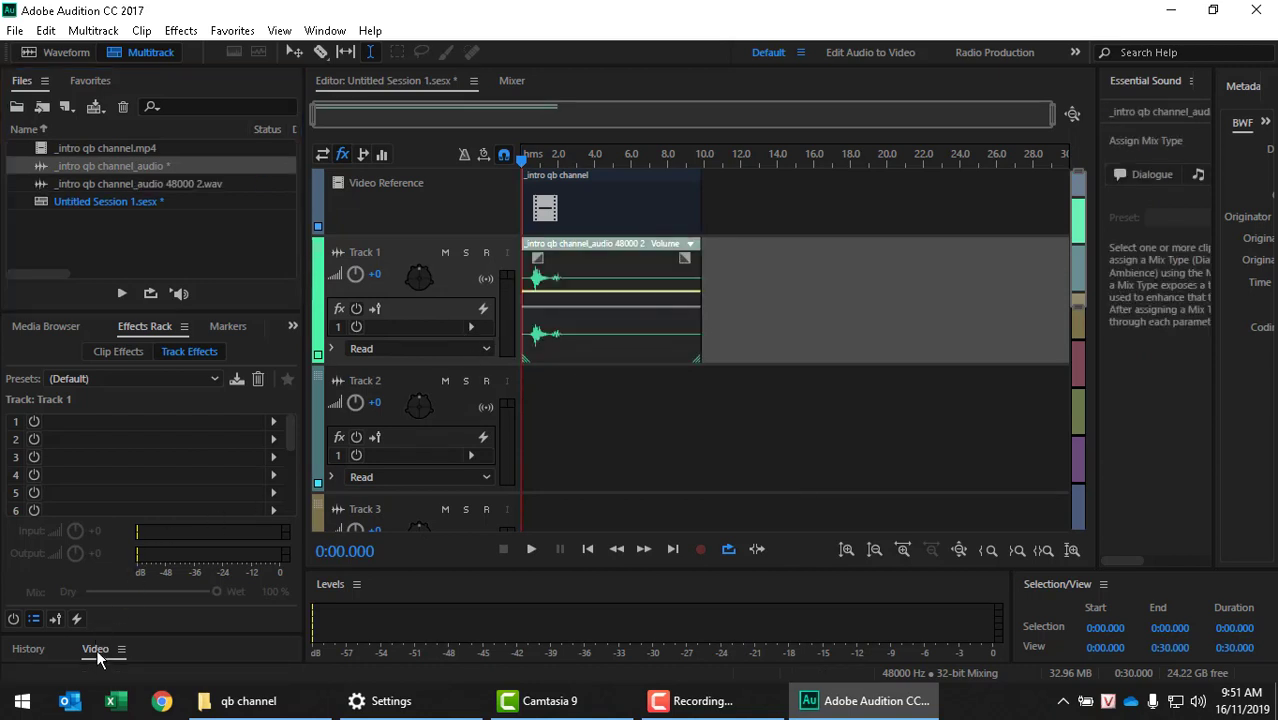
{"action": "left_click_drag", "start_coordinate": [114, 638], "coordinate": [114, 530]}
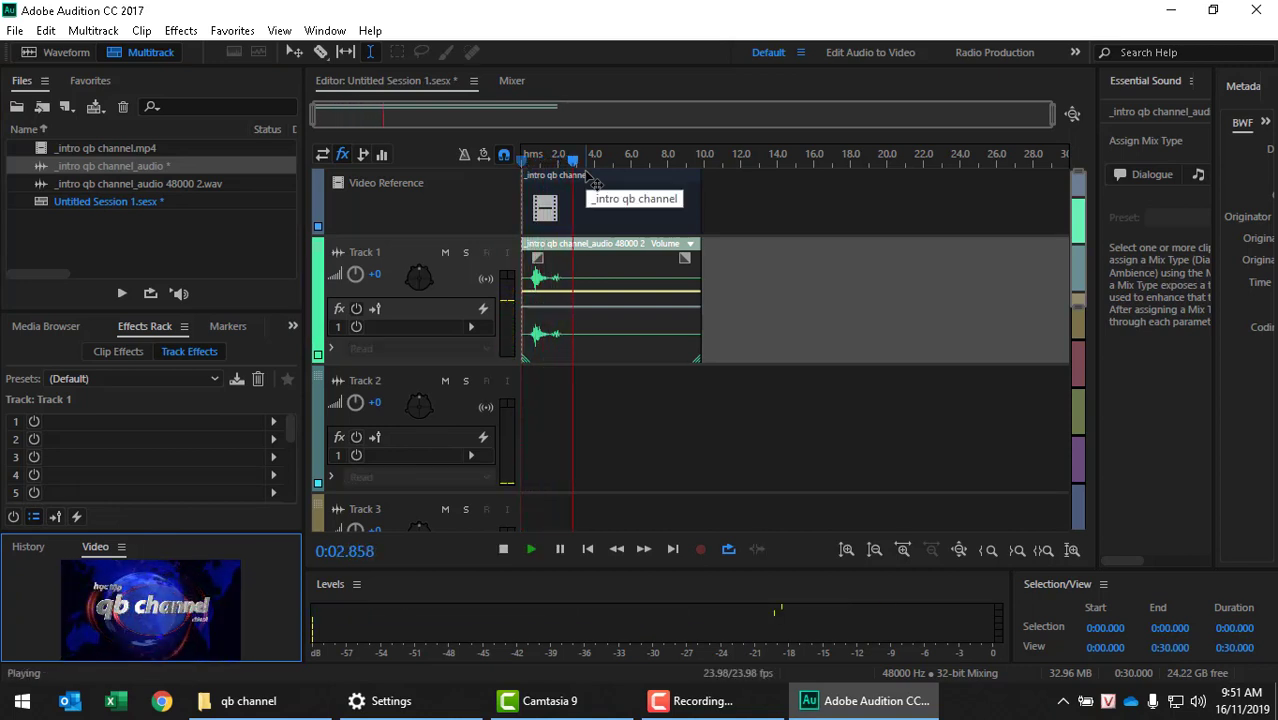
{"action": "key", "text": "space"}
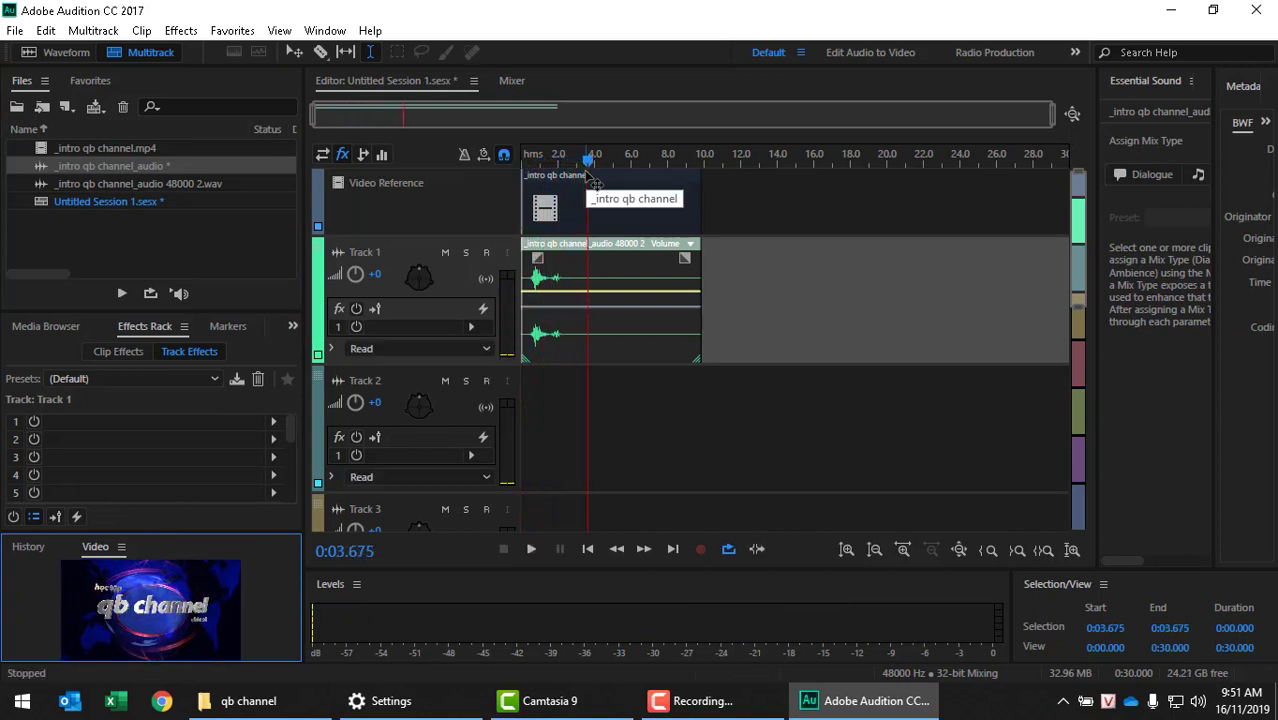
{"action": "left_click", "coordinate": [1063, 703]}
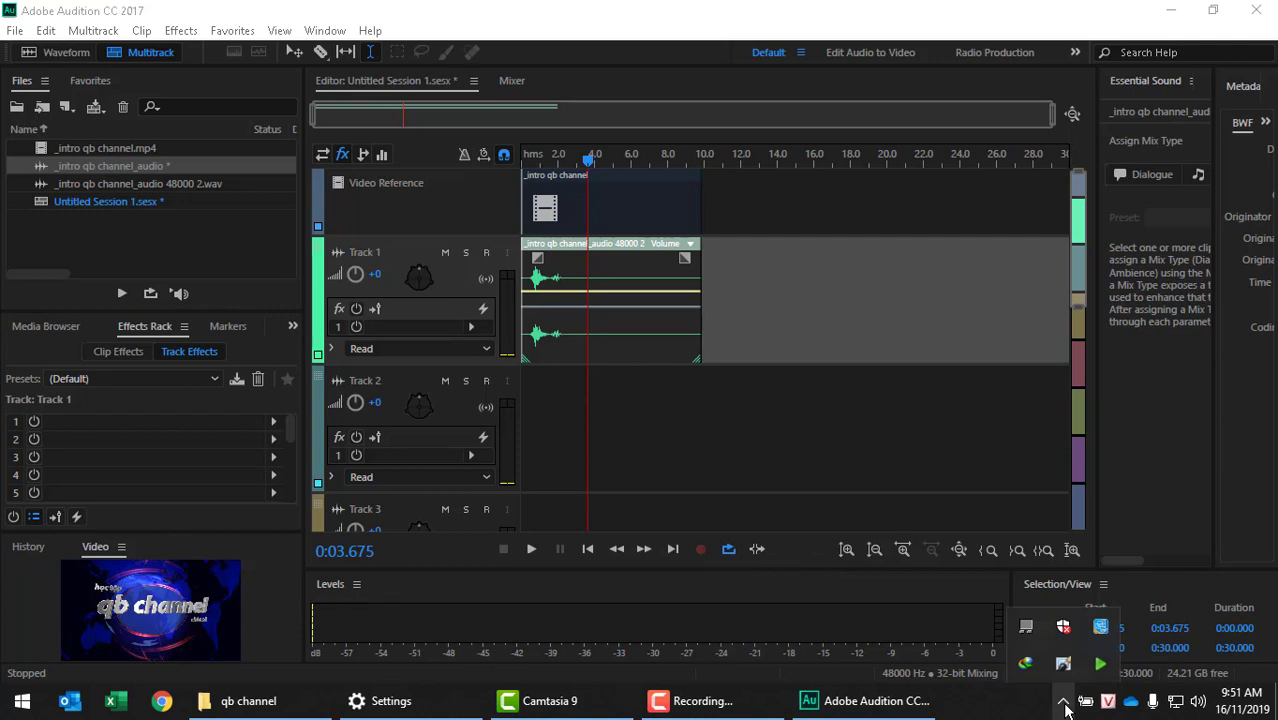
{"action": "left_click", "coordinate": [985, 713]}
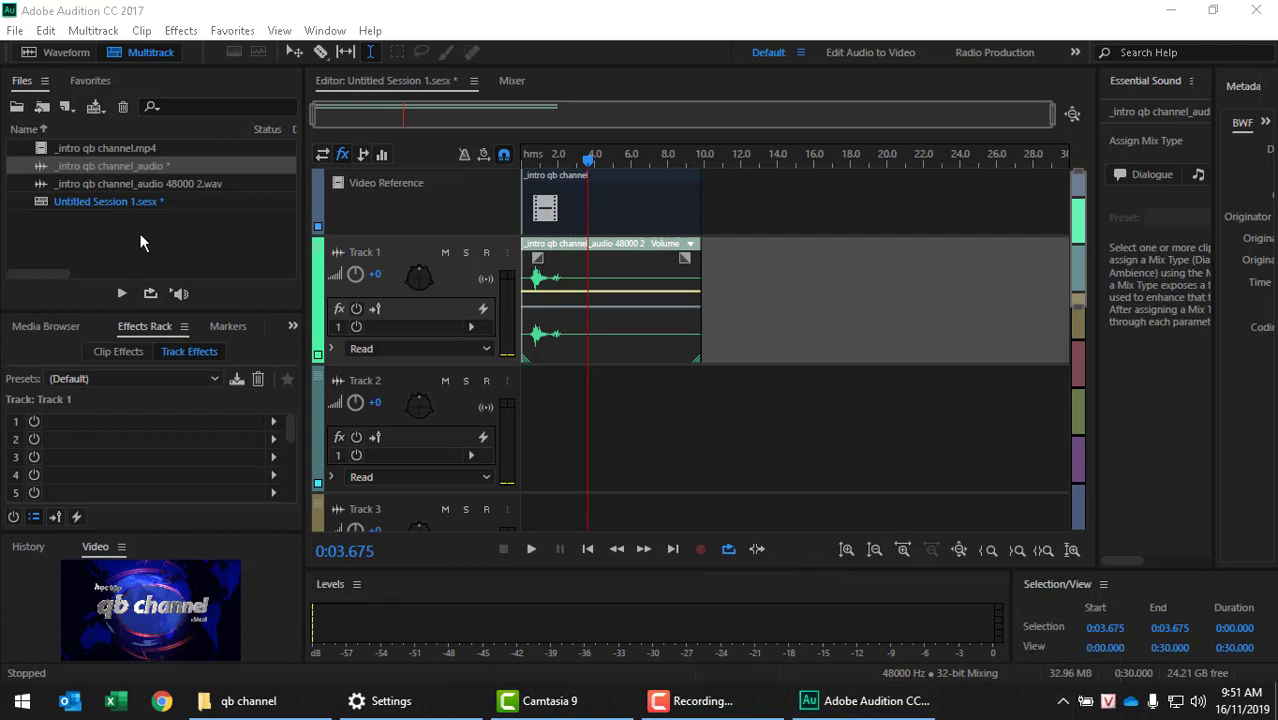
Import the Nhac Nen.wav background music from the qb channel folder.
{"action": "left_click", "coordinate": [44, 110]}
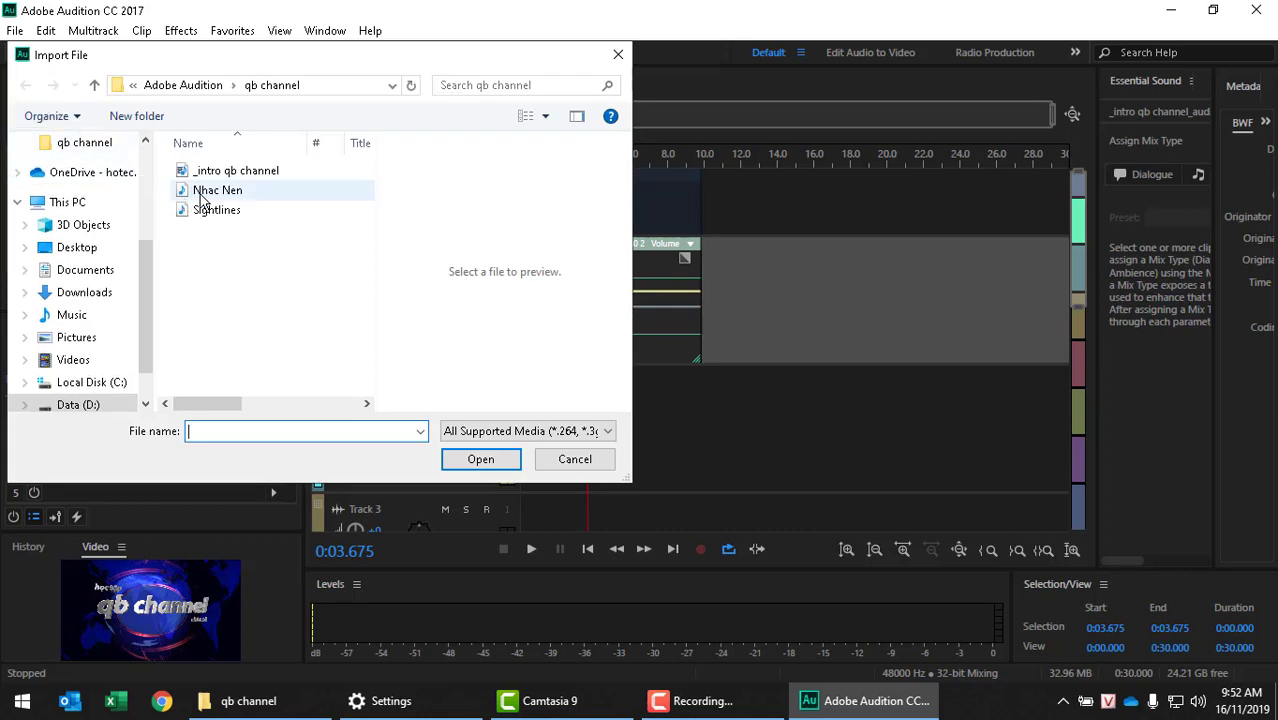
{"action": "left_click", "coordinate": [203, 192]}
{"action": "left_click", "coordinate": [499, 460]}
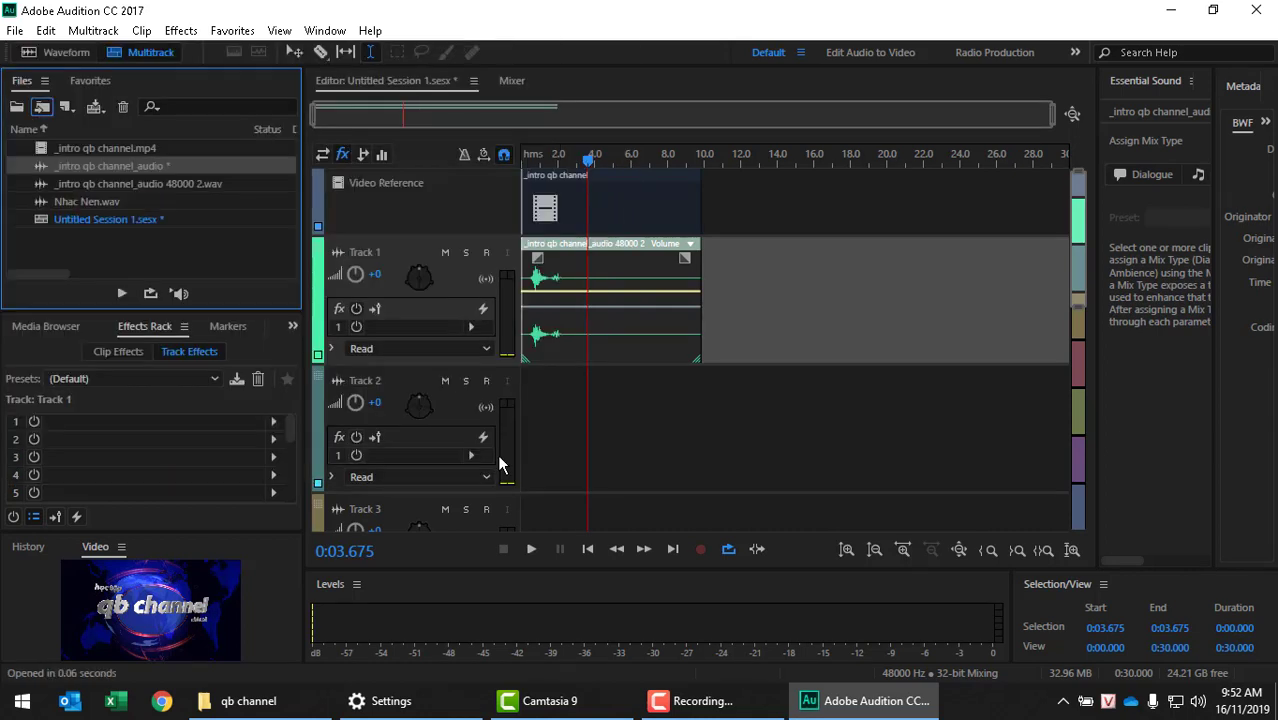
Place the Nhac Nen music clip on Track 2, starting at the beginning of the session.
{"action": "left_click", "coordinate": [97, 202]}
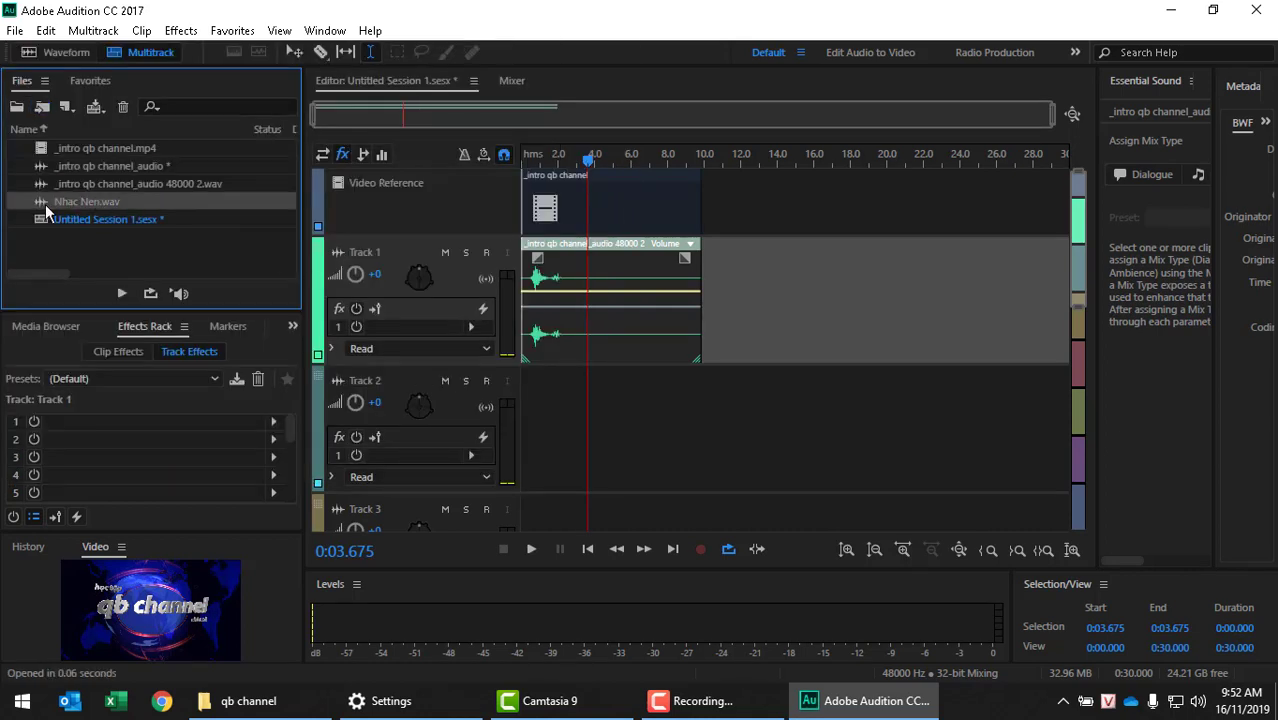
{"action": "left_click_drag", "start_coordinate": [45, 210], "coordinate": [622, 309]}
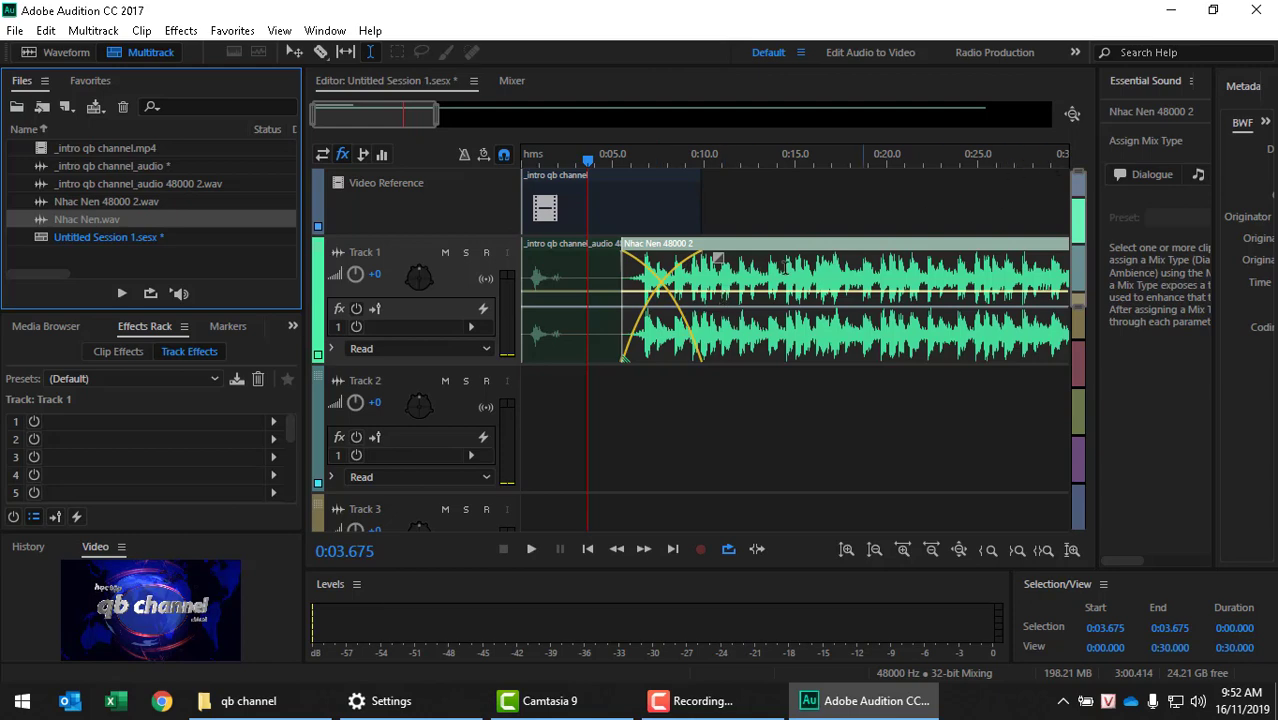
{"action": "left_click", "coordinate": [788, 262]}
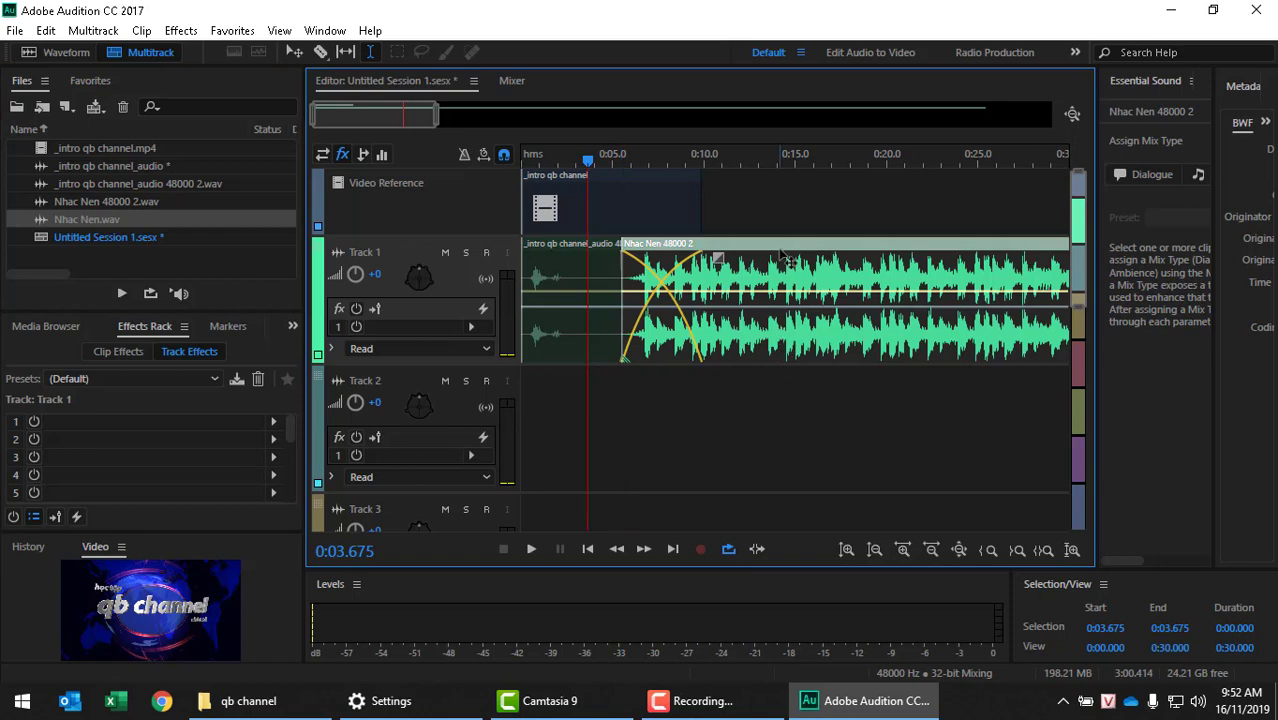
{"action": "left_click_drag", "start_coordinate": [788, 347], "coordinate": [660, 447]}
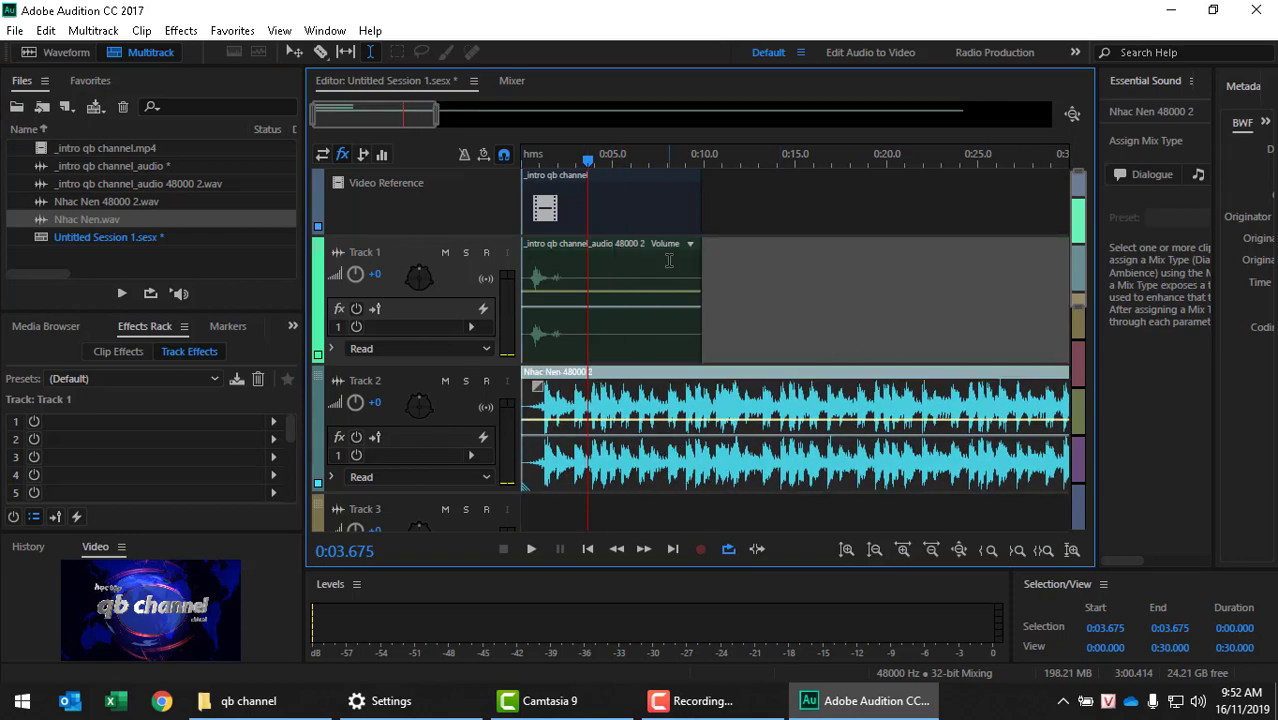
Play the session from the beginning to hear the intro audio together with the background music.
{"action": "key", "text": "Home"}
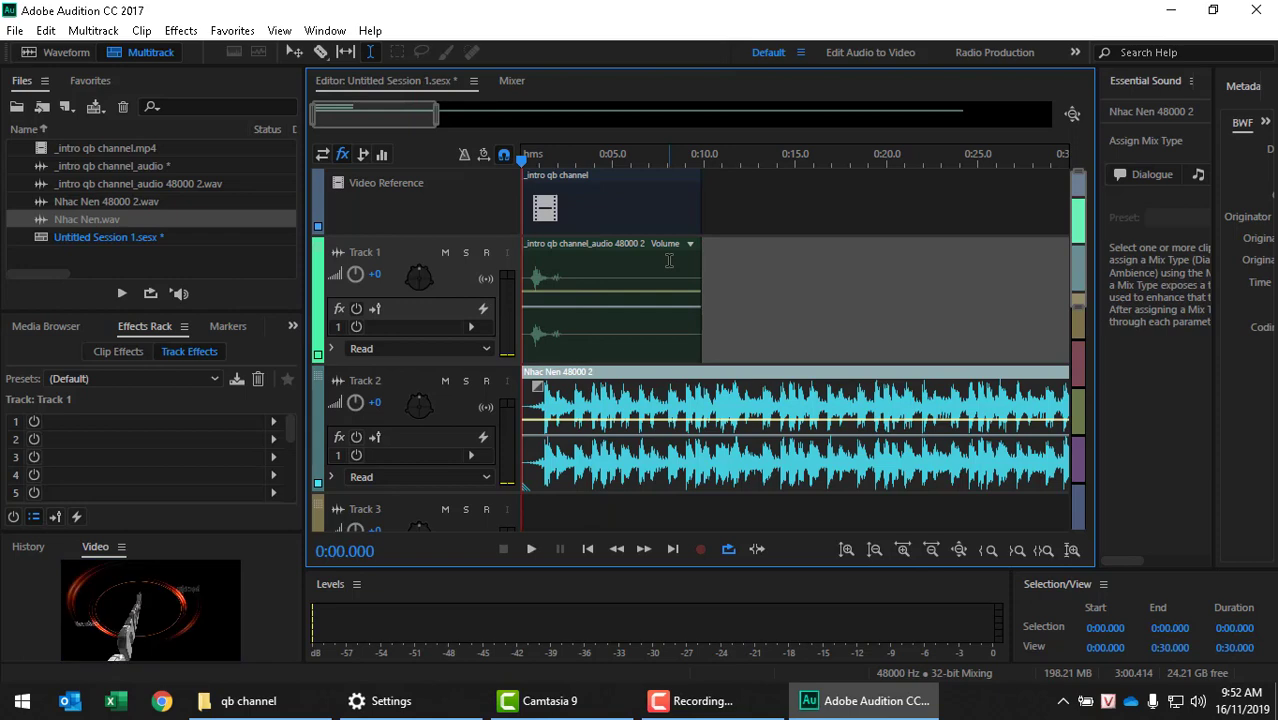
{"action": "key", "text": "space"}
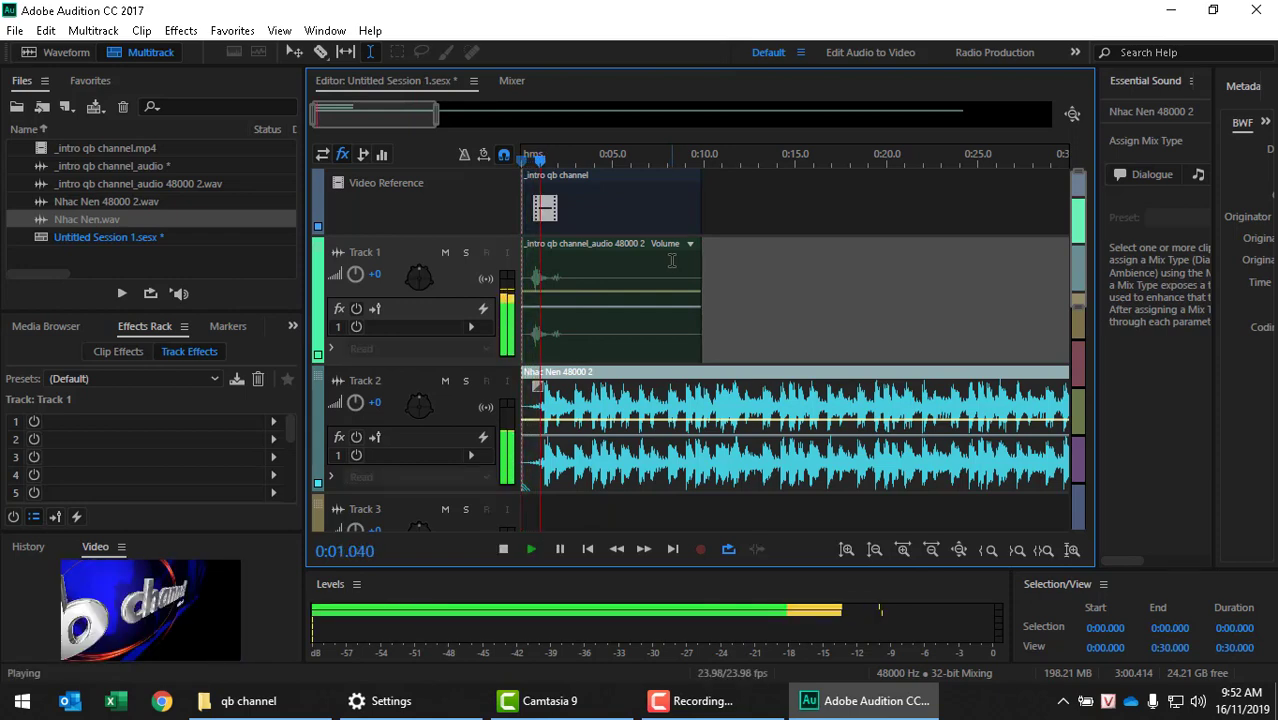
{"action": "key", "text": "space"}
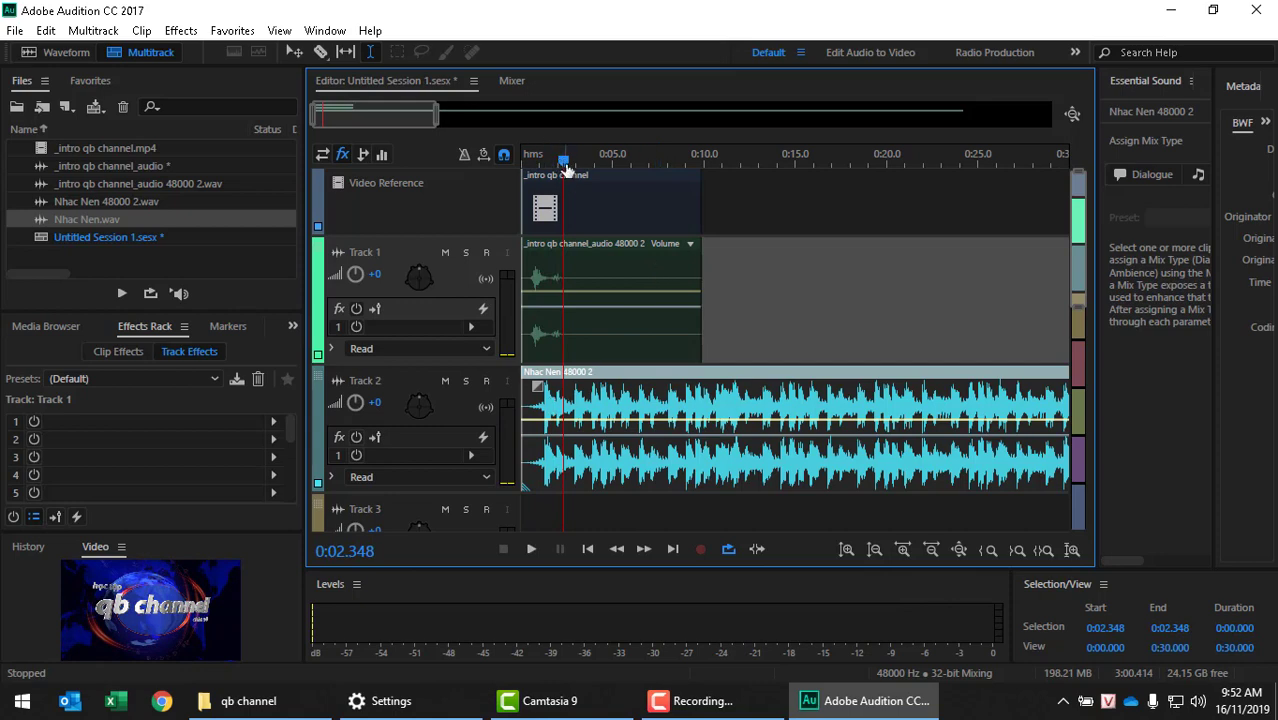
Return the playhead to the session start and add a fade-in about 2.3 seconds long to the Nhac Nen clip.
{"action": "left_click_drag", "start_coordinate": [566, 165], "coordinate": [521, 183]}
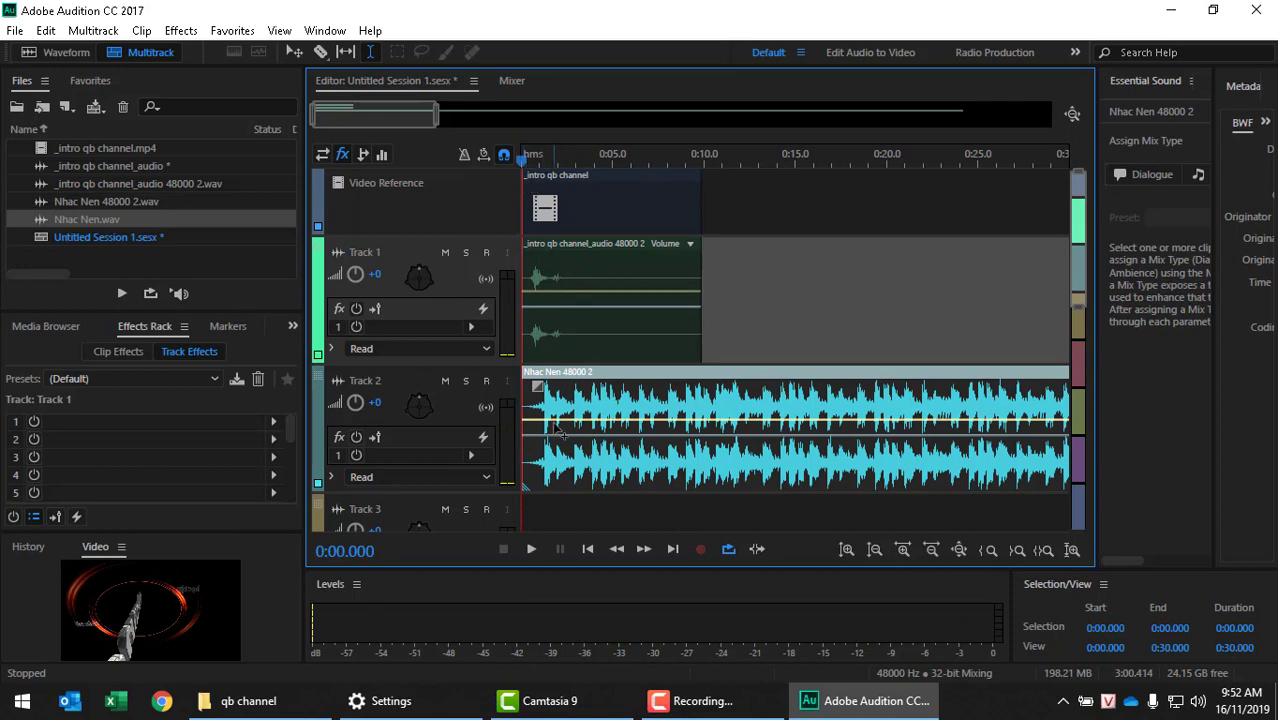
{"action": "scroll", "coordinate": [556, 428], "scroll_direction": "up", "scroll_amount": 5}
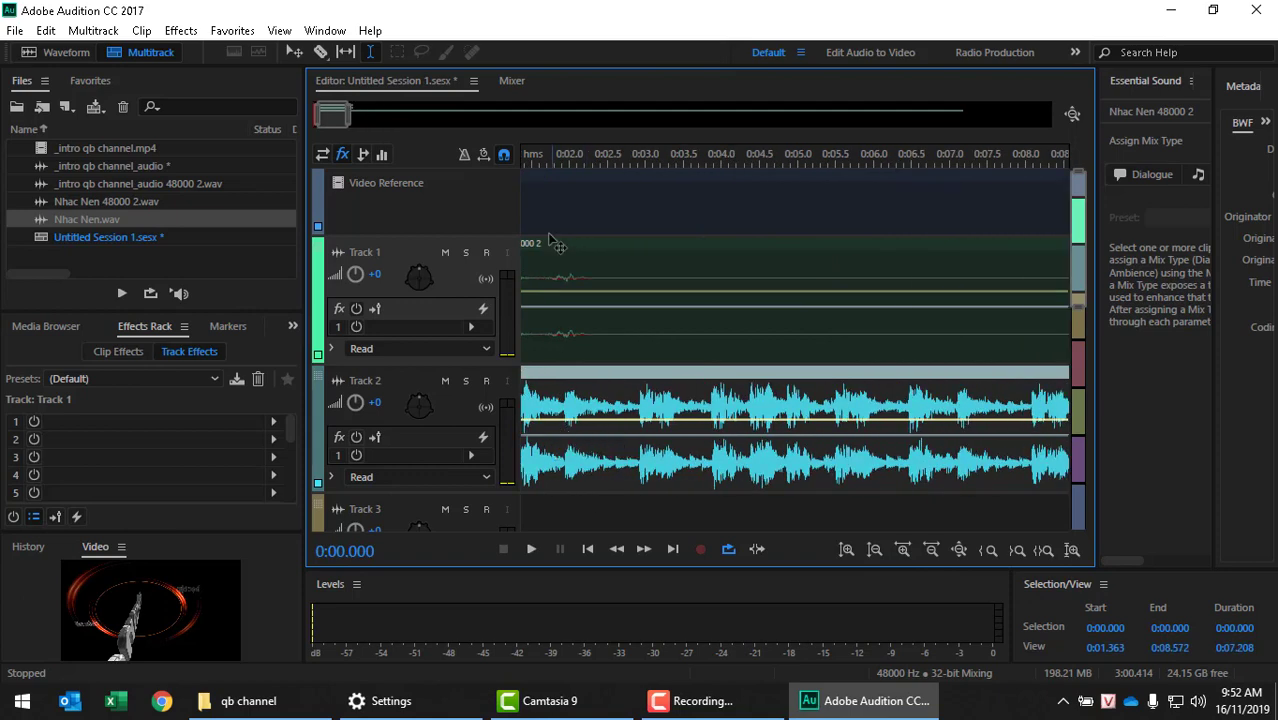
{"action": "scroll", "coordinate": [340, 124], "scroll_direction": "down", "scroll_amount": 2}
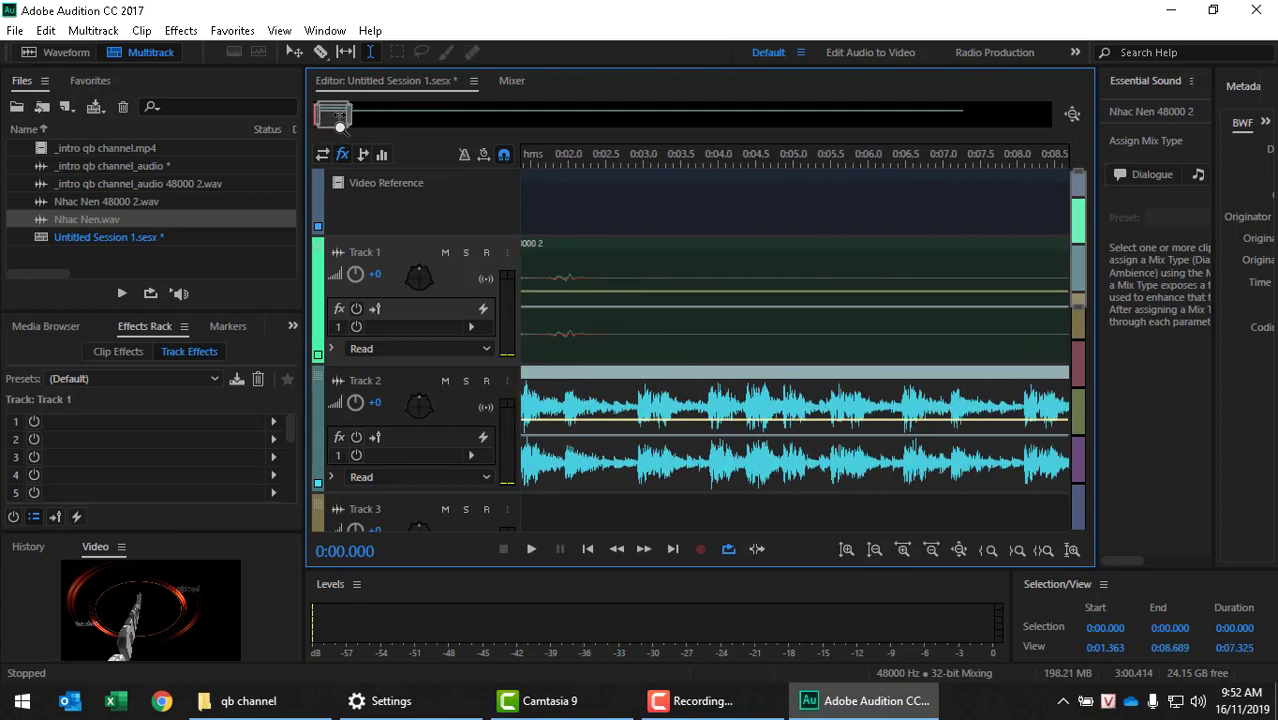
{"action": "scroll", "coordinate": [340, 124], "scroll_direction": "down", "scroll_amount": 3}
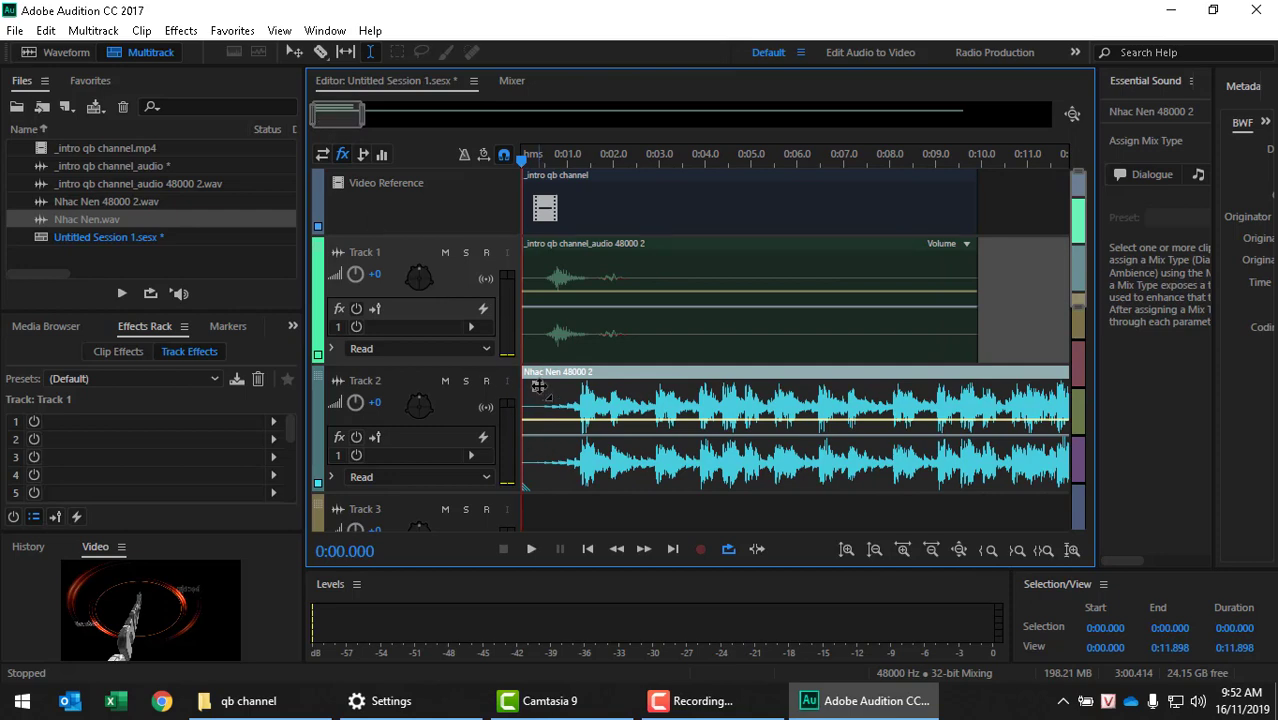
{"action": "mouse_move", "coordinate": [538, 388]}
{"action": "left_mouse_down"}
{"action": "mouse_move", "coordinate": [600, 372]}
{"action": "mouse_move", "coordinate": [580, 391]}
{"action": "mouse_move", "coordinate": [643, 387]}
{"action": "left_mouse_up"}
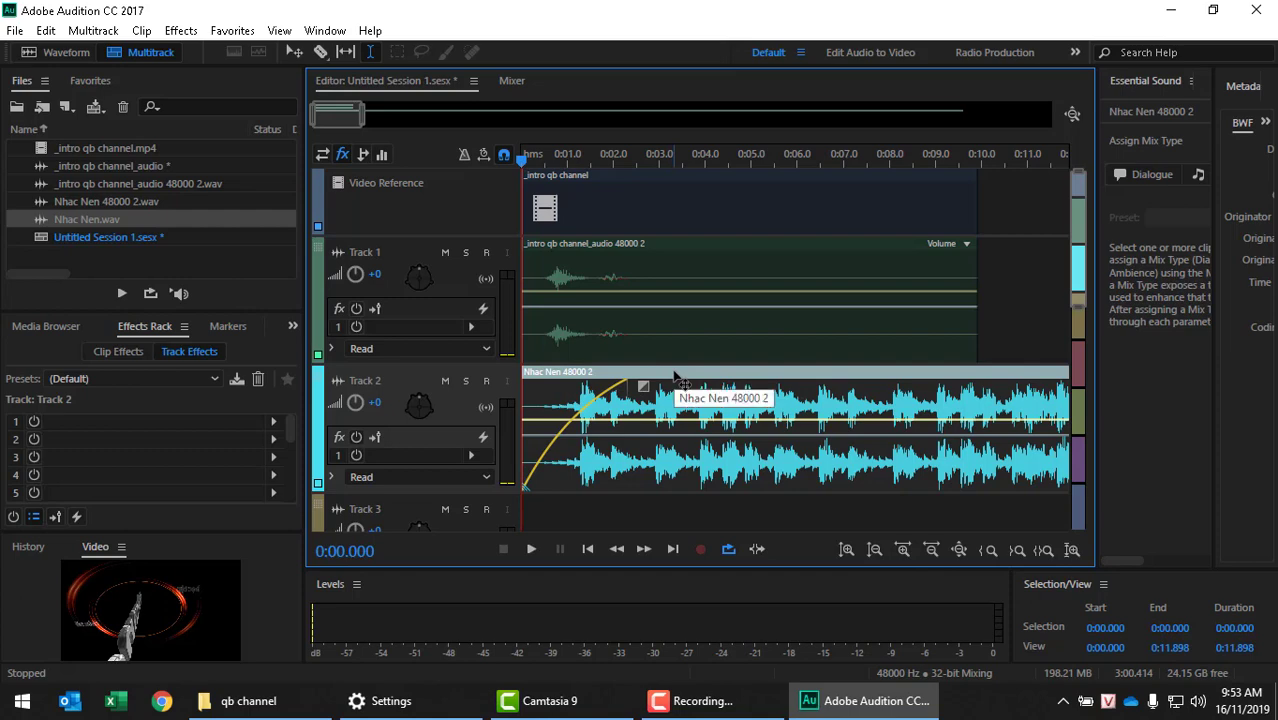
Play back the faded music opening and lengthen the Nhac Nen clip's fade-in to about 2.8 seconds, with a linear value of 13.
{"action": "key", "text": "space"}
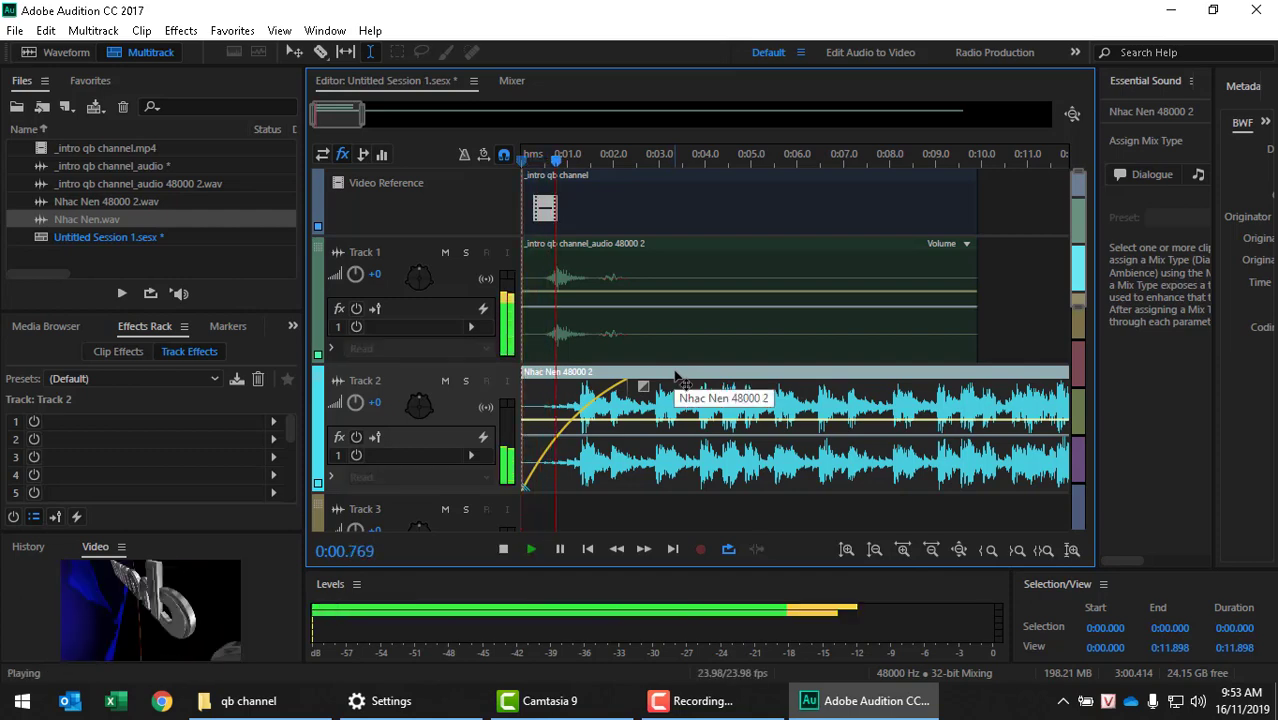
{"action": "key", "text": "space"}
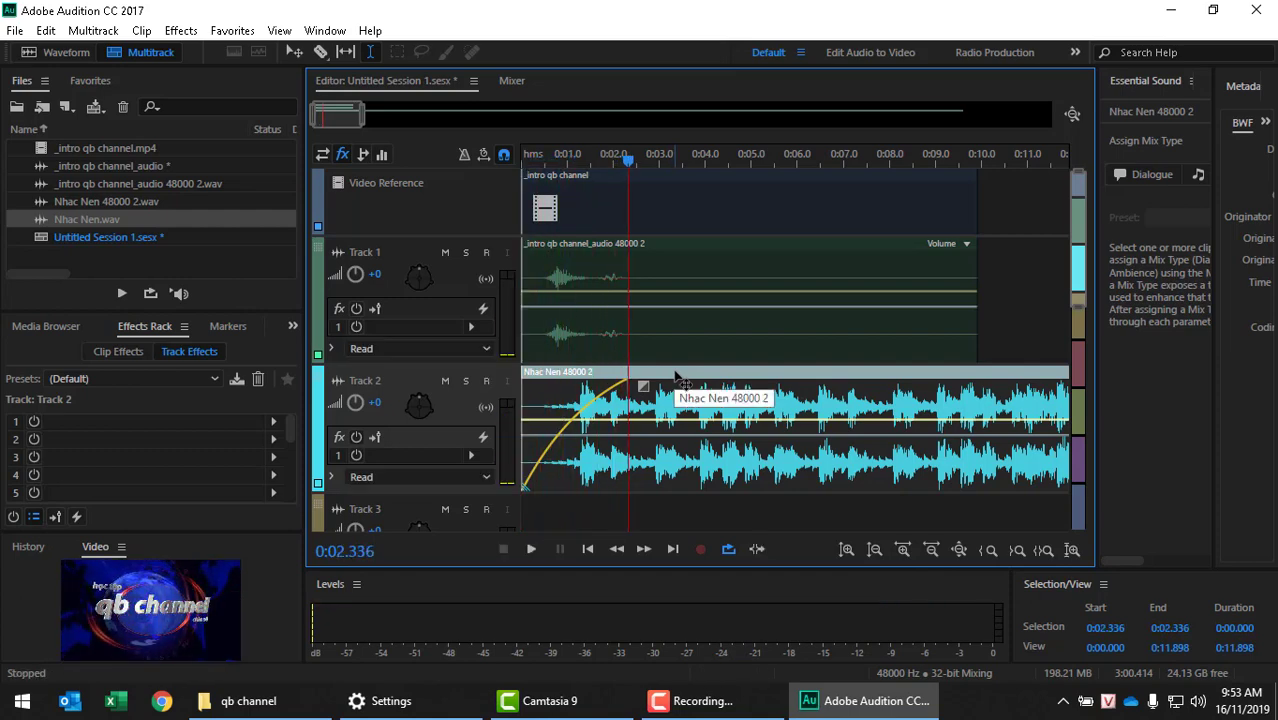
{"action": "left_click_drag", "start_coordinate": [643, 386], "coordinate": [668, 388]}
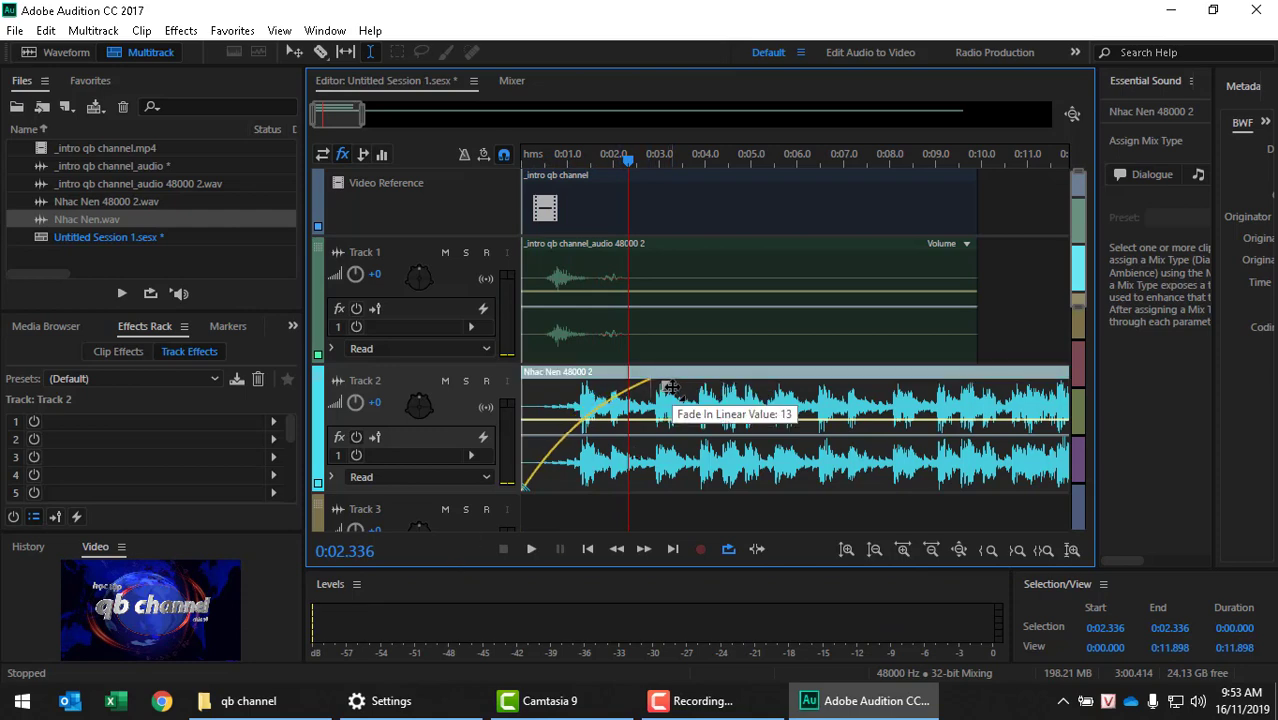
Play the session opening and reshape the Nhac Nen clip's fade-in, ending about 3 seconds long with a linear value of 35.
{"action": "key", "text": "Home"}
{"action": "key", "text": "space"}
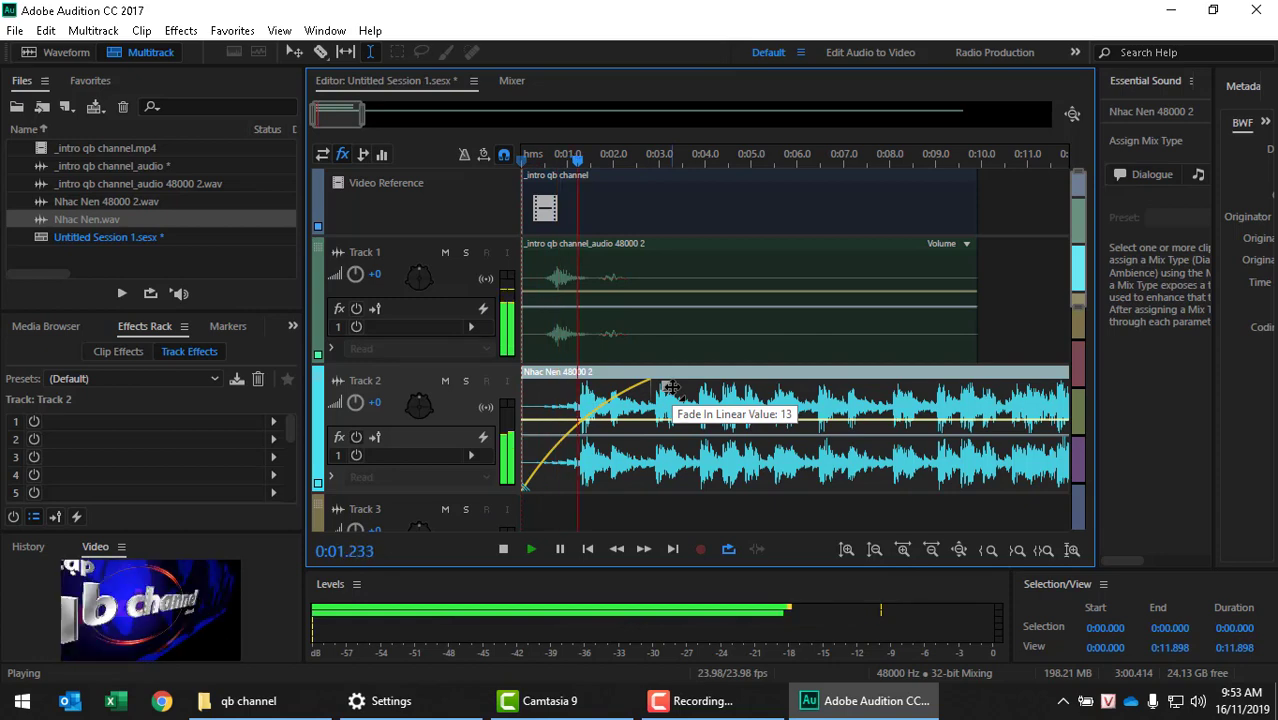
{"action": "key", "text": "space"}
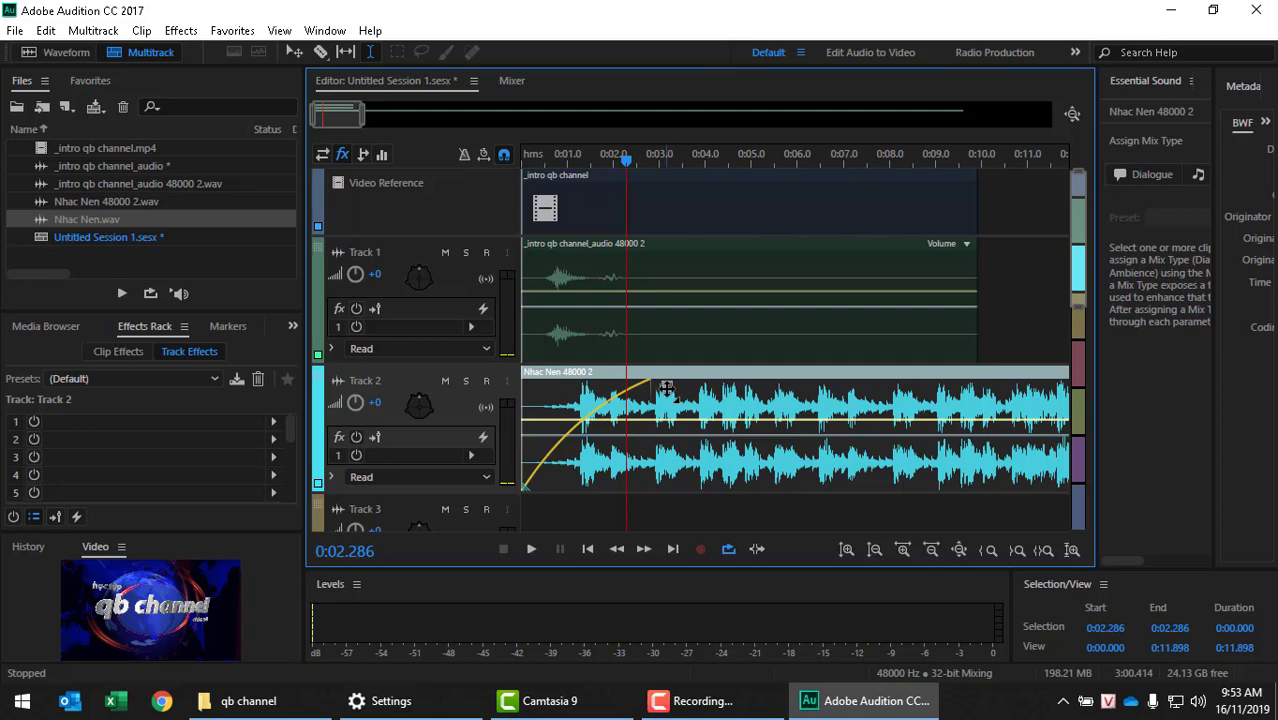
{"action": "left_click_drag", "start_coordinate": [666, 388], "coordinate": [680, 437]}
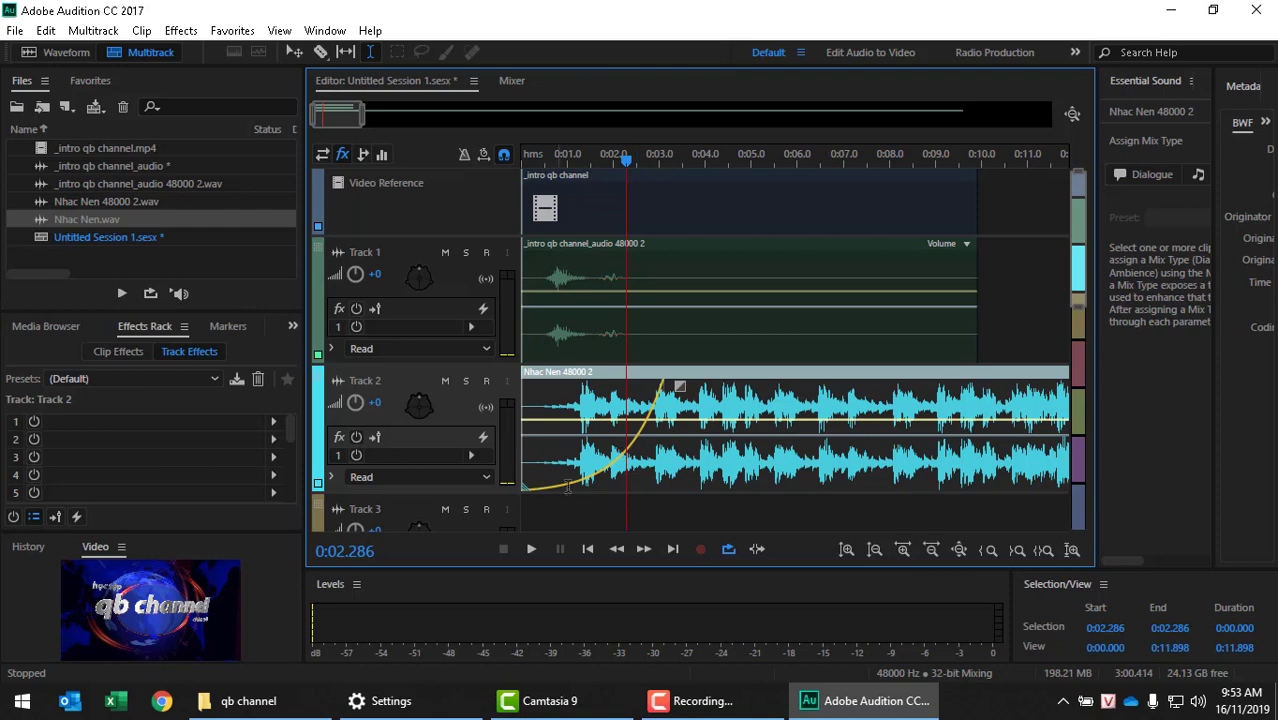
{"action": "mouse_move", "coordinate": [679, 386]}
{"action": "left_mouse_down"}
{"action": "mouse_move", "coordinate": [679, 330]}
{"action": "mouse_move", "coordinate": [677, 400]}
{"action": "left_mouse_up"}
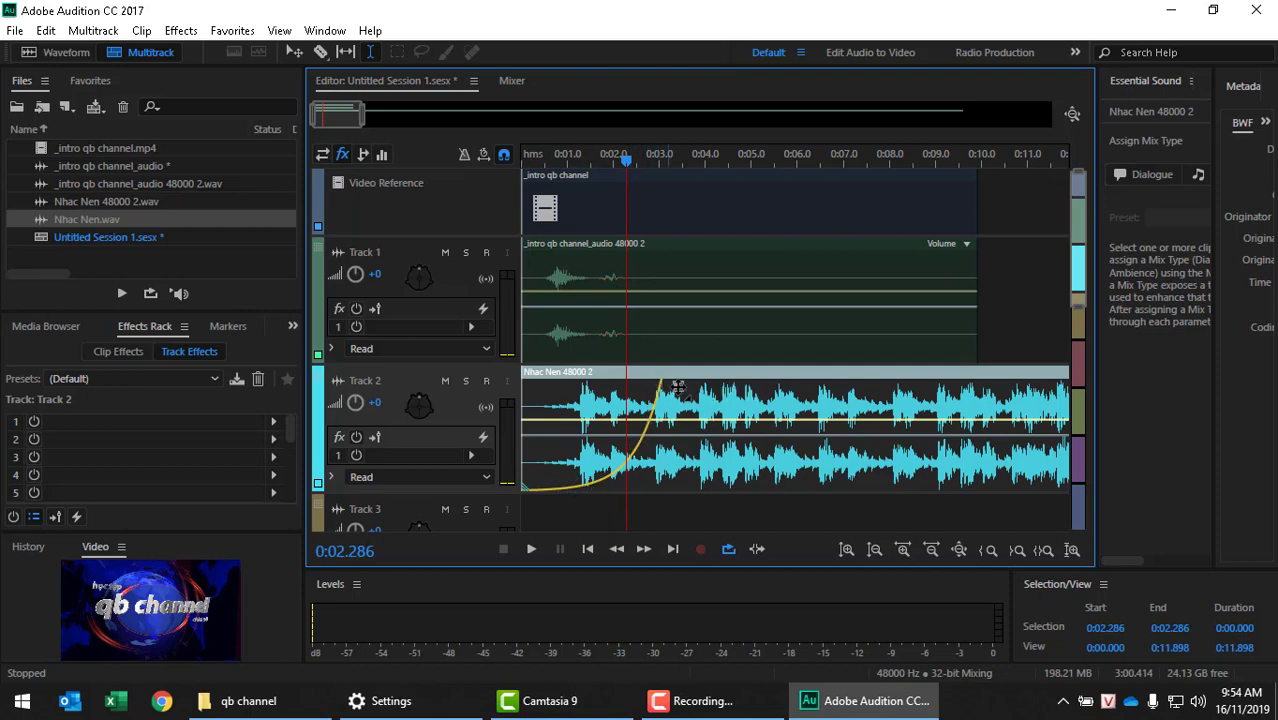
{"action": "left_click_drag", "start_coordinate": [678, 386], "coordinate": [676, 305]}
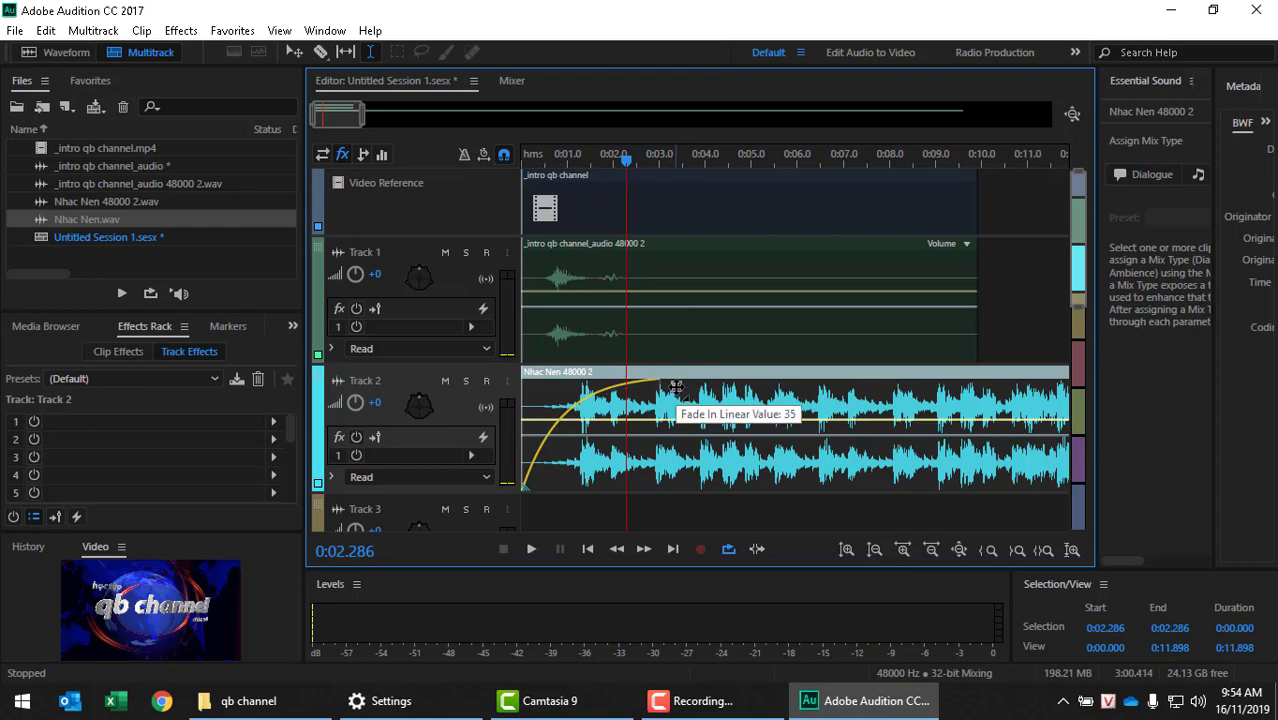
Play back the session opening, bend the Nhac Nen fade-in into a slow-starting curve about 2.9 seconds long, and play it again.
{"action": "key", "text": "Home"}
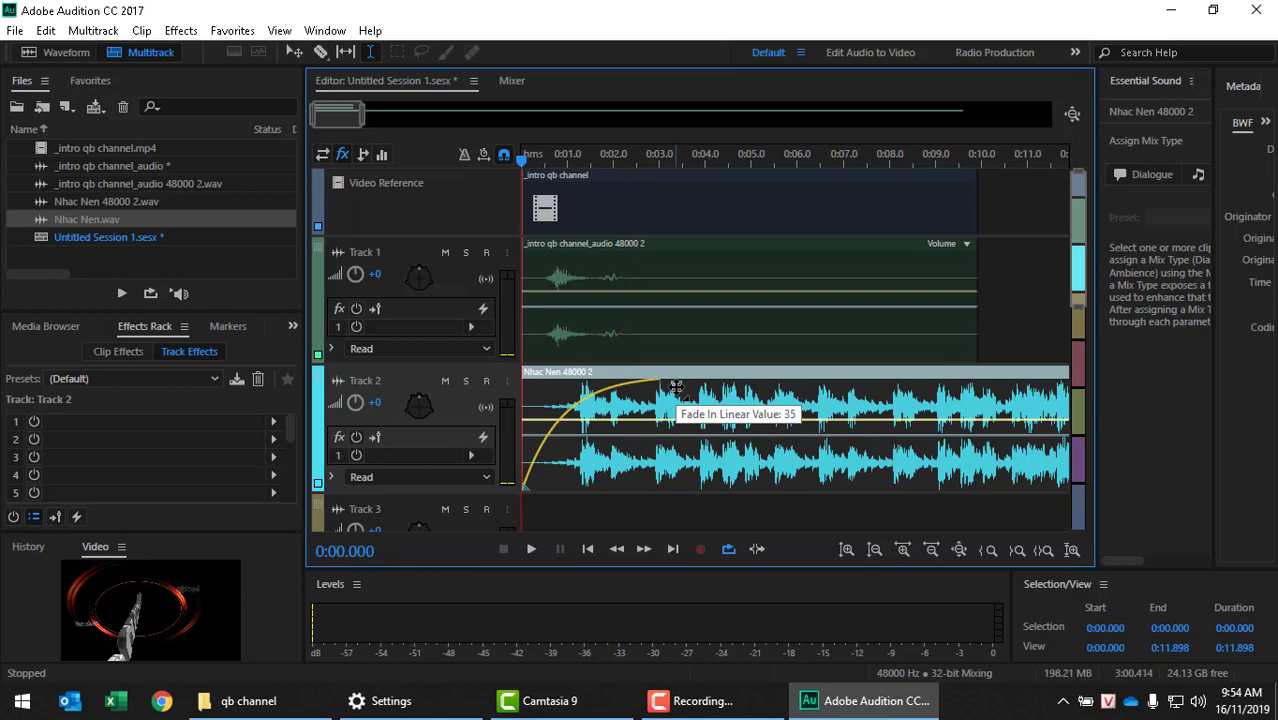
{"action": "key", "text": "space"}
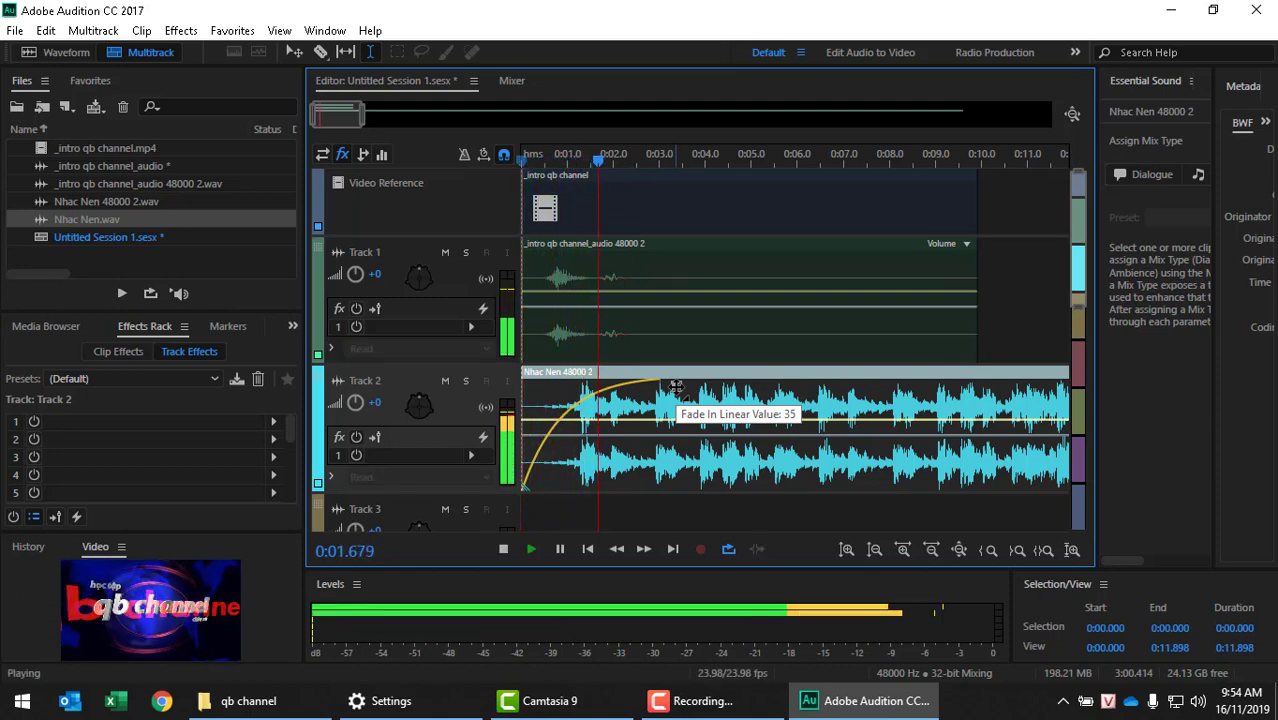
{"action": "key", "text": "space"}
{"action": "left_click_drag", "start_coordinate": [670, 386], "coordinate": [668, 448]}
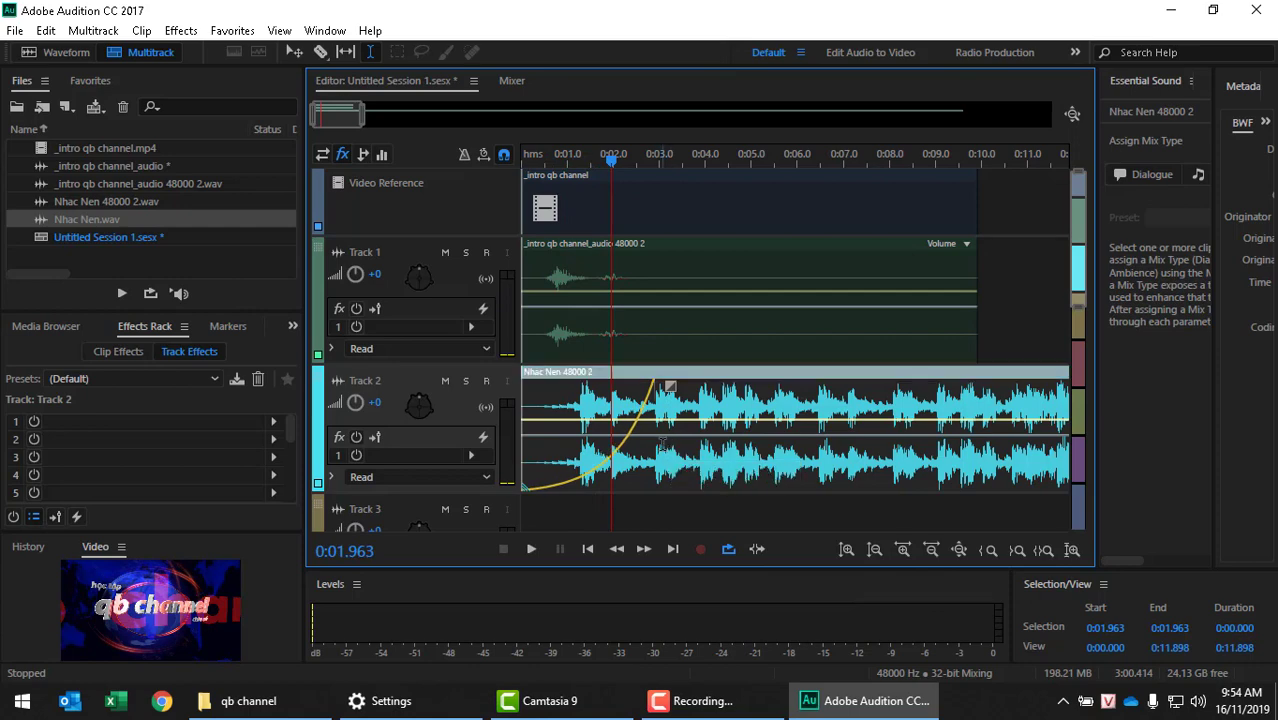
{"action": "key", "text": "Home"}
{"action": "key", "text": "space"}
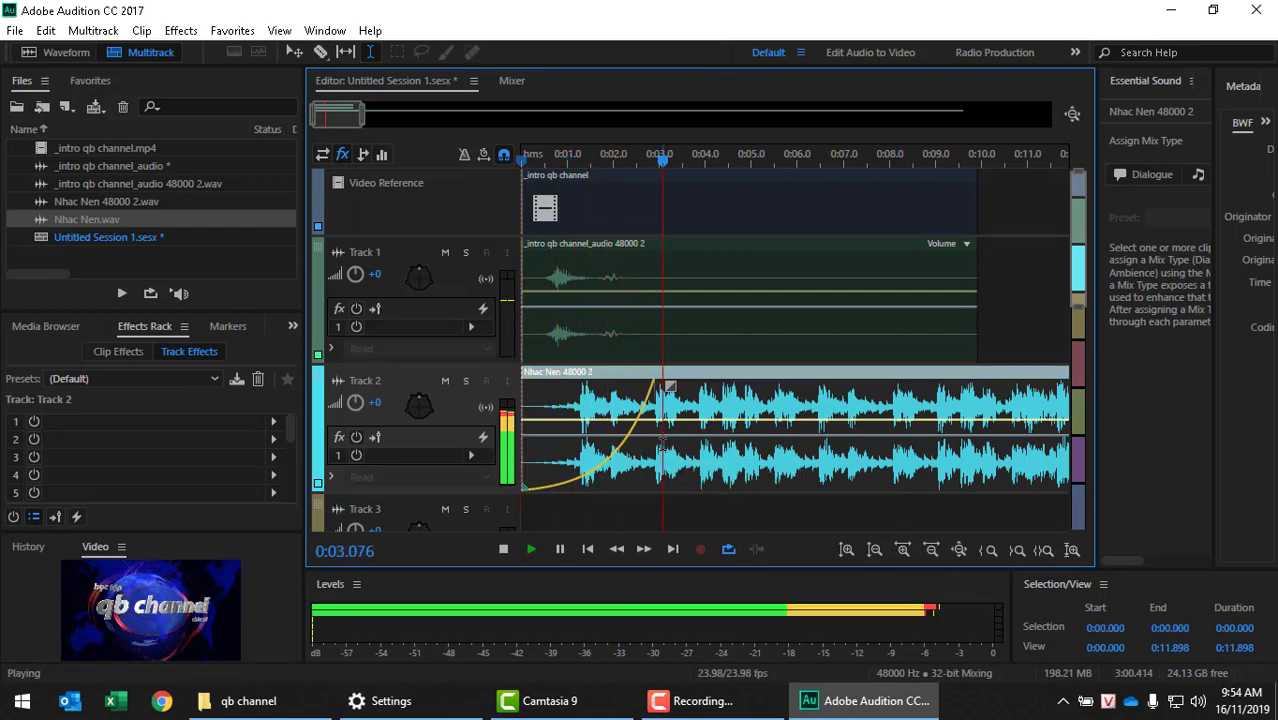
{"action": "key", "text": "space"}
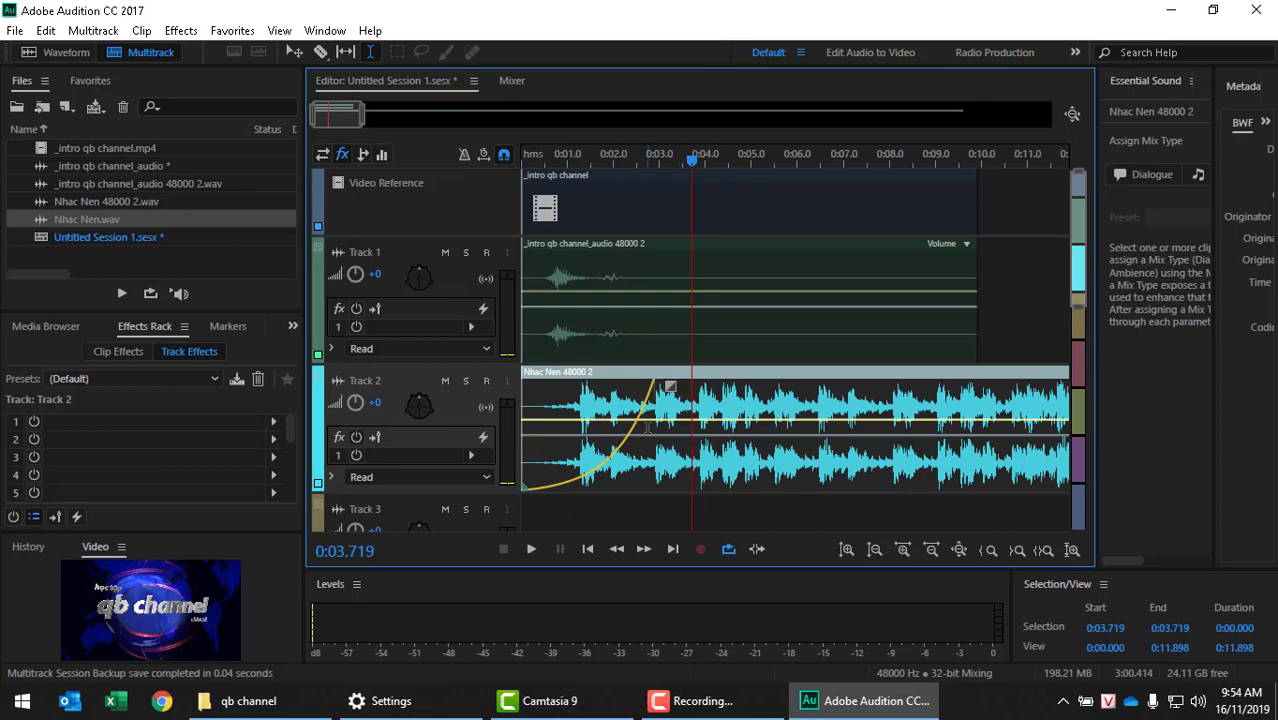
Undo the fade-in edits on the Nhac Nen clip in Track 2 and clear any time selection.
{"action": "mouse_move", "coordinate": [647, 428]}
{"action": "left_mouse_down"}
{"action": "mouse_move", "coordinate": [645, 410]}
{"action": "mouse_move", "coordinate": [646, 440]}
{"action": "mouse_move", "coordinate": [647, 428]}
{"action": "left_mouse_up"}
{"action": "key", "text": "ctrl+z"}
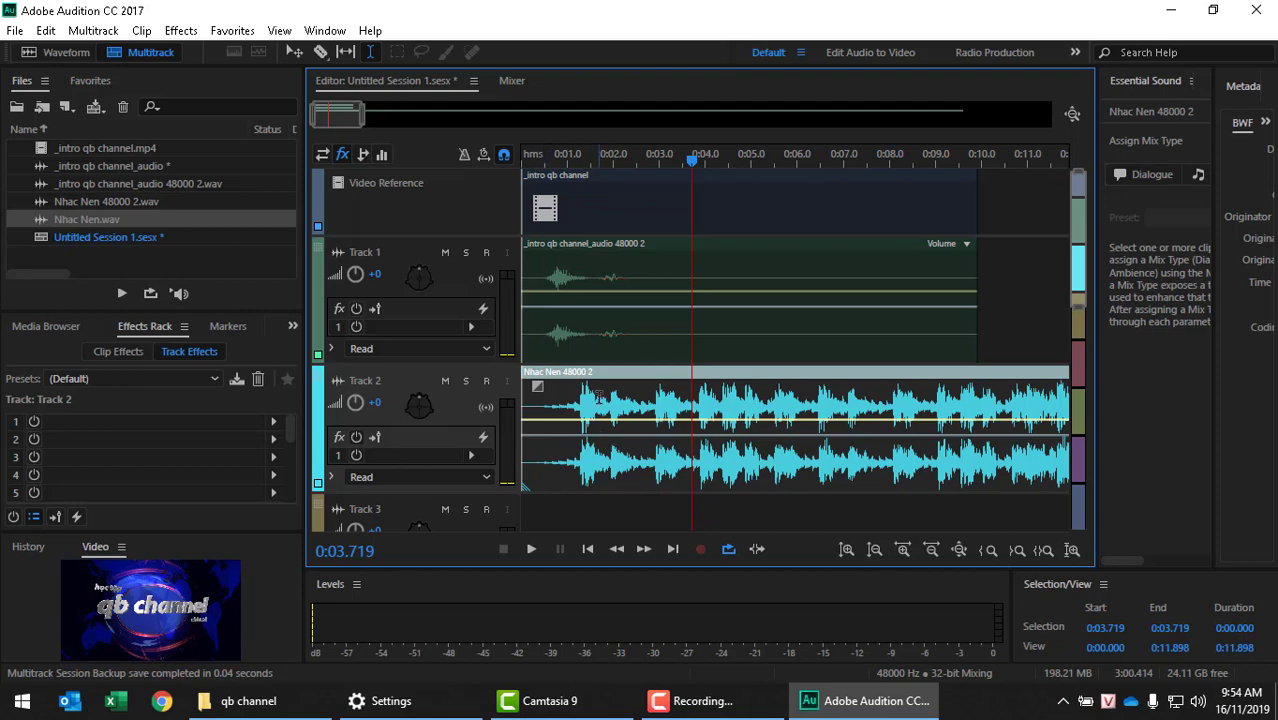
{"action": "left_click_drag", "start_coordinate": [580, 403], "coordinate": [688, 405]}
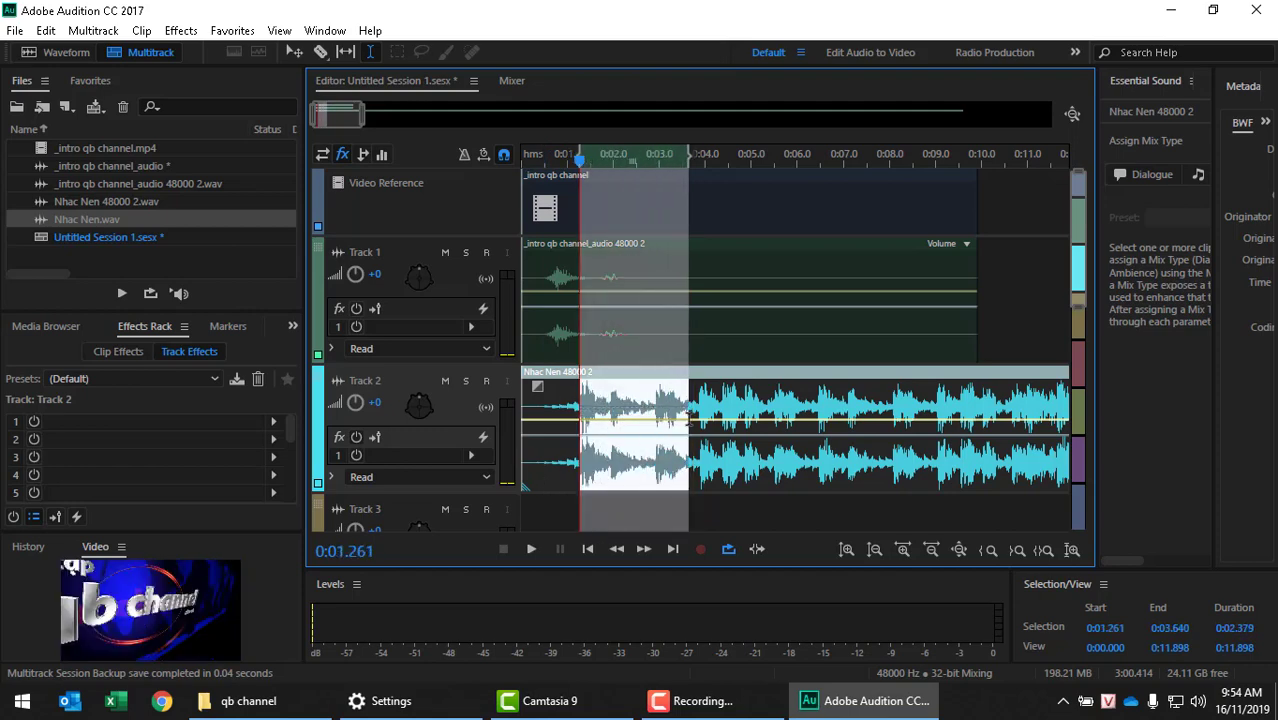
{"action": "left_click", "coordinate": [742, 403]}
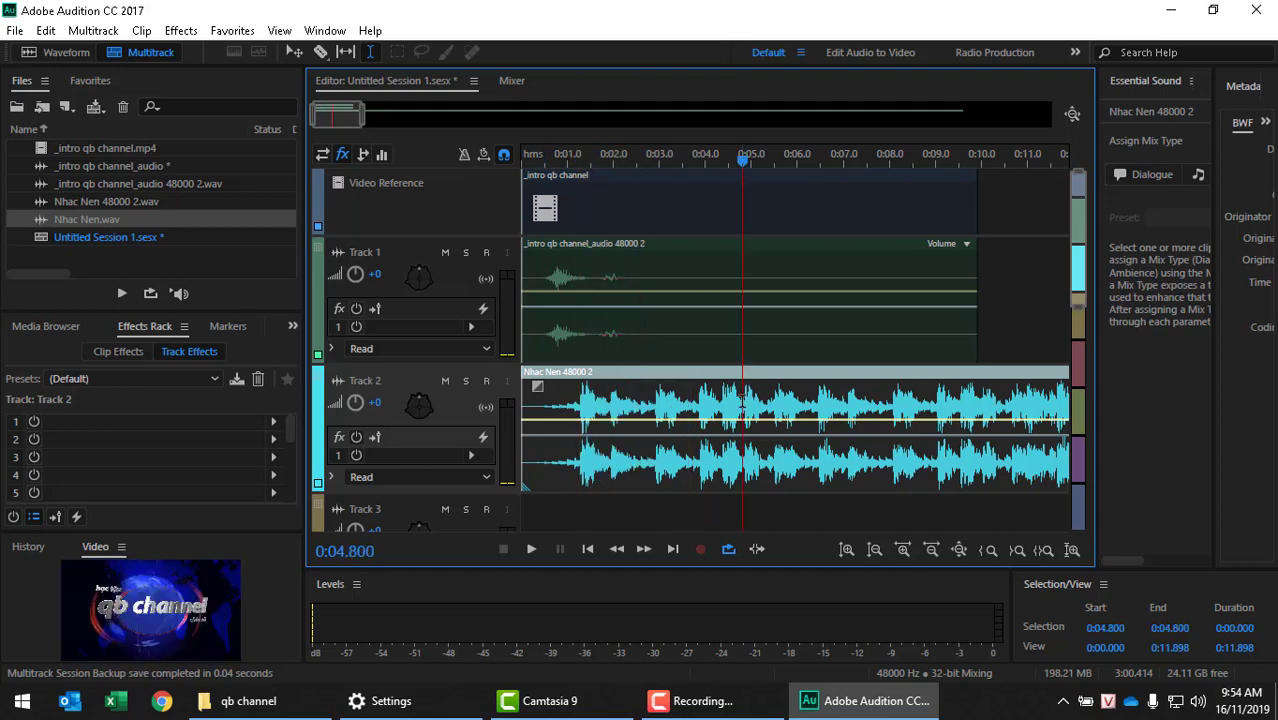
Open the Nhac Nen clip in the waveform editor, return to the multitrack session and reselect the clip.
{"action": "double_click", "coordinate": [672, 405]}
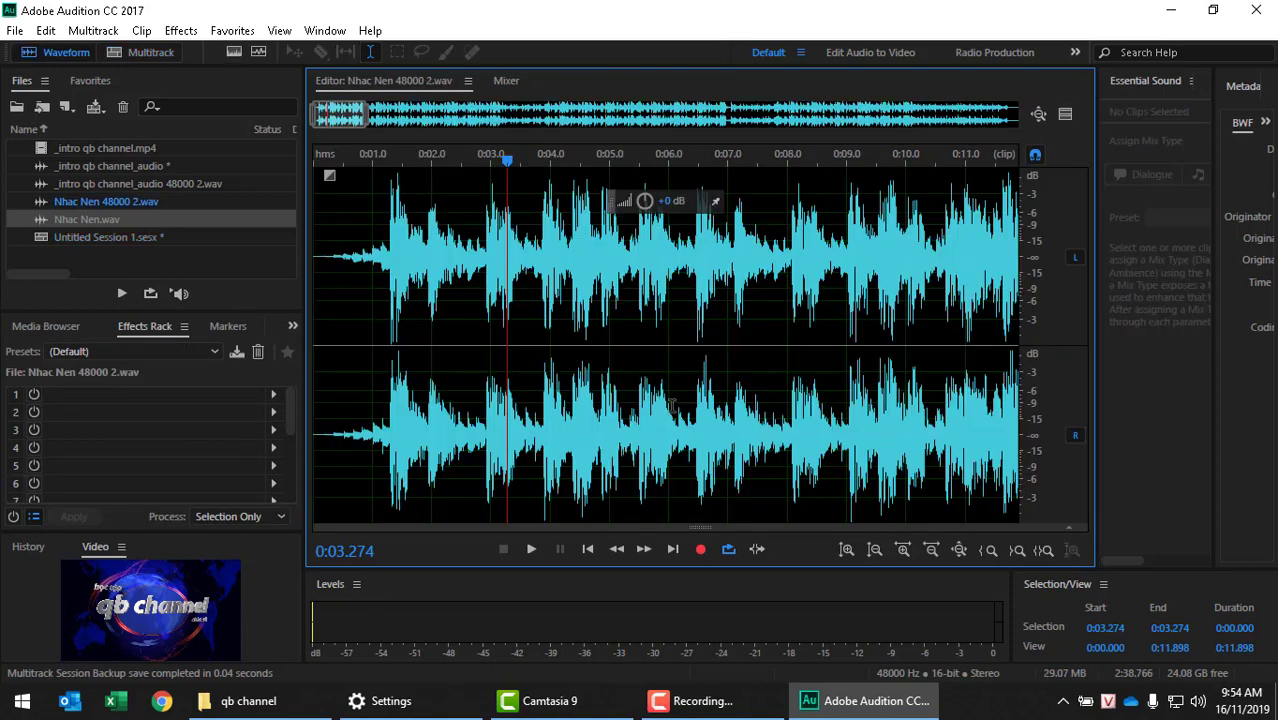
{"action": "left_click", "coordinate": [129, 51]}
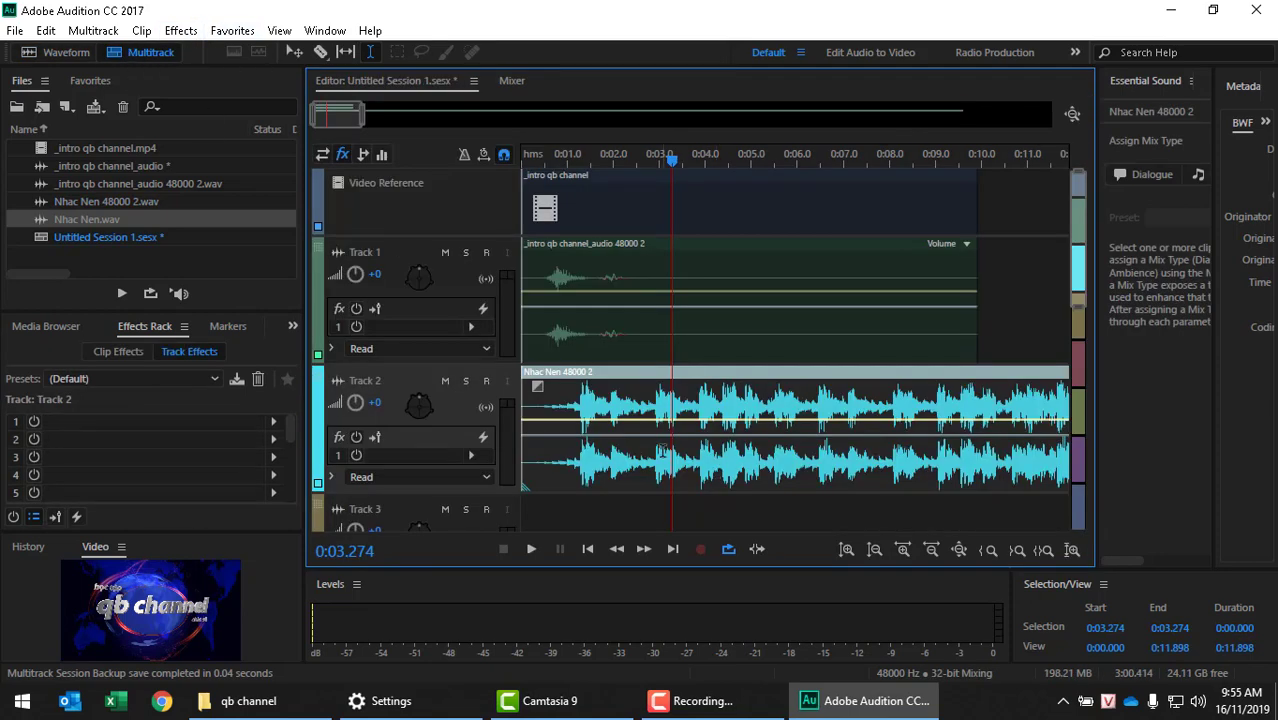
{"action": "left_click", "coordinate": [645, 206]}
{"action": "left_click", "coordinate": [706, 275]}
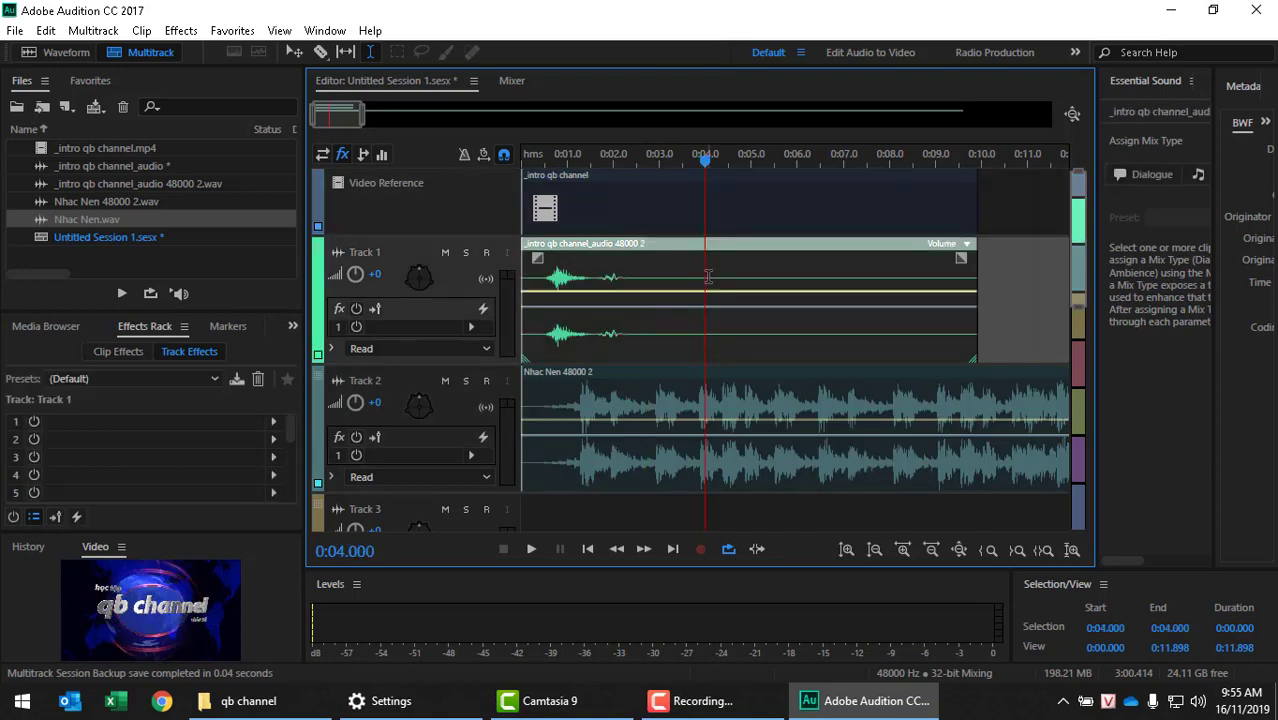
{"action": "left_click", "coordinate": [672, 404]}
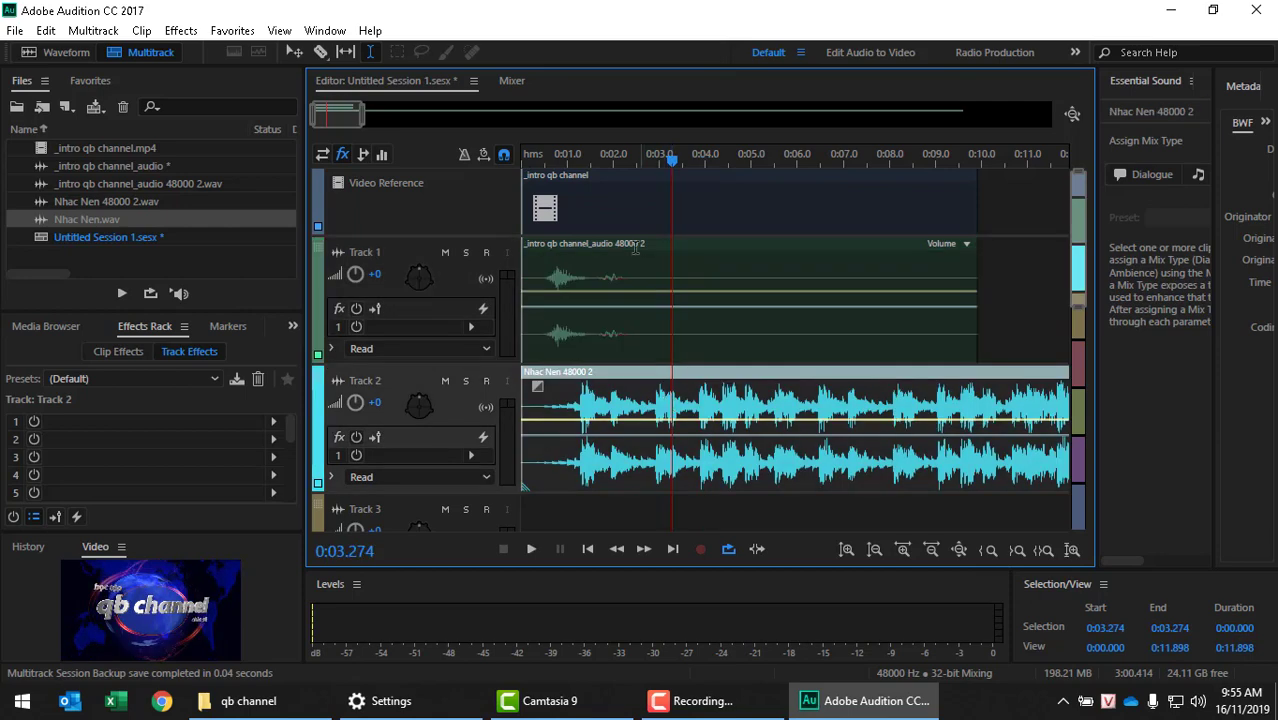
Open the Nhac Nen clip's waveform and load the Fade Envelope effect's Smooth Fade In preset on its first 5.3 seconds.
{"action": "double_click", "coordinate": [627, 404]}
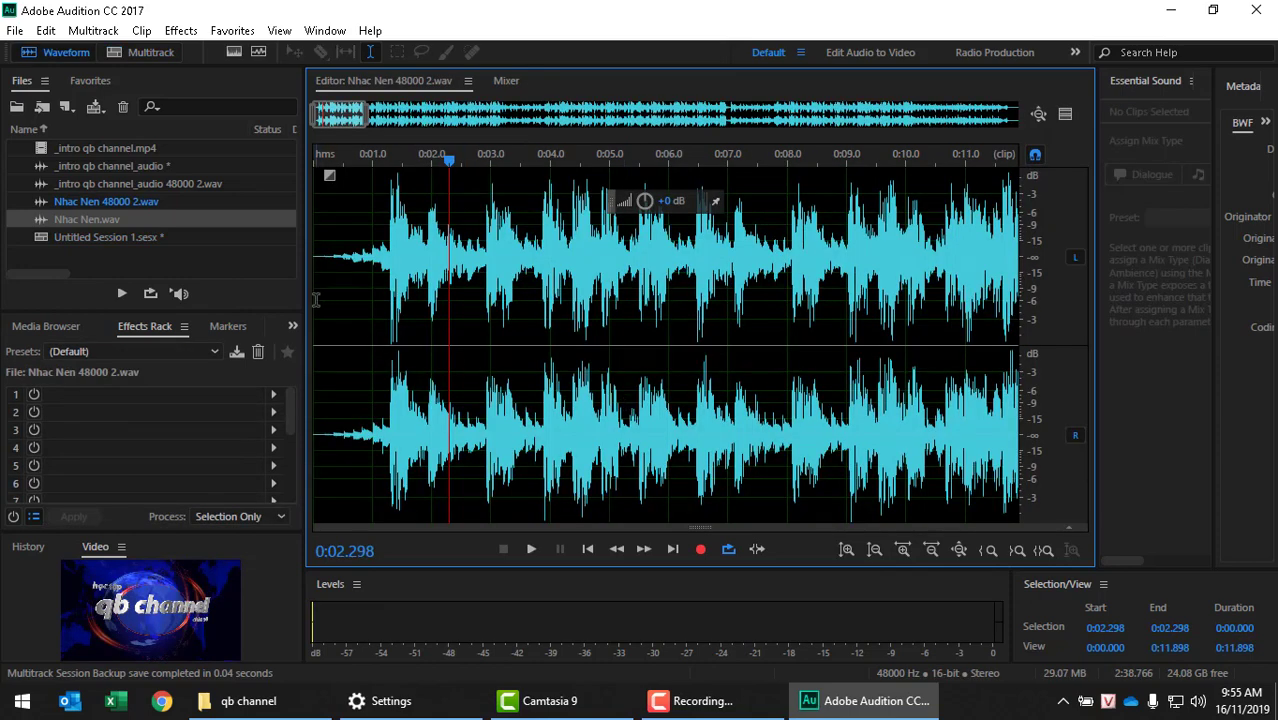
{"action": "left_click_drag", "start_coordinate": [320, 298], "coordinate": [630, 320]}
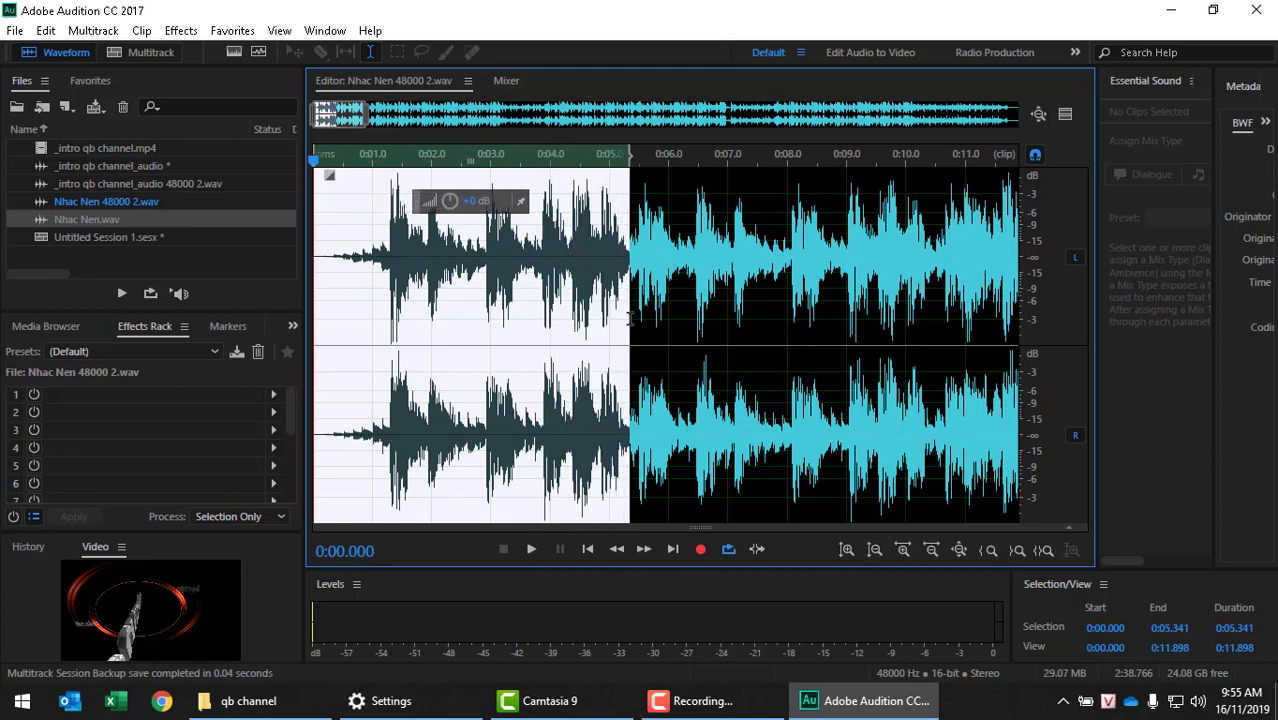
{"action": "left_click", "coordinate": [181, 30]}
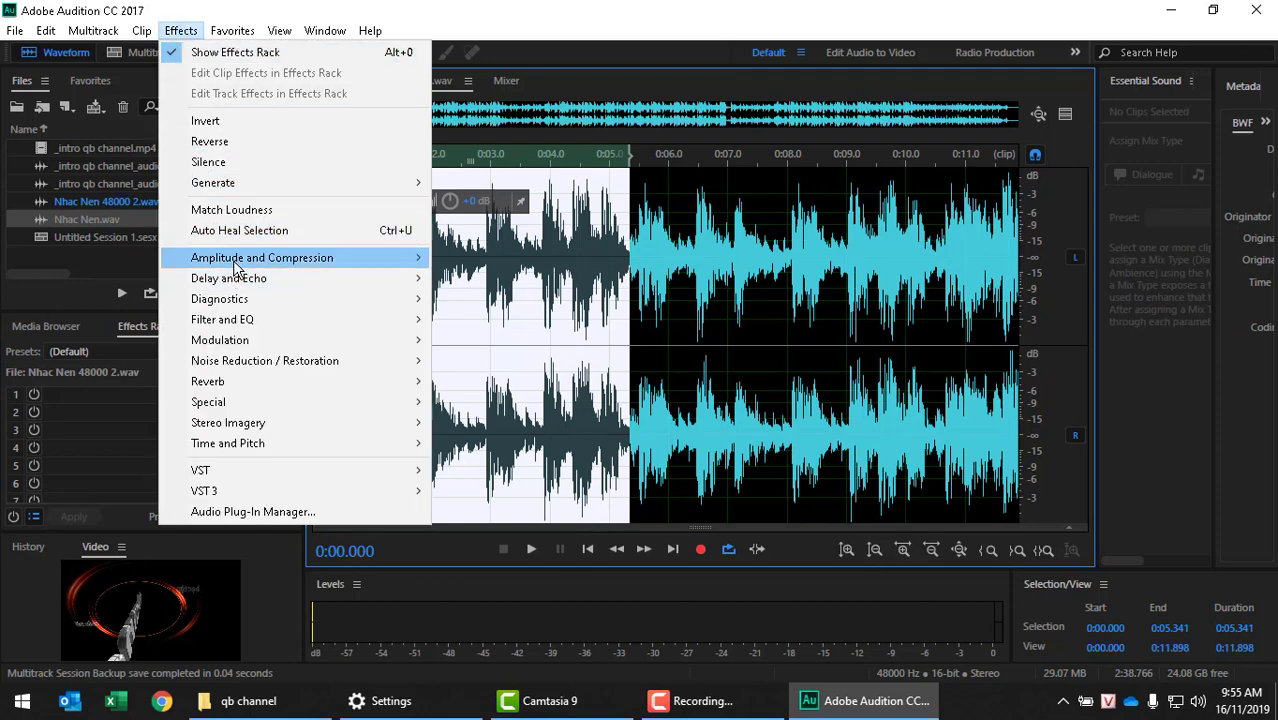
{"action": "mouse_move", "coordinate": [234, 260]}
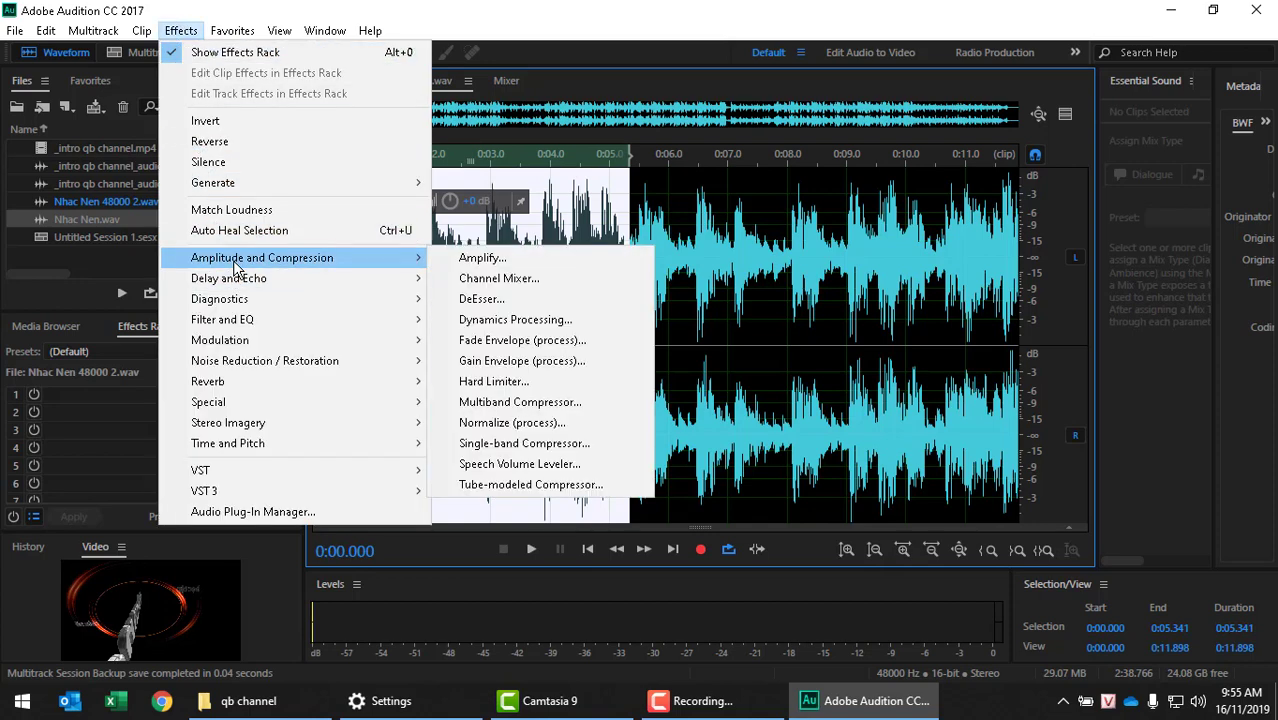
{"action": "left_click", "coordinate": [540, 341]}
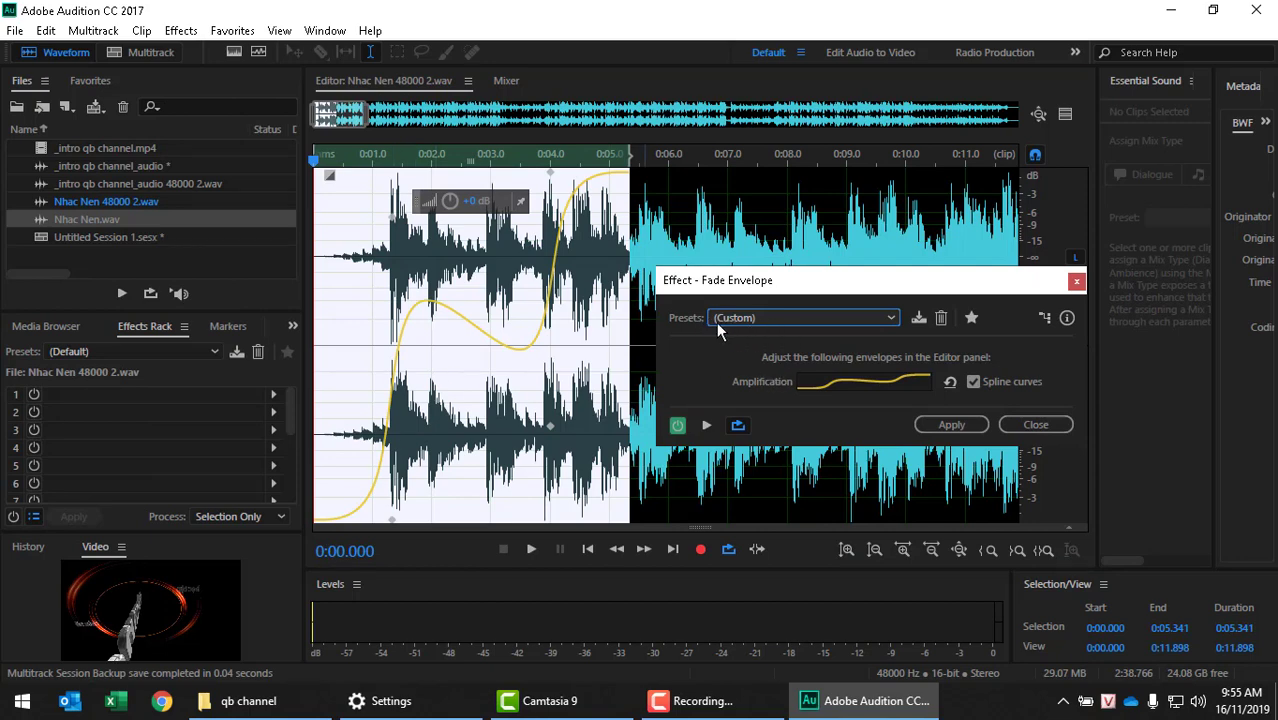
{"action": "left_click", "coordinate": [766, 319]}
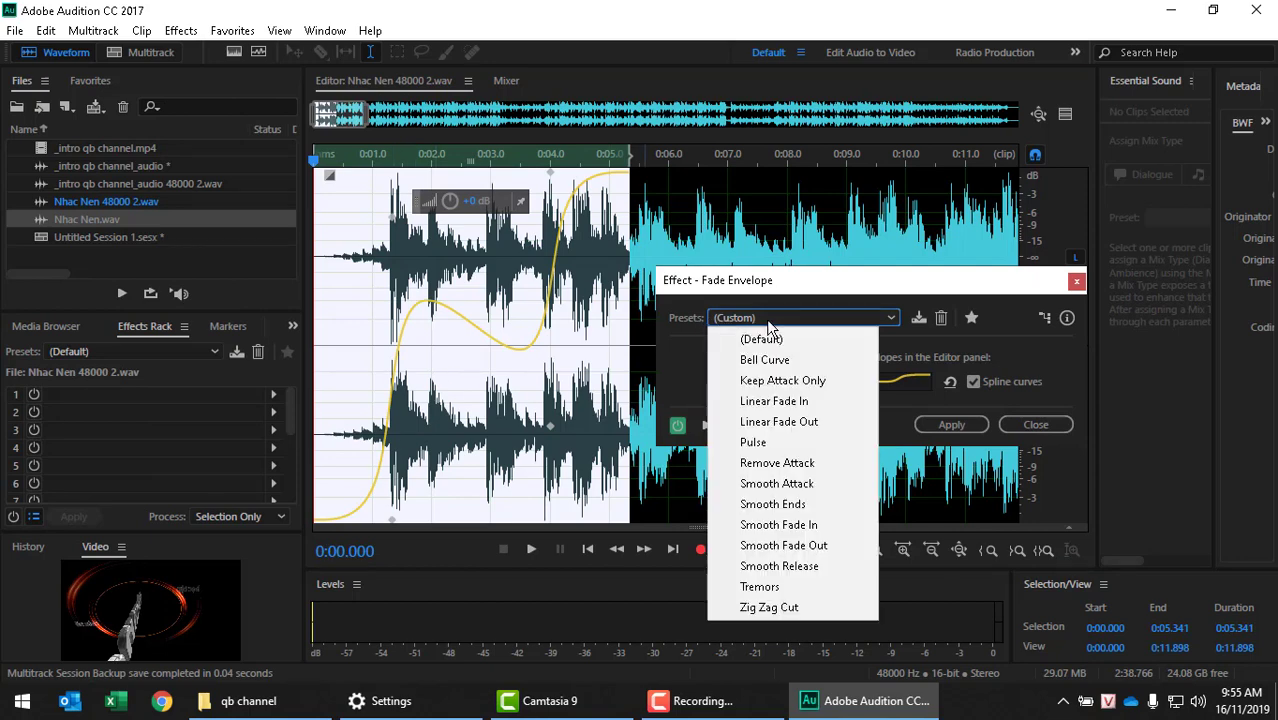
{"action": "left_click", "coordinate": [796, 525]}
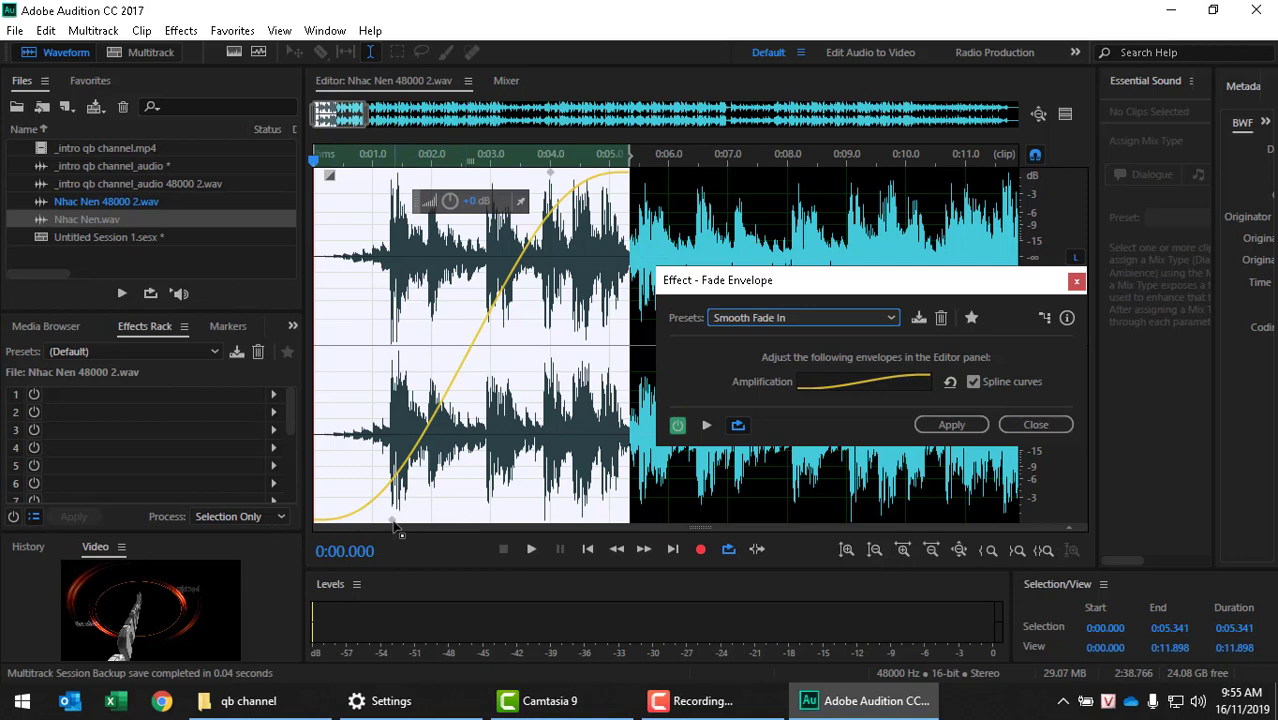
Shift the fade envelope's low control point to about 2.0 seconds and its high control point to about 4.1 seconds.
{"action": "left_click_drag", "start_coordinate": [396, 518], "coordinate": [440, 522]}
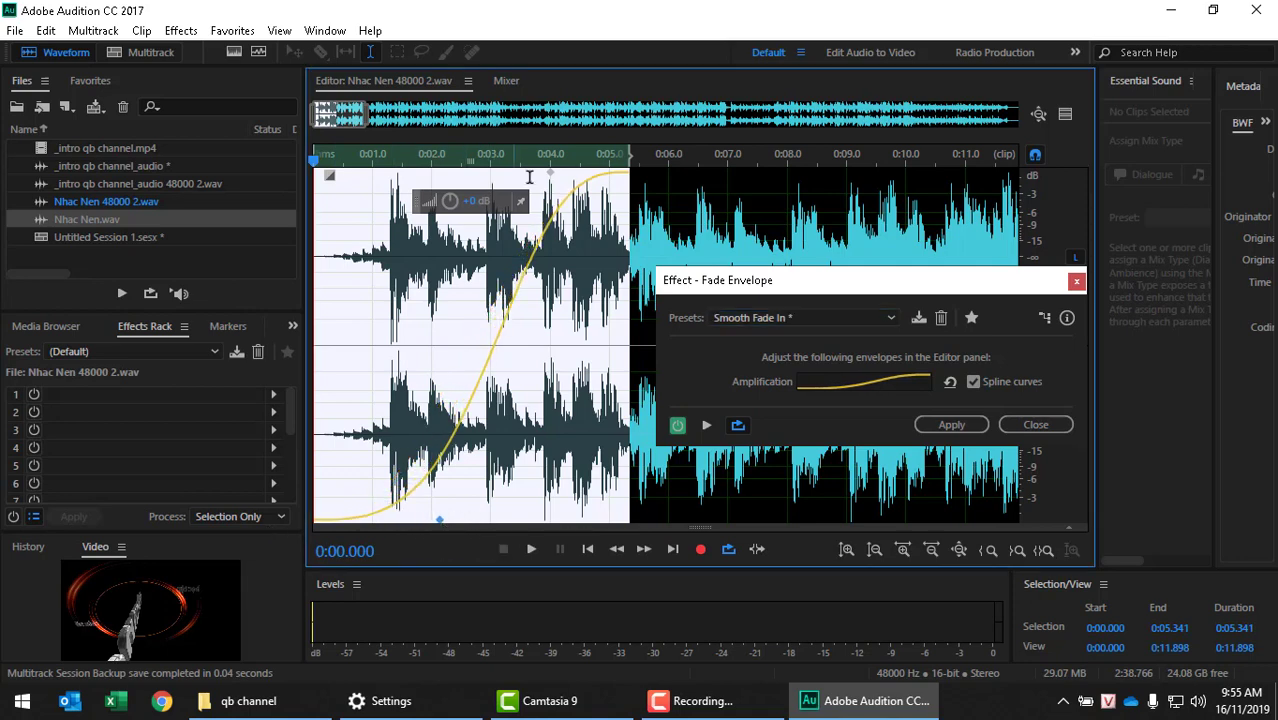
{"action": "mouse_move", "coordinate": [551, 174]}
{"action": "left_mouse_down"}
{"action": "mouse_move", "coordinate": [497, 180]}
{"action": "mouse_move", "coordinate": [557, 176]}
{"action": "left_mouse_up"}
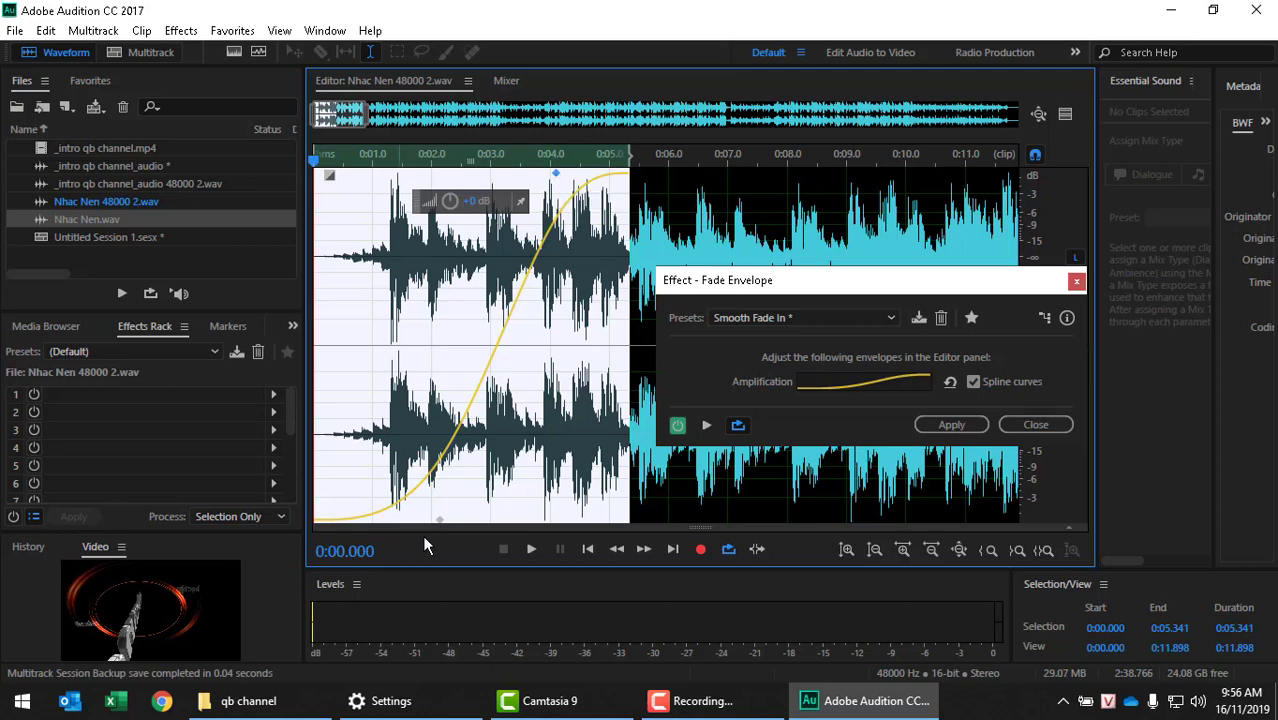
{"action": "mouse_move", "coordinate": [440, 522]}
{"action": "left_mouse_down"}
{"action": "mouse_move", "coordinate": [422, 379]}
{"action": "mouse_move", "coordinate": [433, 535]}
{"action": "left_mouse_up"}
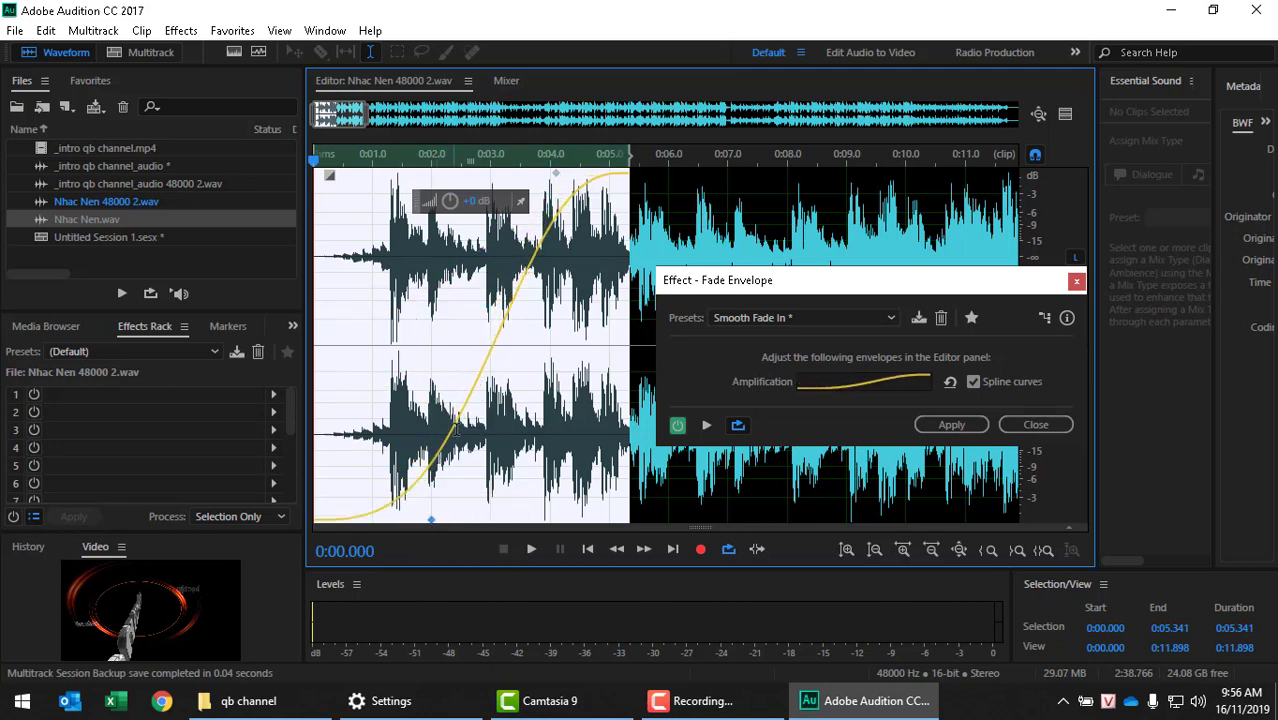
Shape a peak and a dip in the fade envelope with a high point near 2.0 seconds and a low point near 4.0 seconds.
{"action": "left_click_drag", "start_coordinate": [458, 427], "coordinate": [412, 237]}
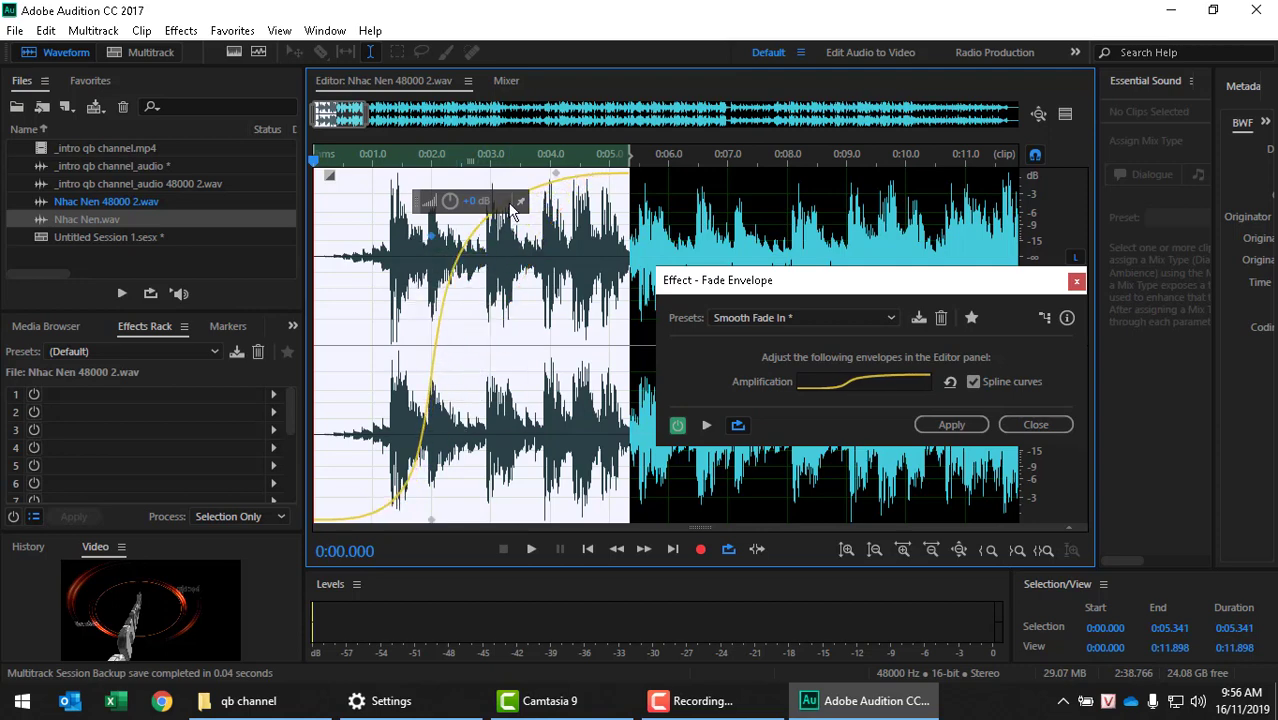
{"action": "left_click_drag", "start_coordinate": [512, 210], "coordinate": [432, 182]}
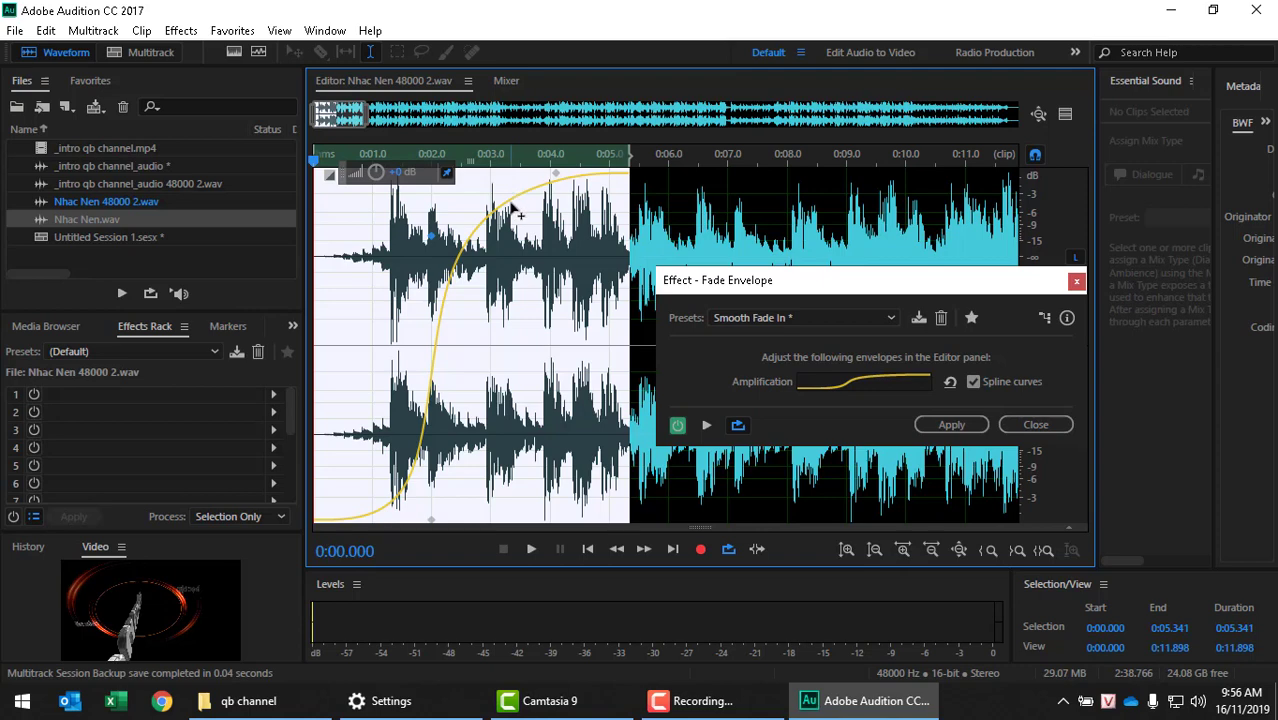
{"action": "left_click_drag", "start_coordinate": [514, 207], "coordinate": [549, 506]}
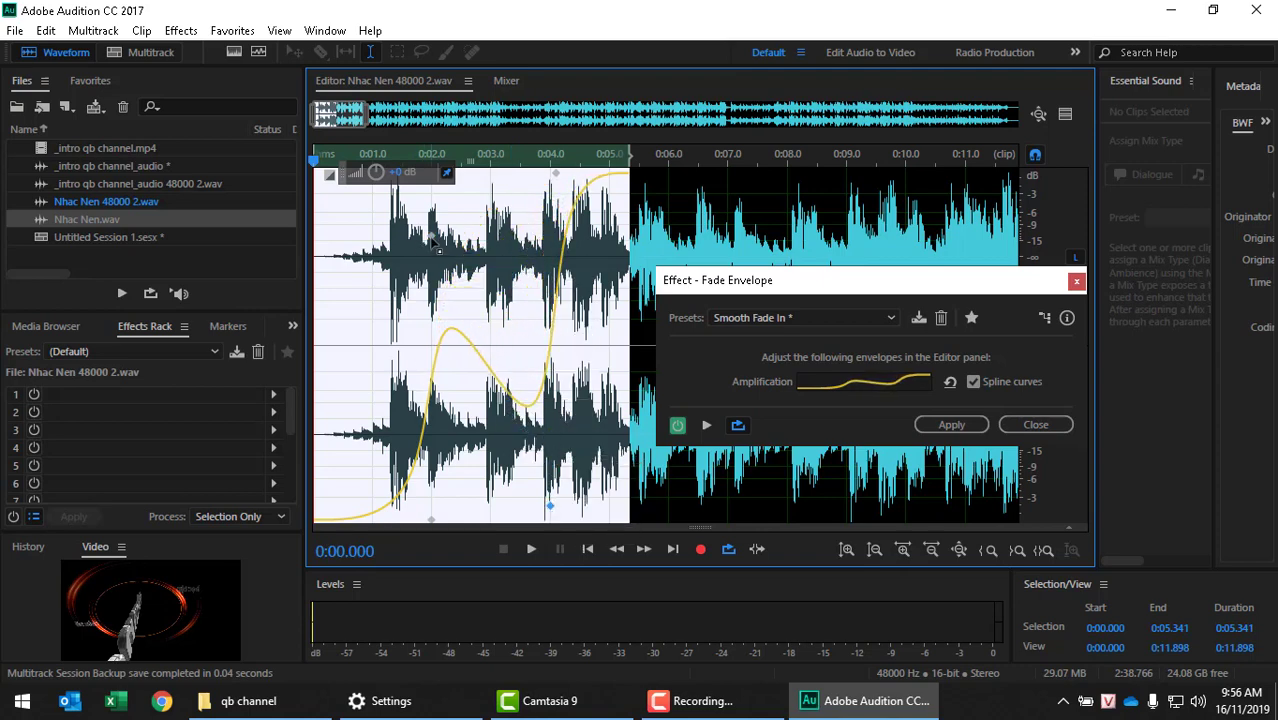
{"action": "left_click_drag", "start_coordinate": [433, 240], "coordinate": [430, 188]}
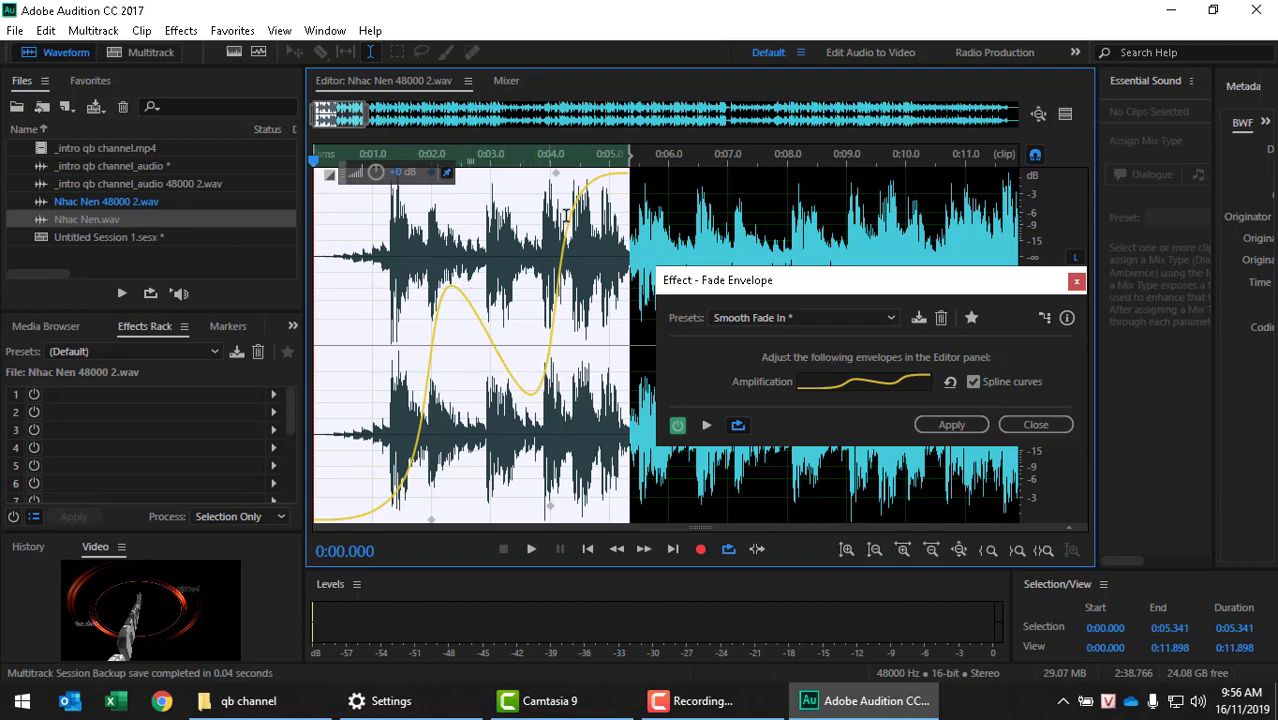
Preview the fade envelope and lower the dip's control point to the envelope's minimum at about 4.1 seconds.
{"action": "key", "text": "space"}
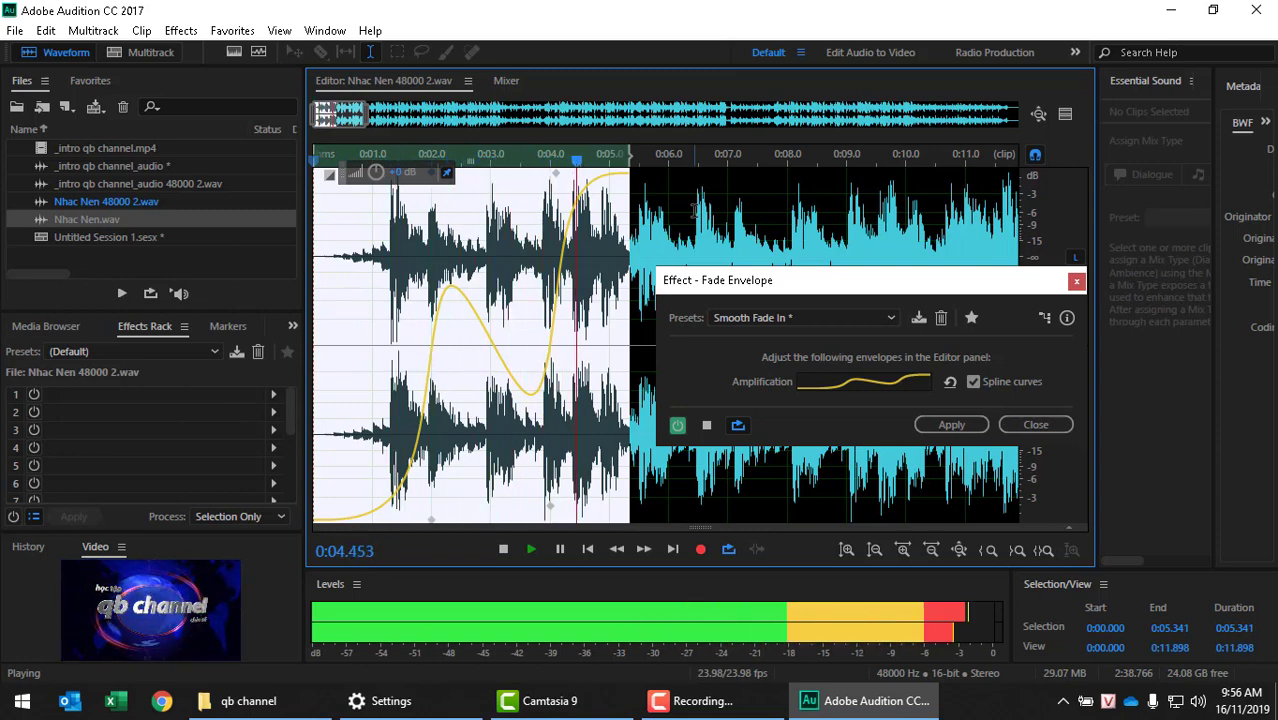
{"action": "key", "text": "space"}
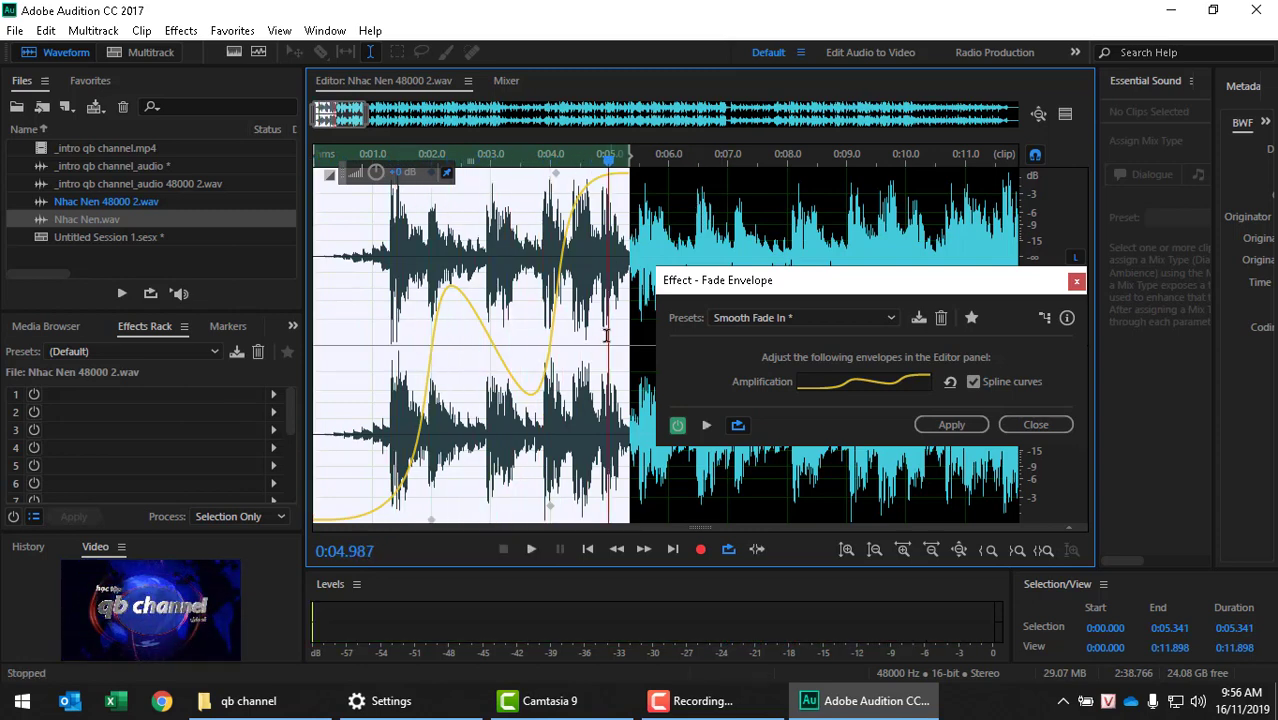
{"action": "left_click_drag", "start_coordinate": [552, 508], "coordinate": [555, 521]}
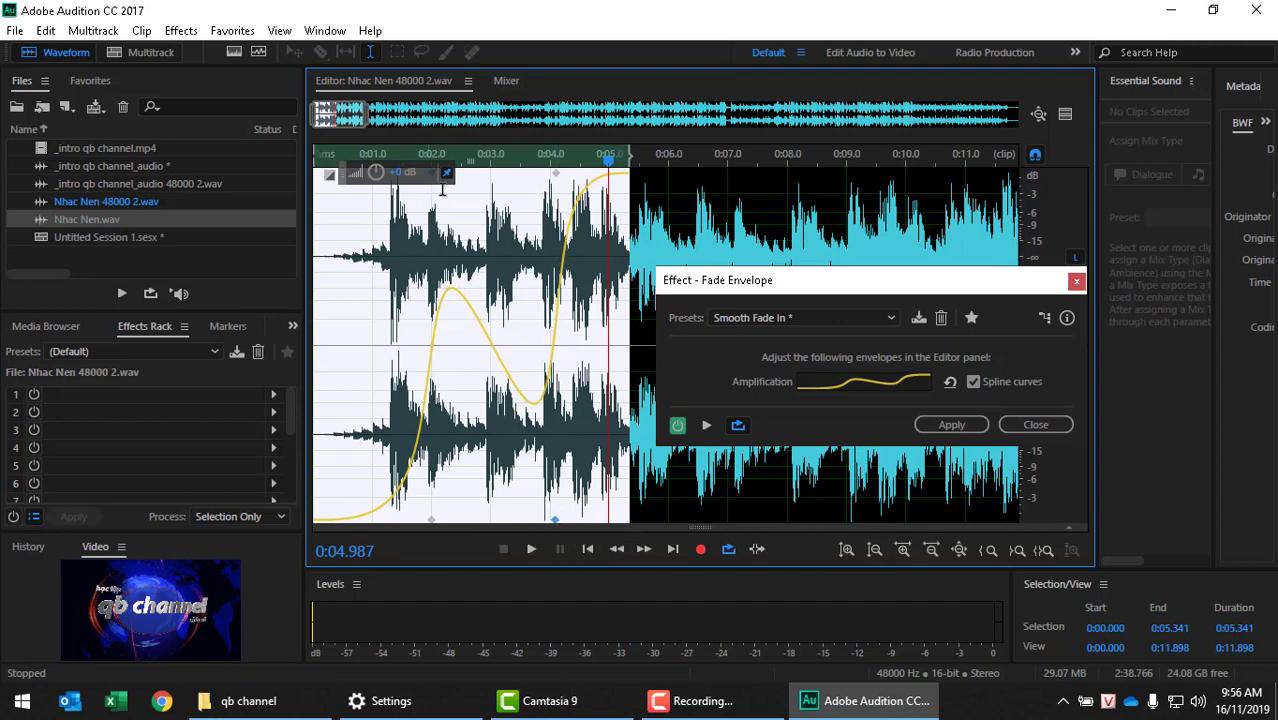
{"action": "mouse_move", "coordinate": [400, 172]}
{"action": "left_mouse_down"}
{"action": "mouse_move", "coordinate": [399, 220]}
{"action": "mouse_move", "coordinate": [398, 157]}
{"action": "mouse_move", "coordinate": [400, 215]}
{"action": "mouse_move", "coordinate": [398, 172]}
{"action": "left_mouse_up"}
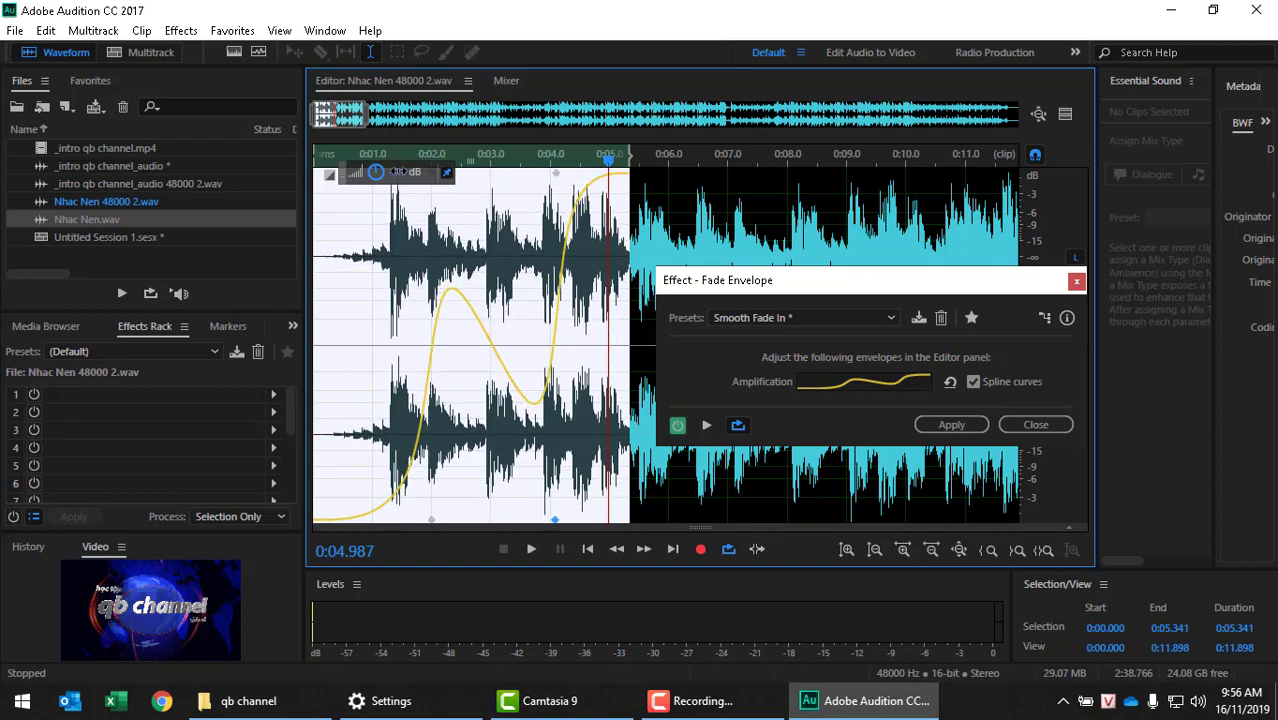
Try applying the shaped fade envelope to the music's first 5.3 seconds and undo it.
{"action": "left_click_drag", "start_coordinate": [398, 172], "coordinate": [398, 172]}
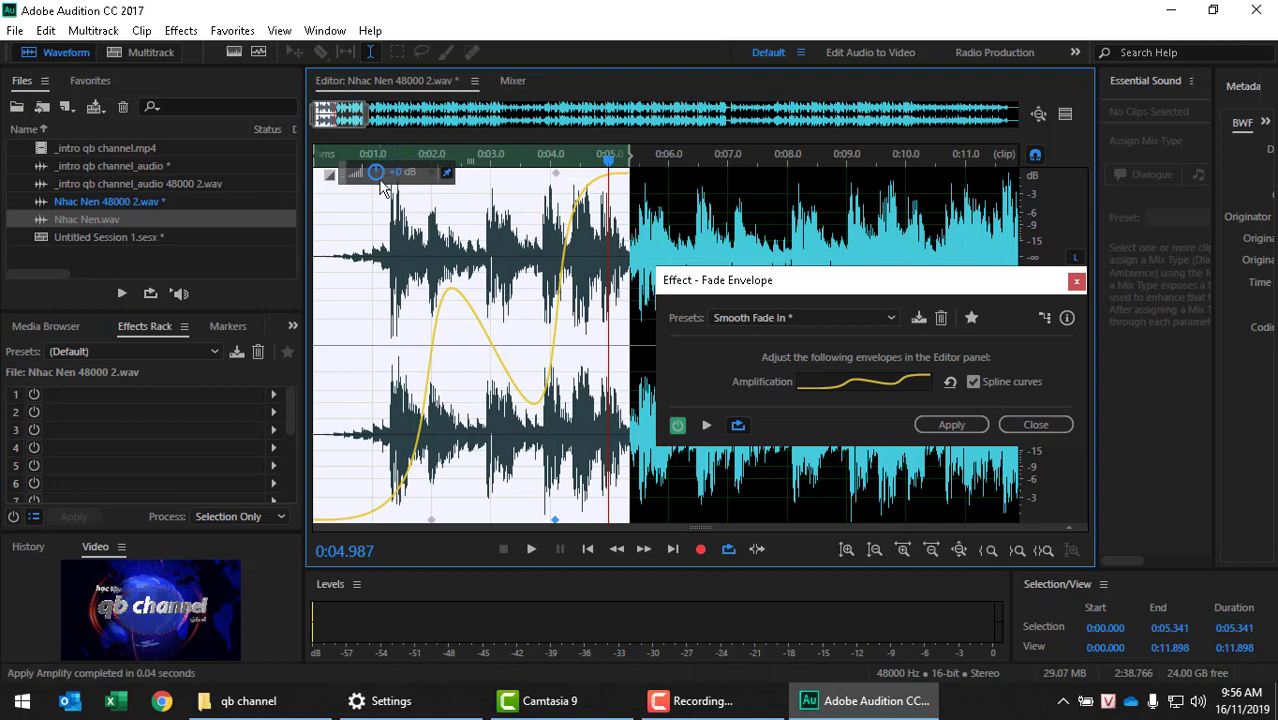
{"action": "left_click", "coordinate": [956, 422]}
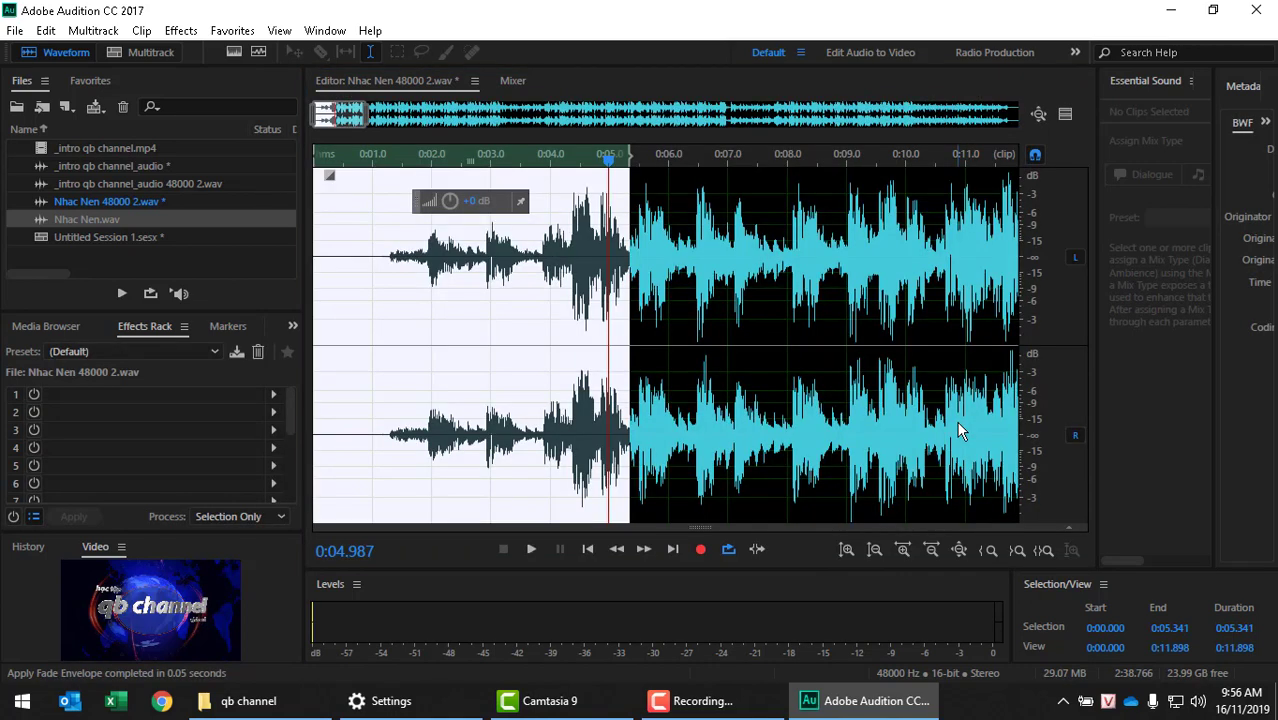
{"action": "left_click", "coordinate": [636, 312]}
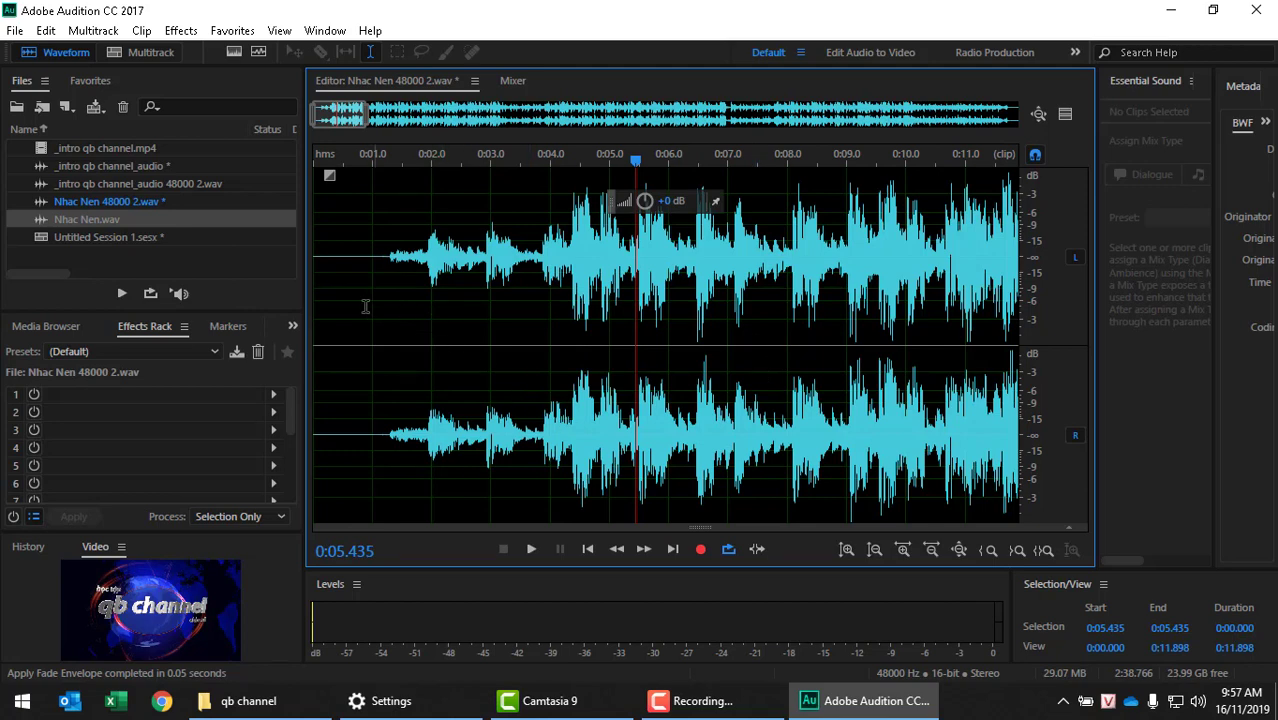
{"action": "left_click_drag", "start_coordinate": [366, 303], "coordinate": [636, 308]}
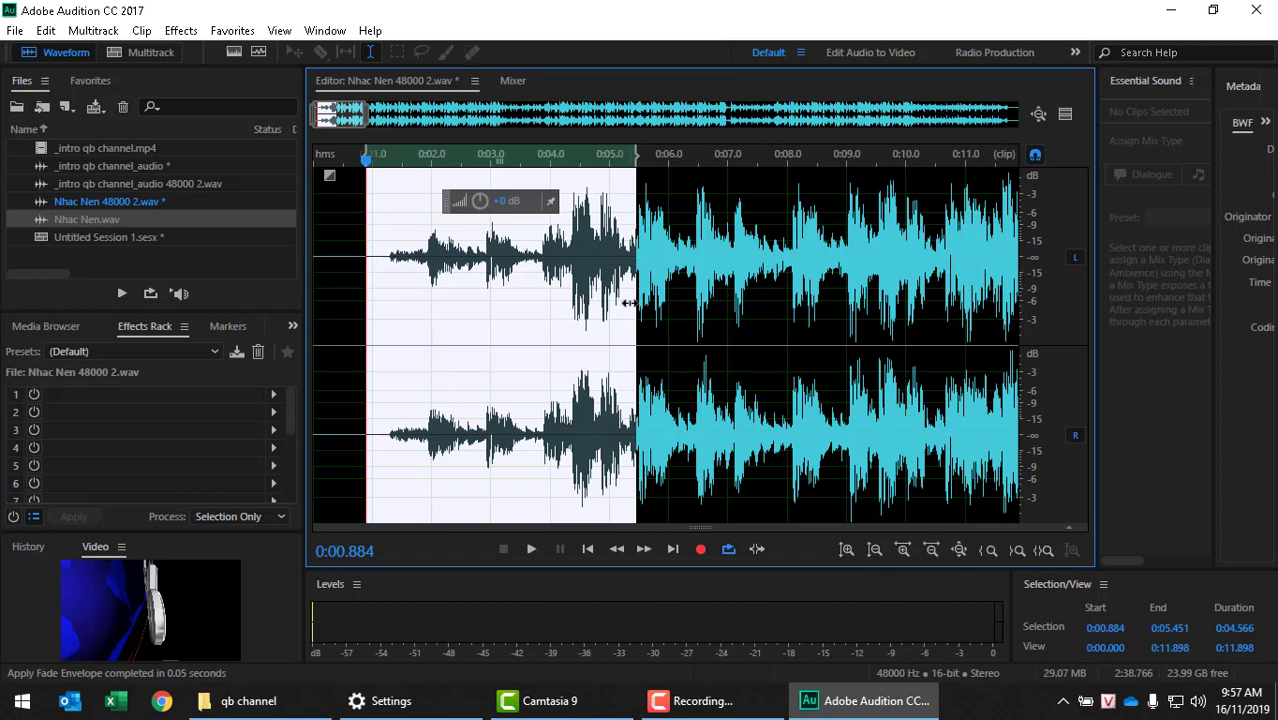
{"action": "key", "text": "ctrl+z"}
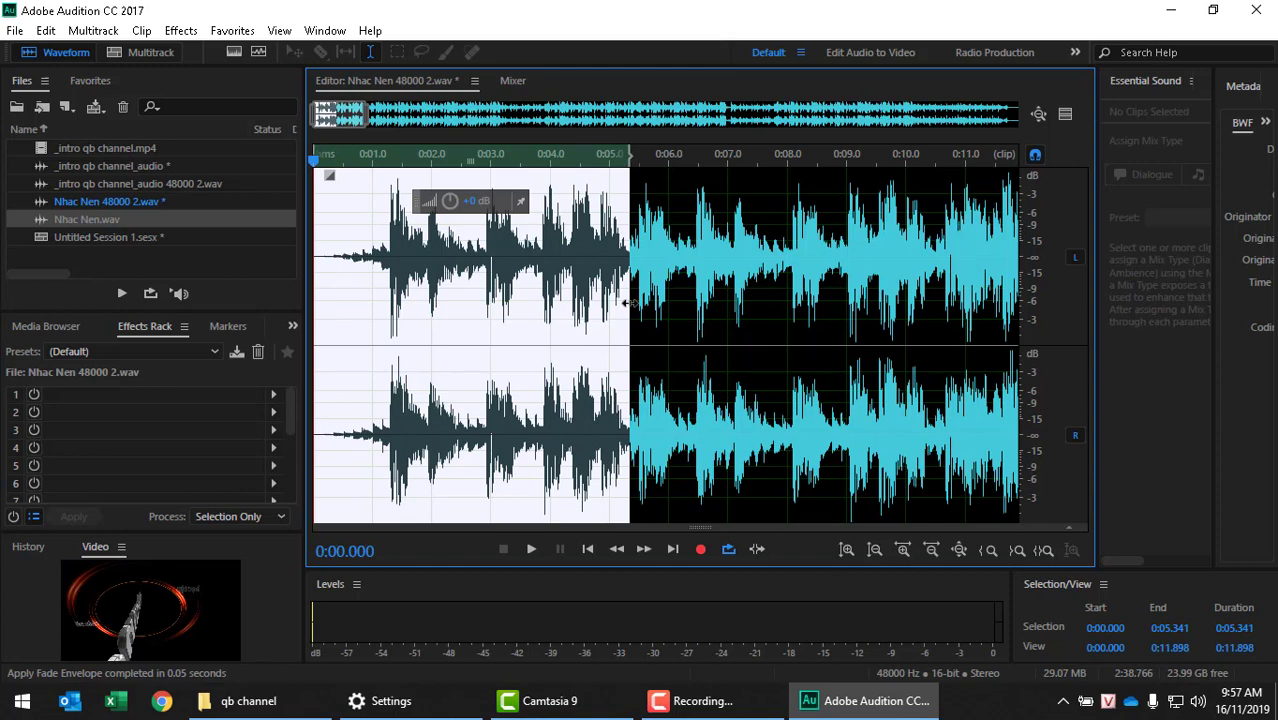
Fade in the opening of the music waveform twice, each time over about 5 seconds.
{"action": "left_click", "coordinate": [621, 290]}
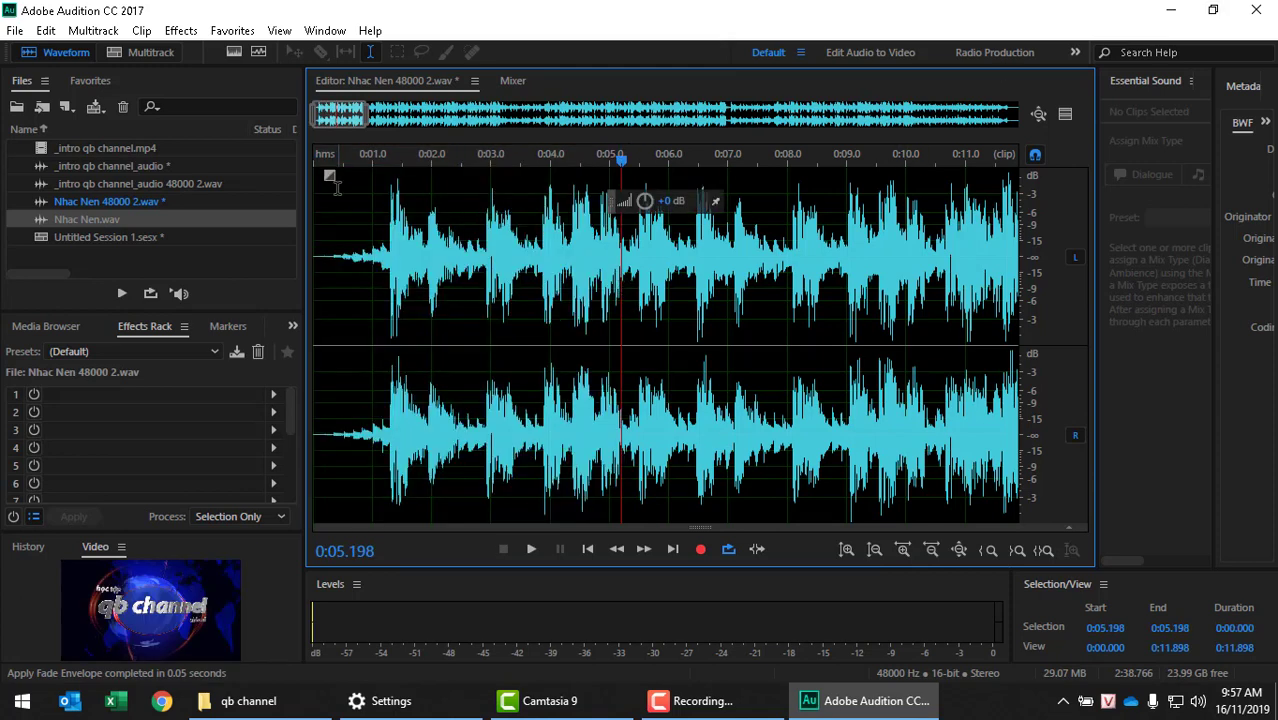
{"action": "mouse_move", "coordinate": [330, 177]}
{"action": "left_mouse_down"}
{"action": "mouse_move", "coordinate": [529, 193]}
{"action": "mouse_move", "coordinate": [577, 260]}
{"action": "mouse_move", "coordinate": [531, 194]}
{"action": "mouse_move", "coordinate": [571, 165]}
{"action": "mouse_move", "coordinate": [617, 178]}
{"action": "mouse_move", "coordinate": [614, 138]}
{"action": "left_mouse_up"}
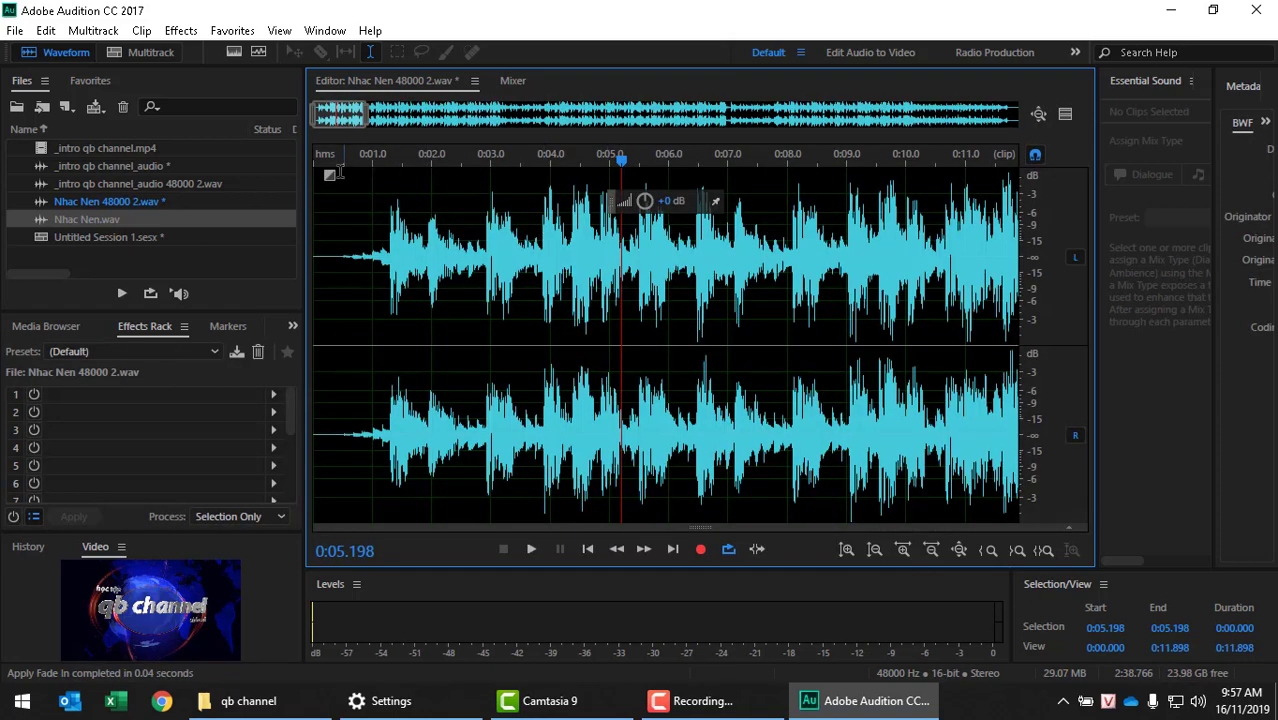
{"action": "left_click_drag", "start_coordinate": [337, 172], "coordinate": [628, 136]}
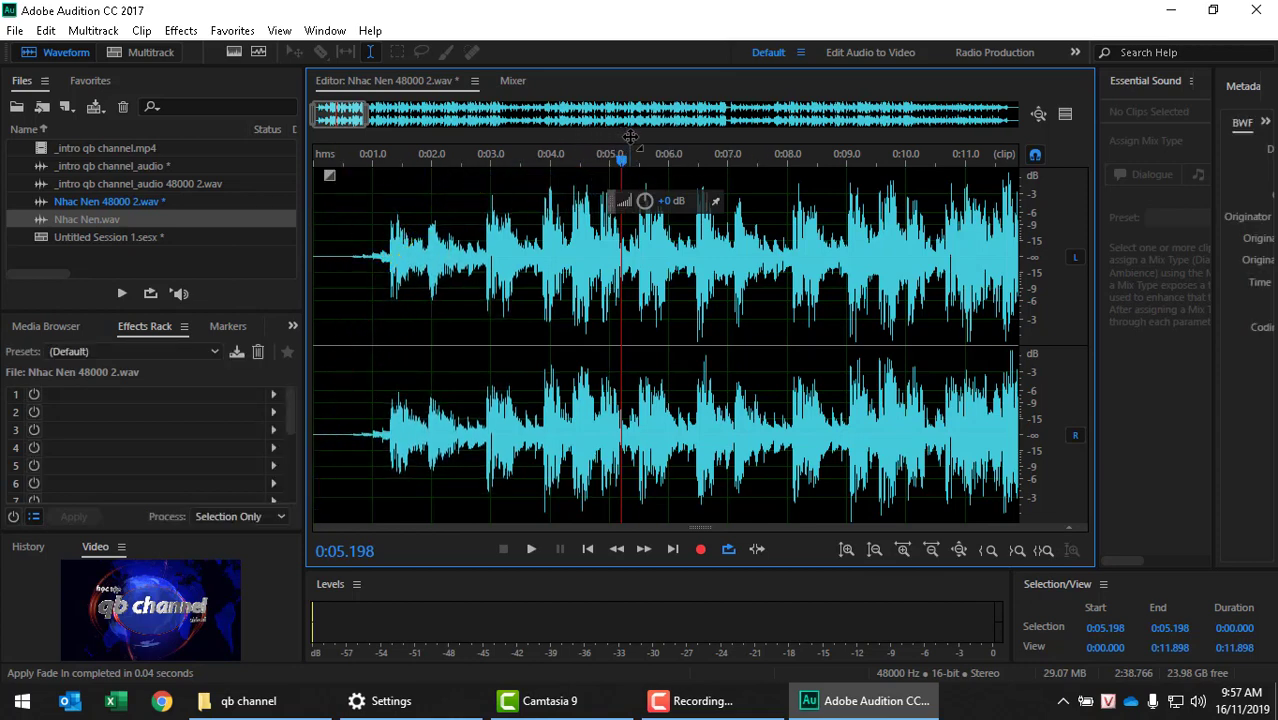
Try a fade-in of about 2.9 seconds on the Nhac Nen clip in the multitrack session and undo it.
{"action": "left_click", "coordinate": [152, 52]}
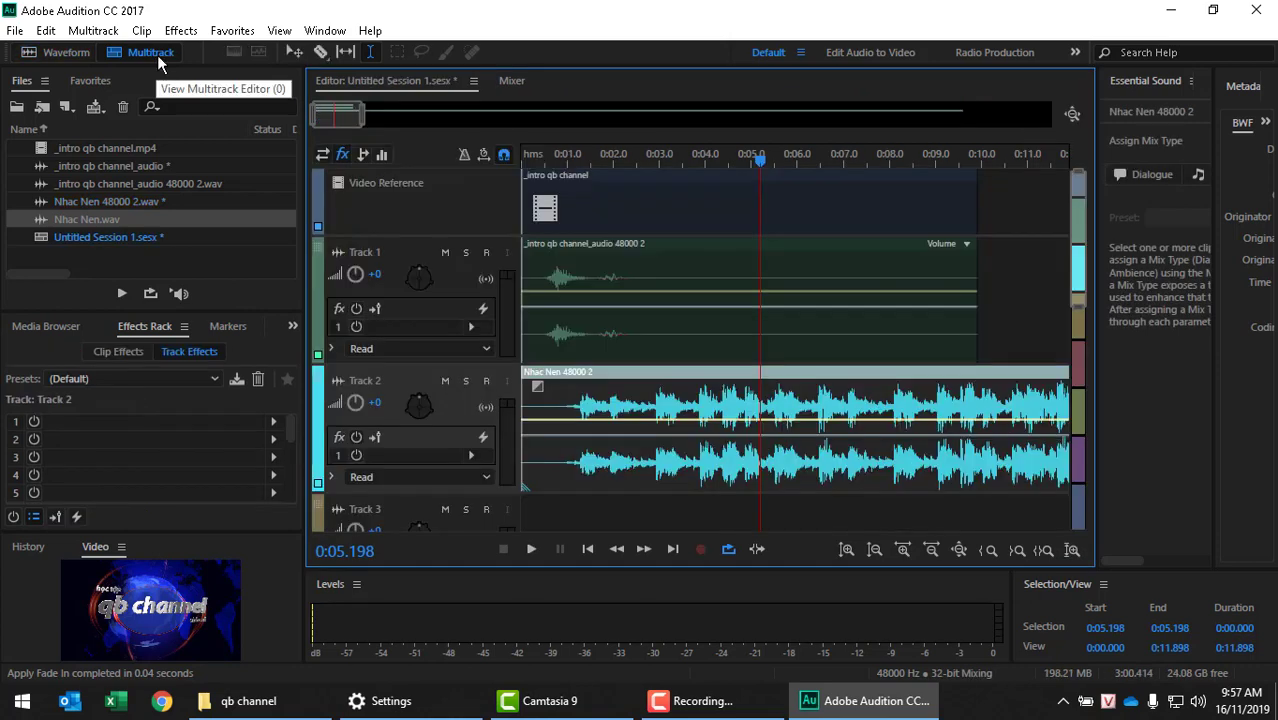
{"action": "left_click_drag", "start_coordinate": [538, 387], "coordinate": [673, 370]}
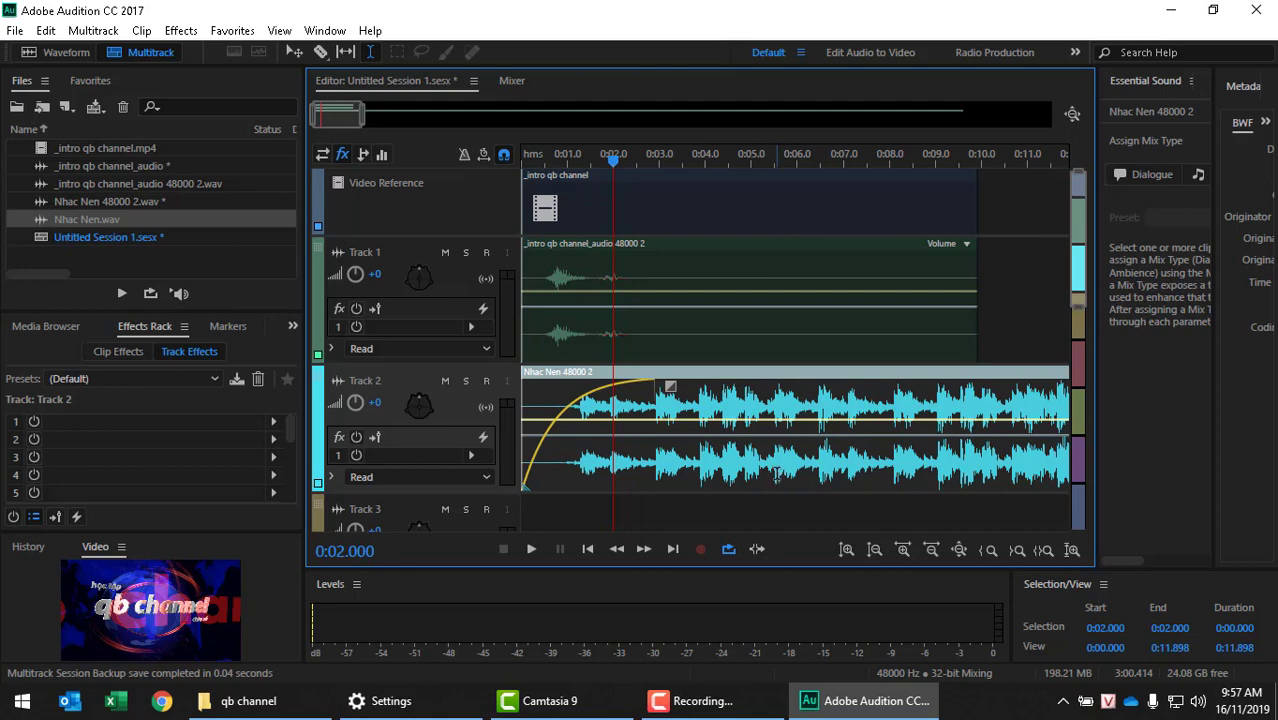
{"action": "key", "text": "ctrl+z"}
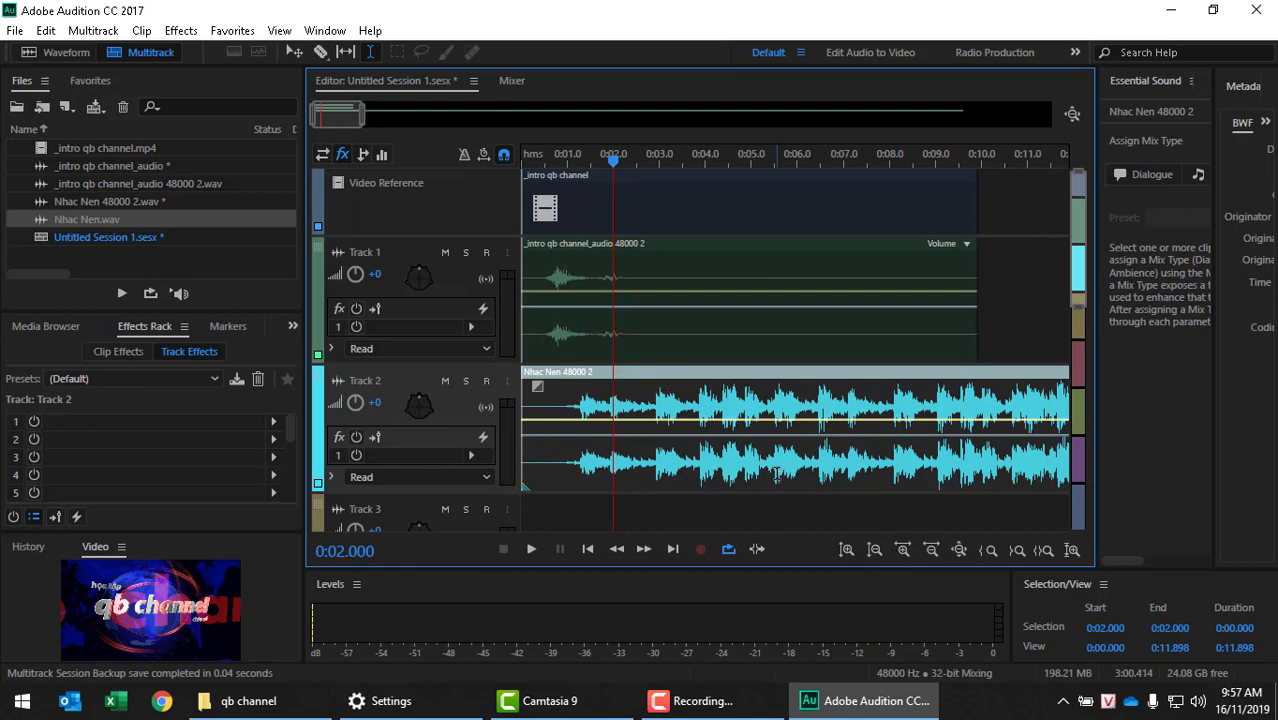
Undo the clip's last move, place it back at the start of Track 2, and add a fade-in of about 3.3 seconds.
{"action": "key", "text": "ctrl+z"}
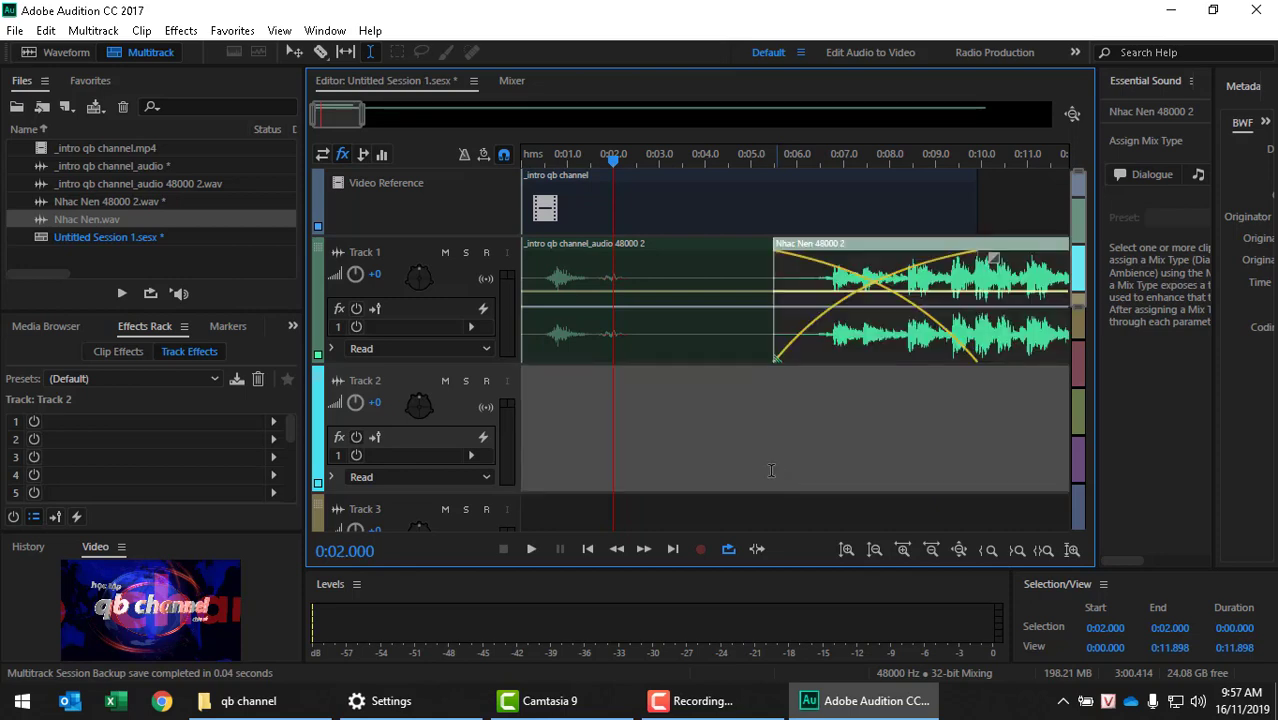
{"action": "left_click_drag", "start_coordinate": [882, 256], "coordinate": [622, 435]}
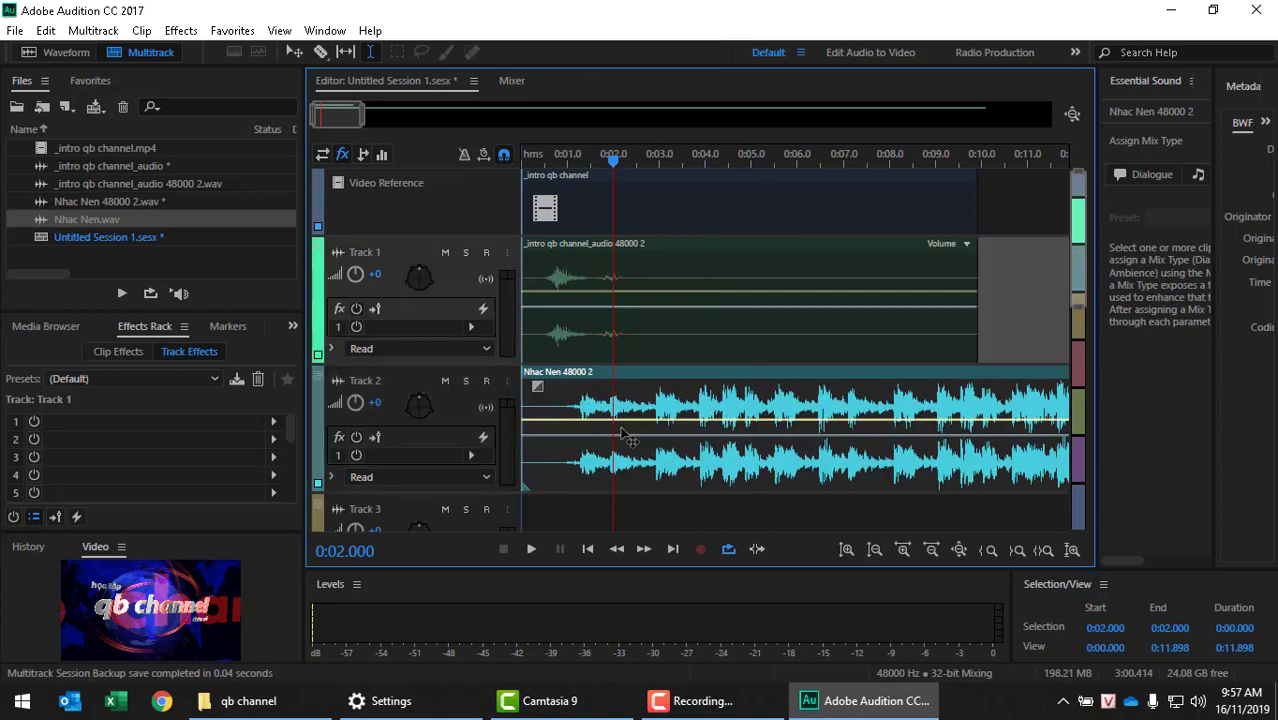
{"action": "left_click", "coordinate": [643, 400]}
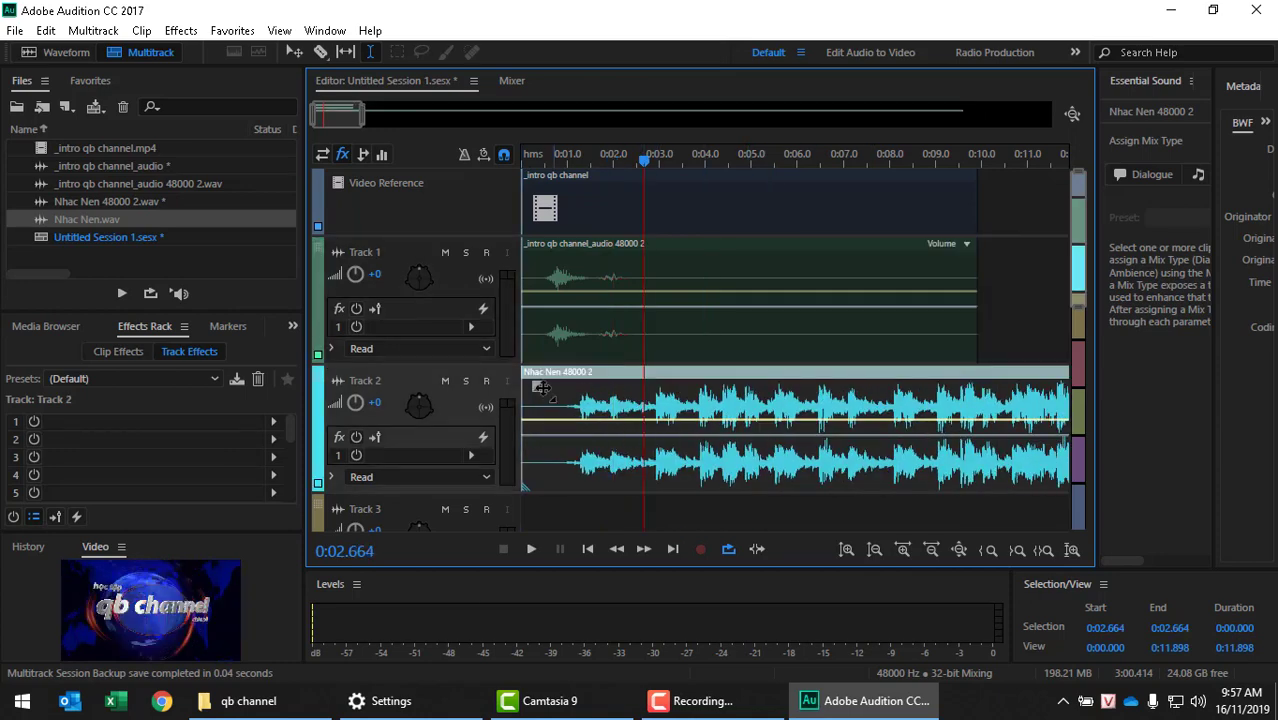
{"action": "left_click_drag", "start_coordinate": [541, 388], "coordinate": [688, 384]}
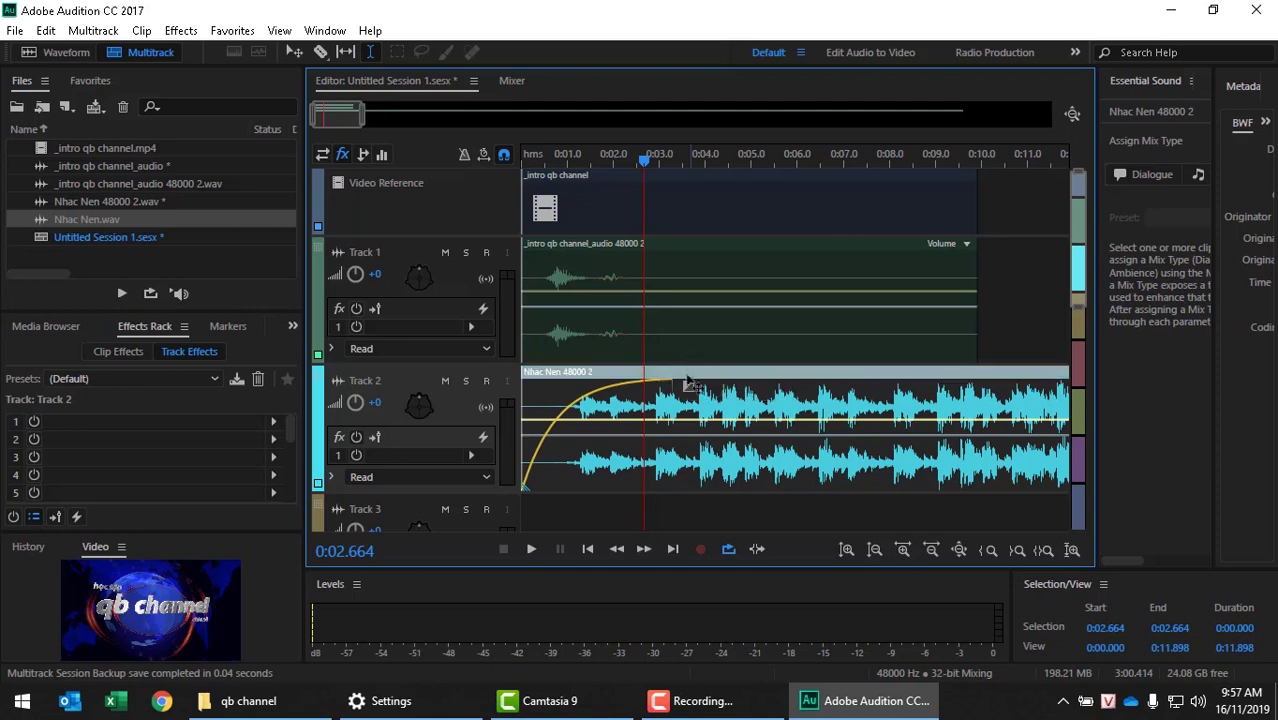
Open the Nhac Nen clip's waveform and start the Fade Envelope effect on its first 5.4 seconds.
{"action": "double_click", "coordinate": [631, 393]}
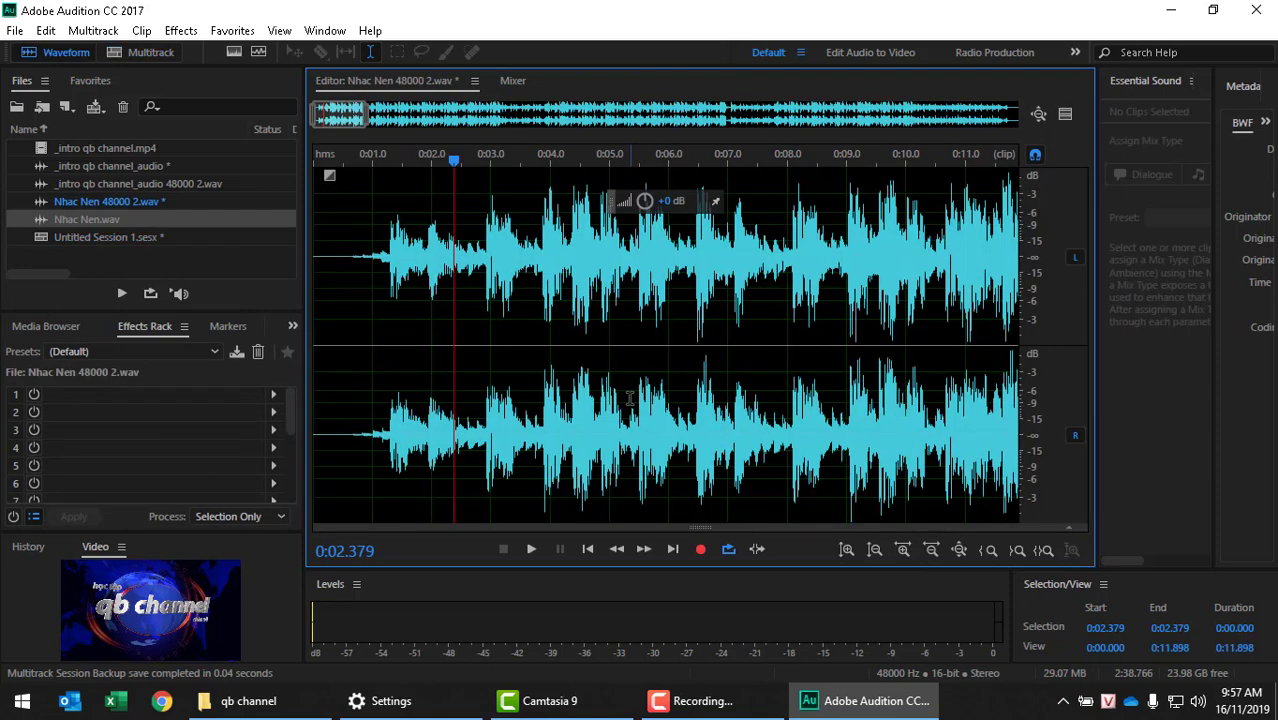
{"action": "left_click_drag", "start_coordinate": [313, 287], "coordinate": [630, 287]}
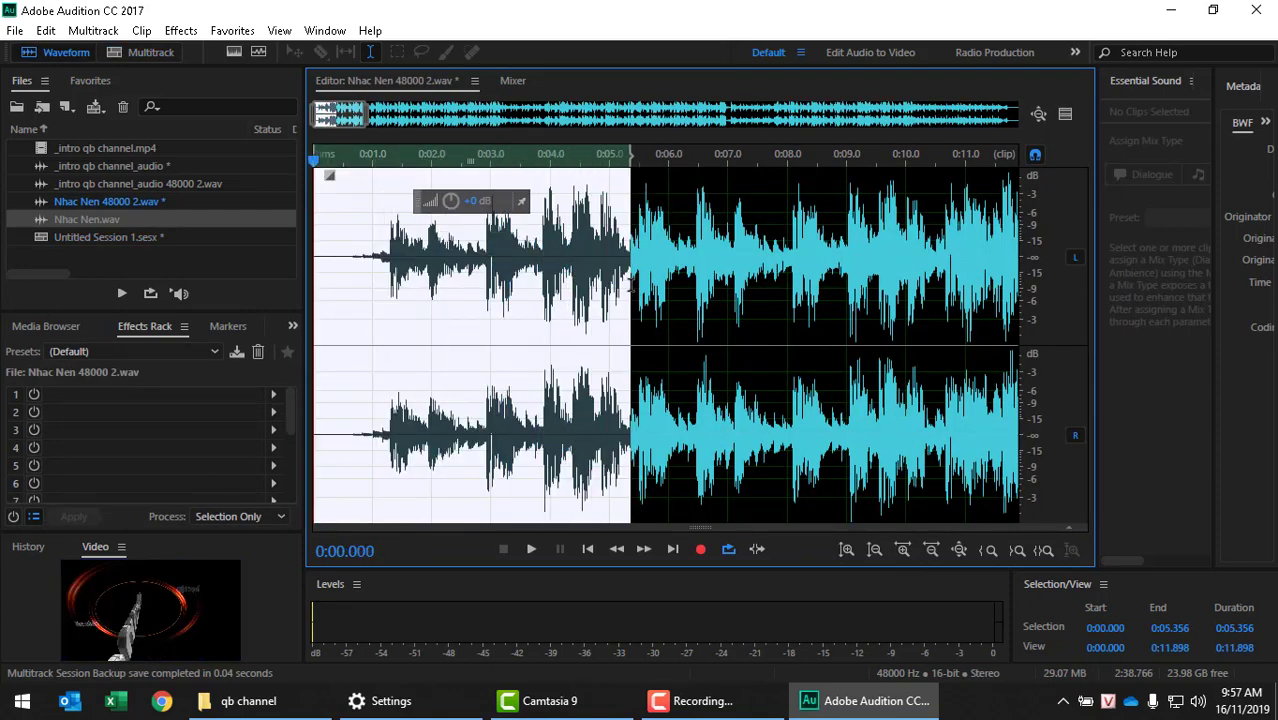
{"action": "left_click", "coordinate": [181, 30]}
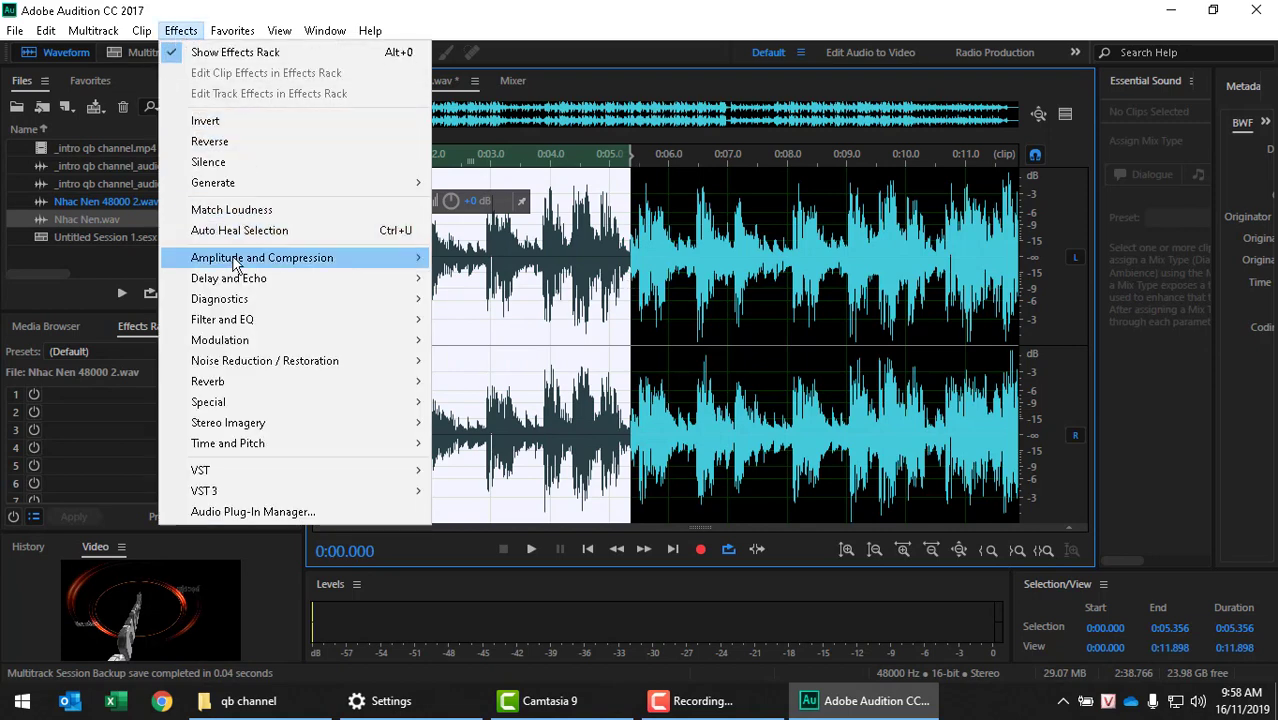
{"action": "mouse_move", "coordinate": [238, 262]}
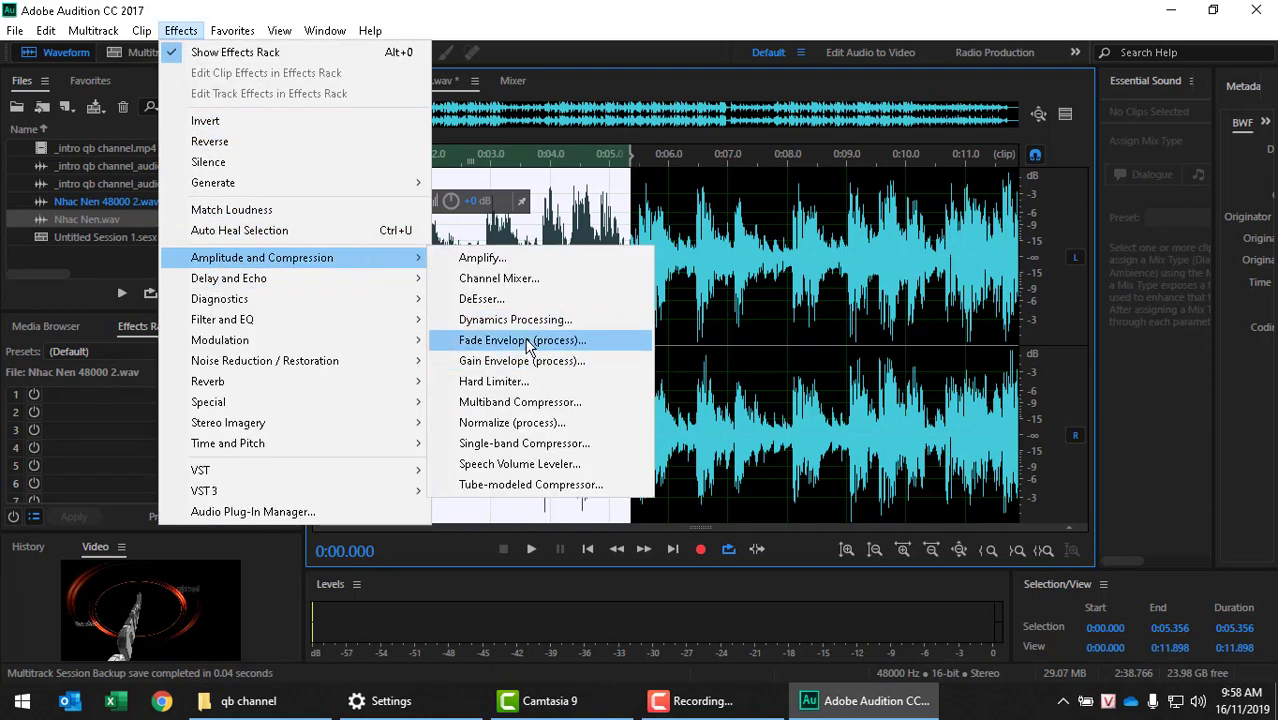
{"action": "left_click", "coordinate": [524, 342]}
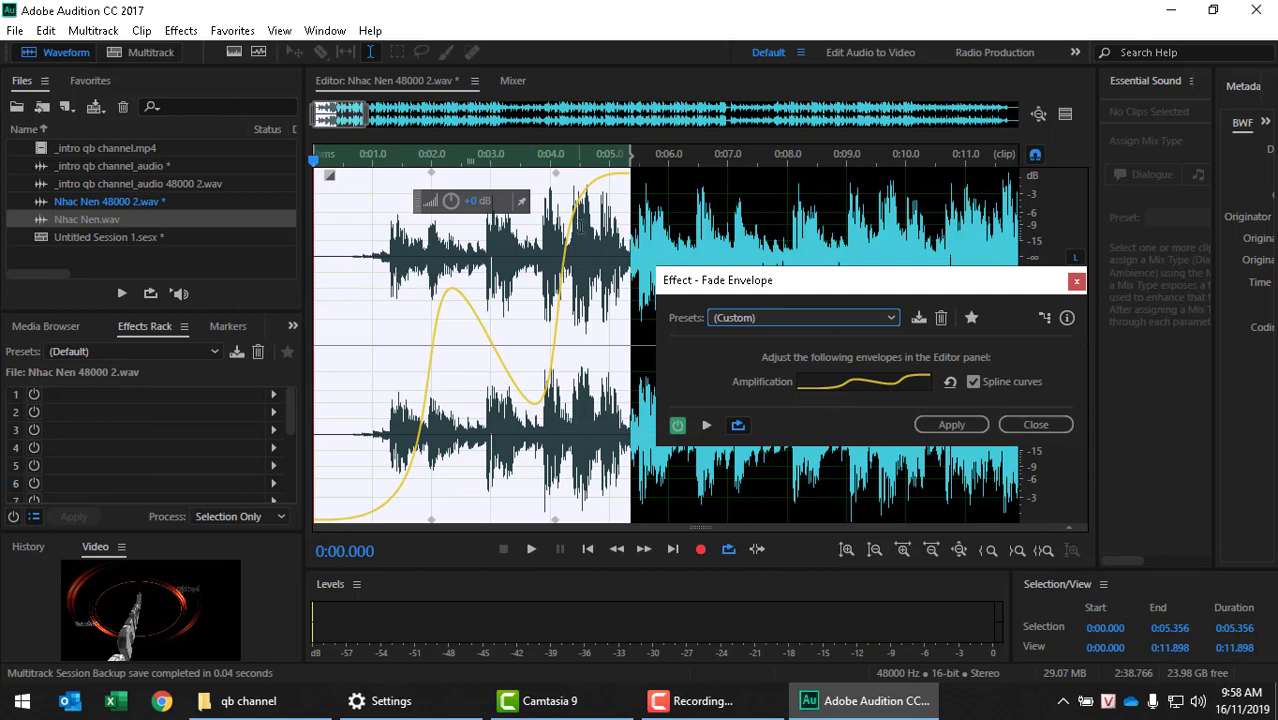
Apply the Smooth Fade In preset with its low control point shifted to about 2.0 seconds.
{"action": "left_click", "coordinate": [830, 318]}
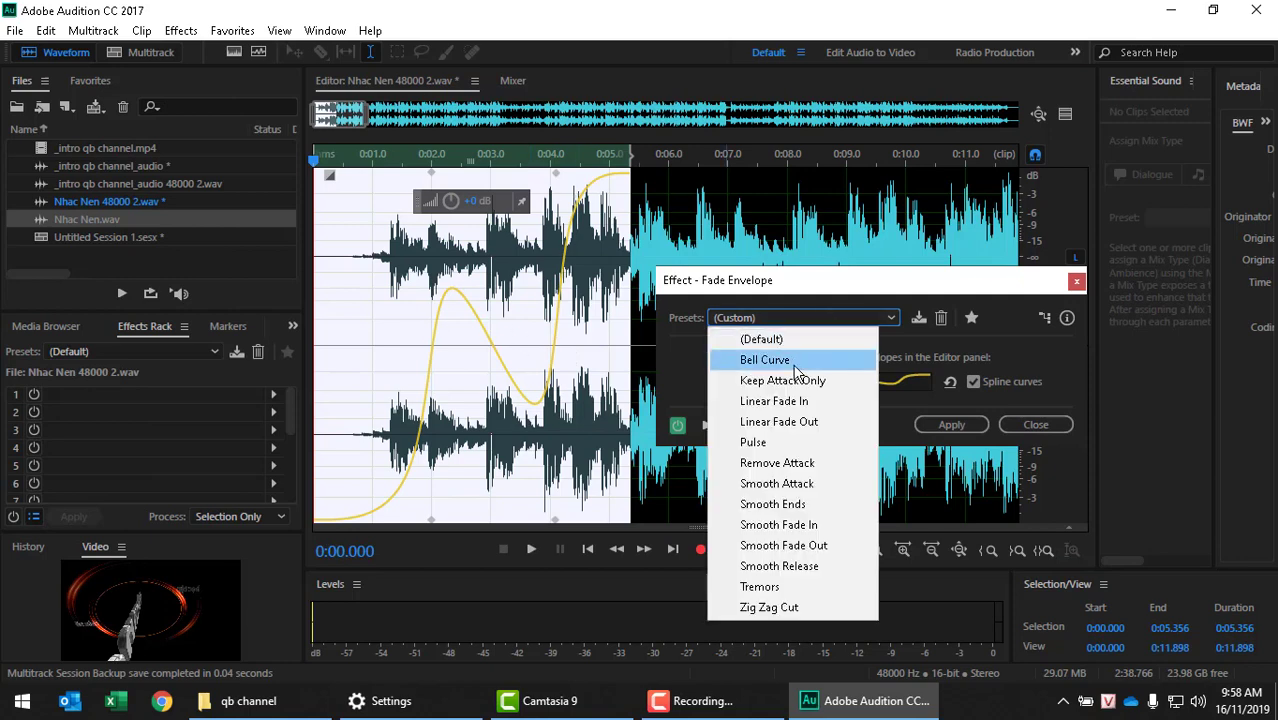
{"action": "left_click", "coordinate": [816, 526]}
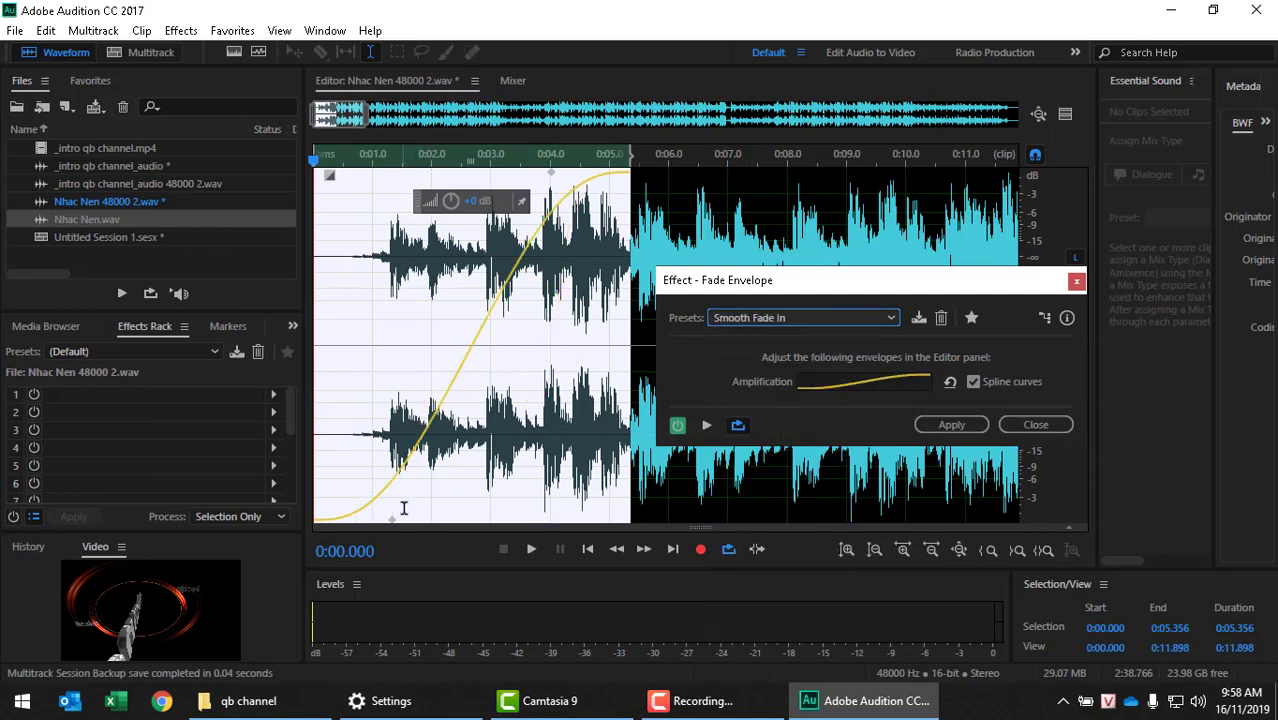
{"action": "left_click_drag", "start_coordinate": [392, 519], "coordinate": [433, 519]}
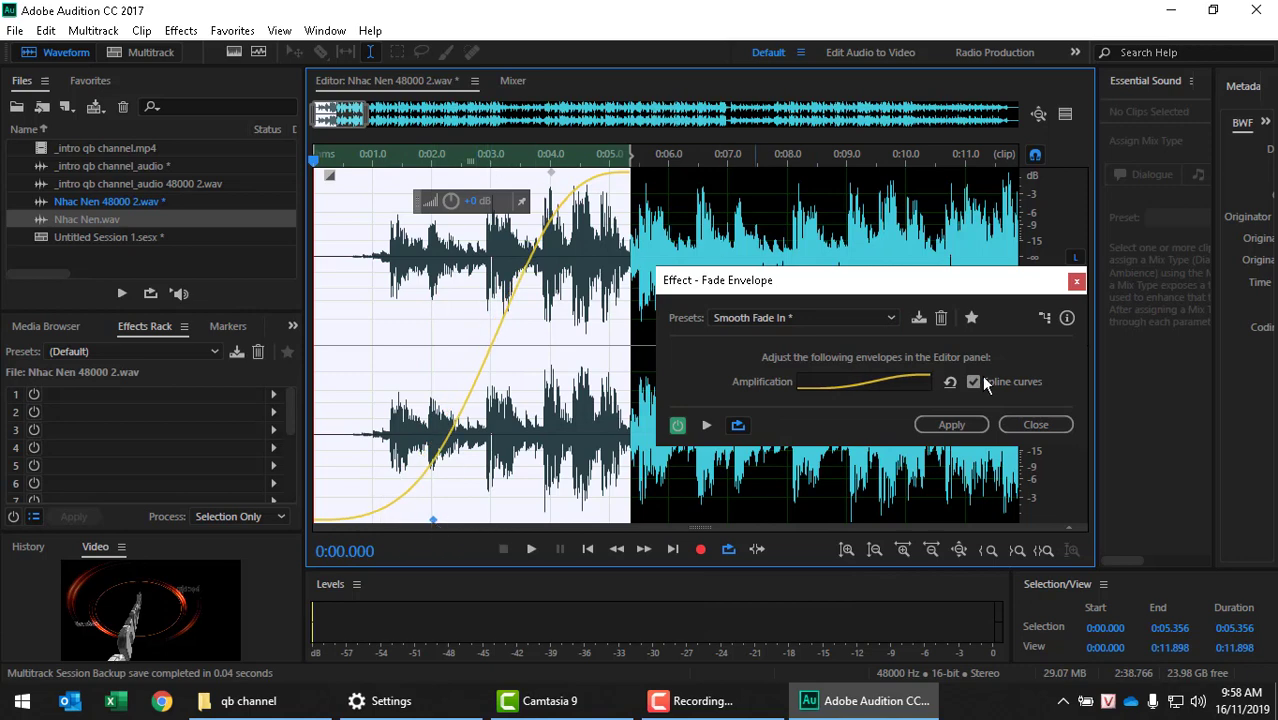
{"action": "left_click", "coordinate": [965, 422]}
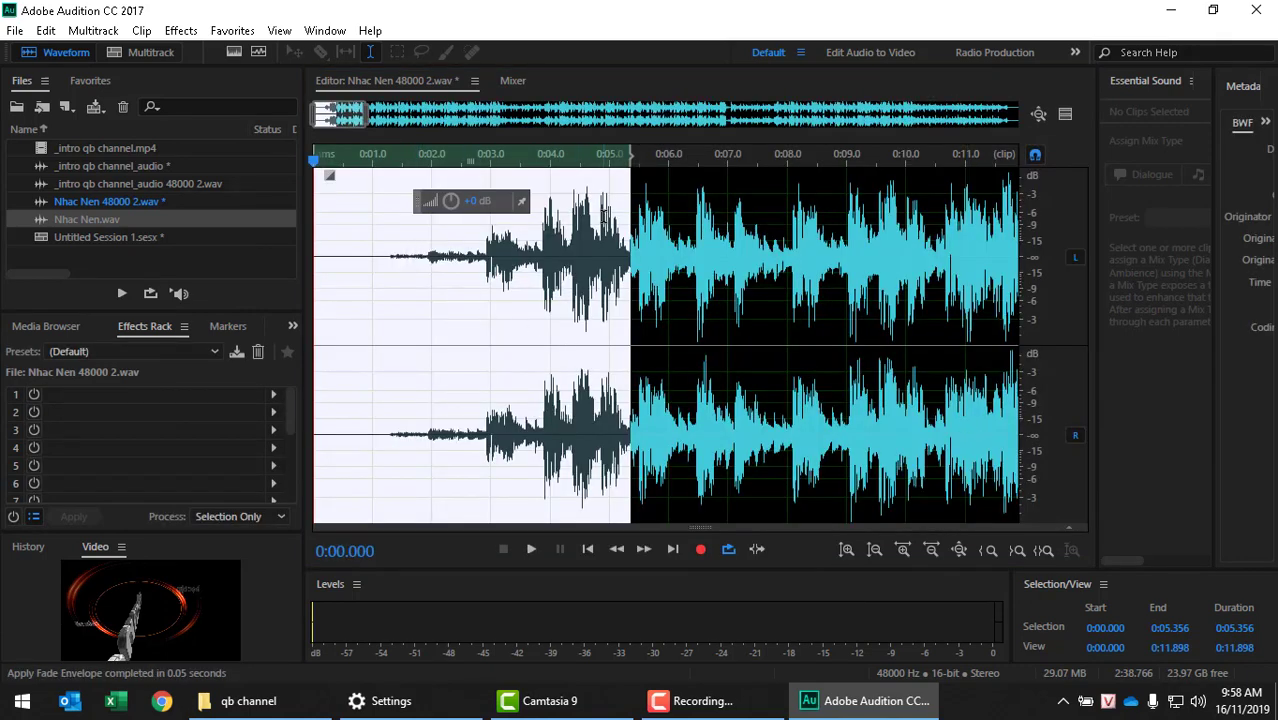
Return to the multitrack session and remove the fade-in from the Nhac Nen clip on Track 2.
{"action": "left_click", "coordinate": [143, 57]}
{"action": "left_click", "coordinate": [637, 440]}
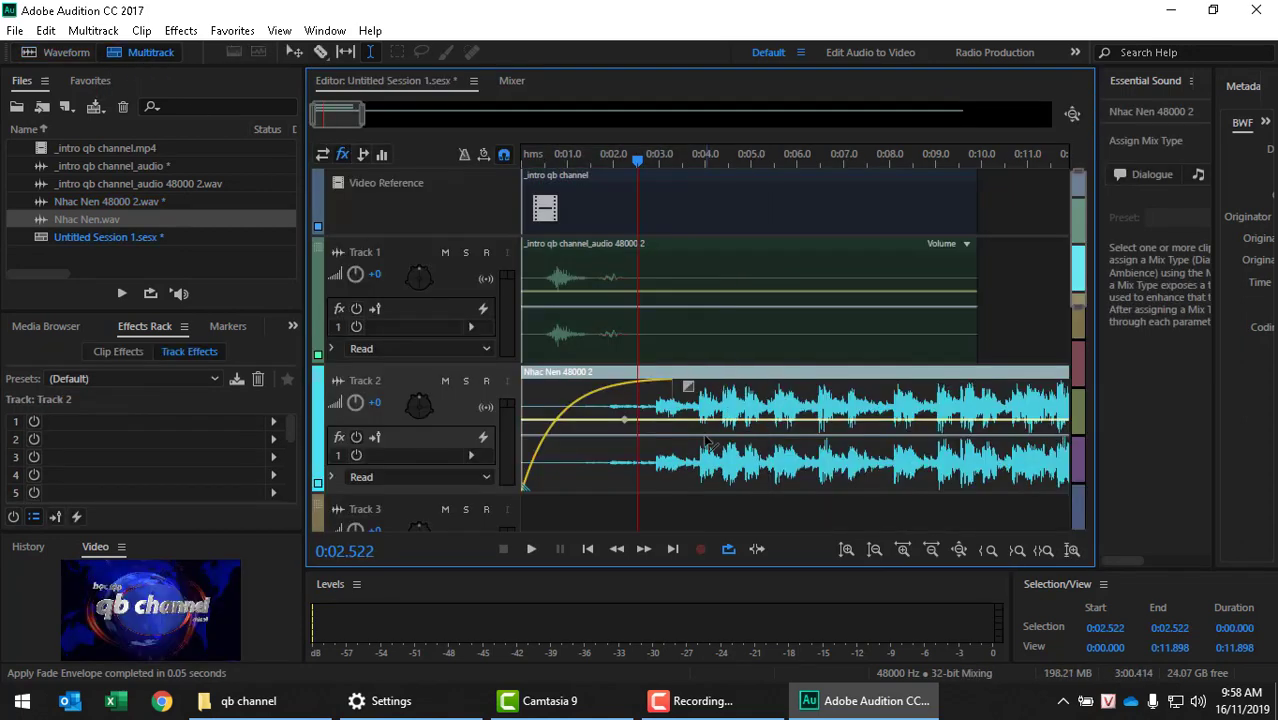
{"action": "left_click_drag", "start_coordinate": [688, 386], "coordinate": [484, 375]}
Play the mix from the beginning through about 4.5 seconds to check the music's fade-in.
{"action": "key", "text": "Home"}
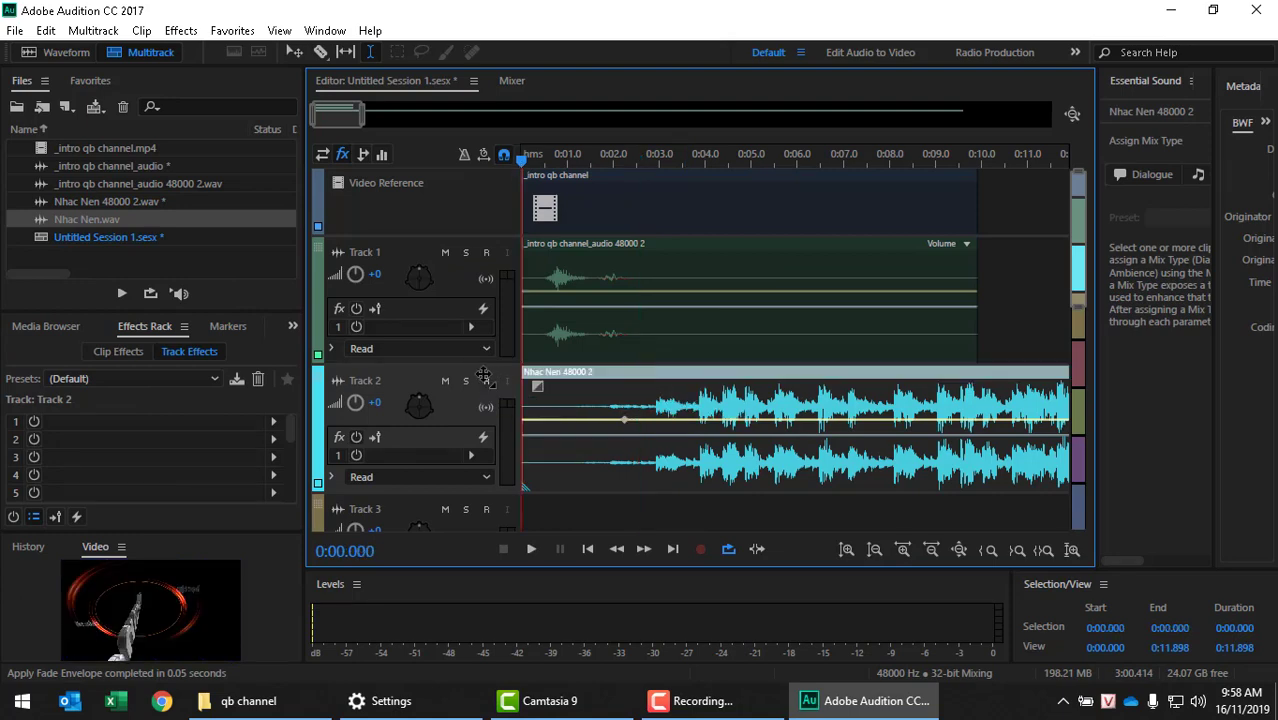
{"action": "key", "text": "space"}
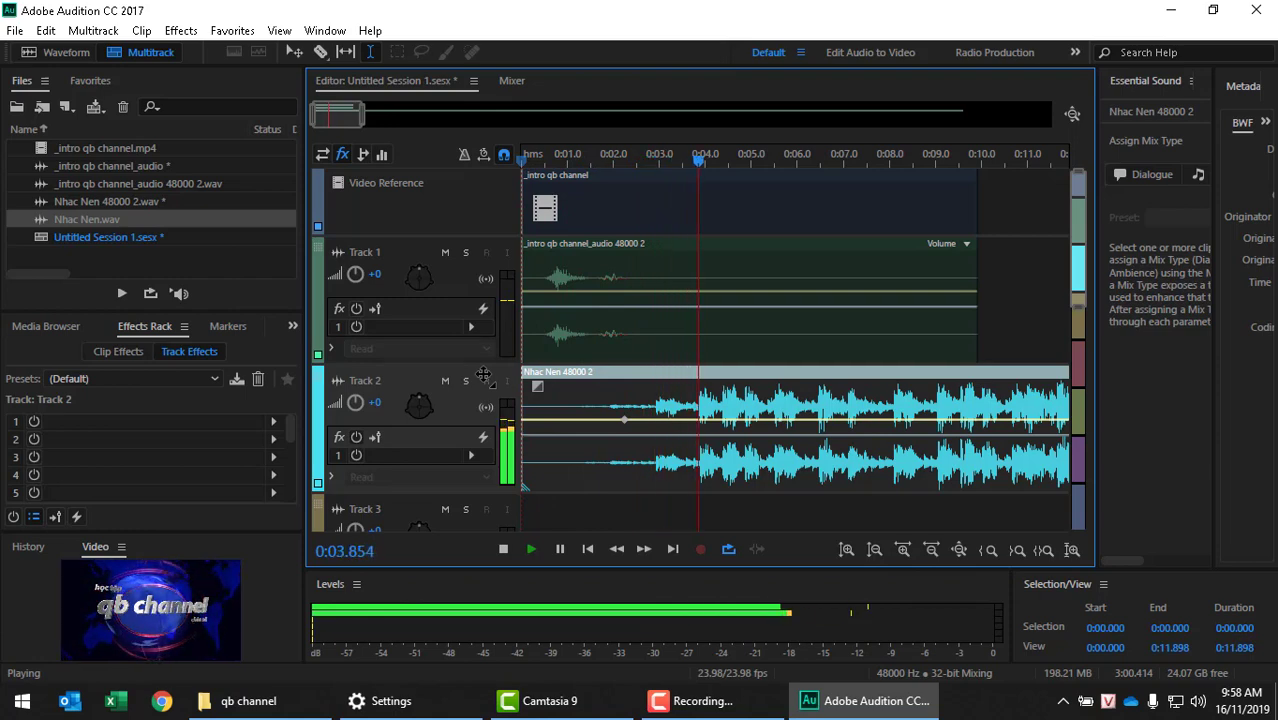
{"action": "key", "text": "space"}
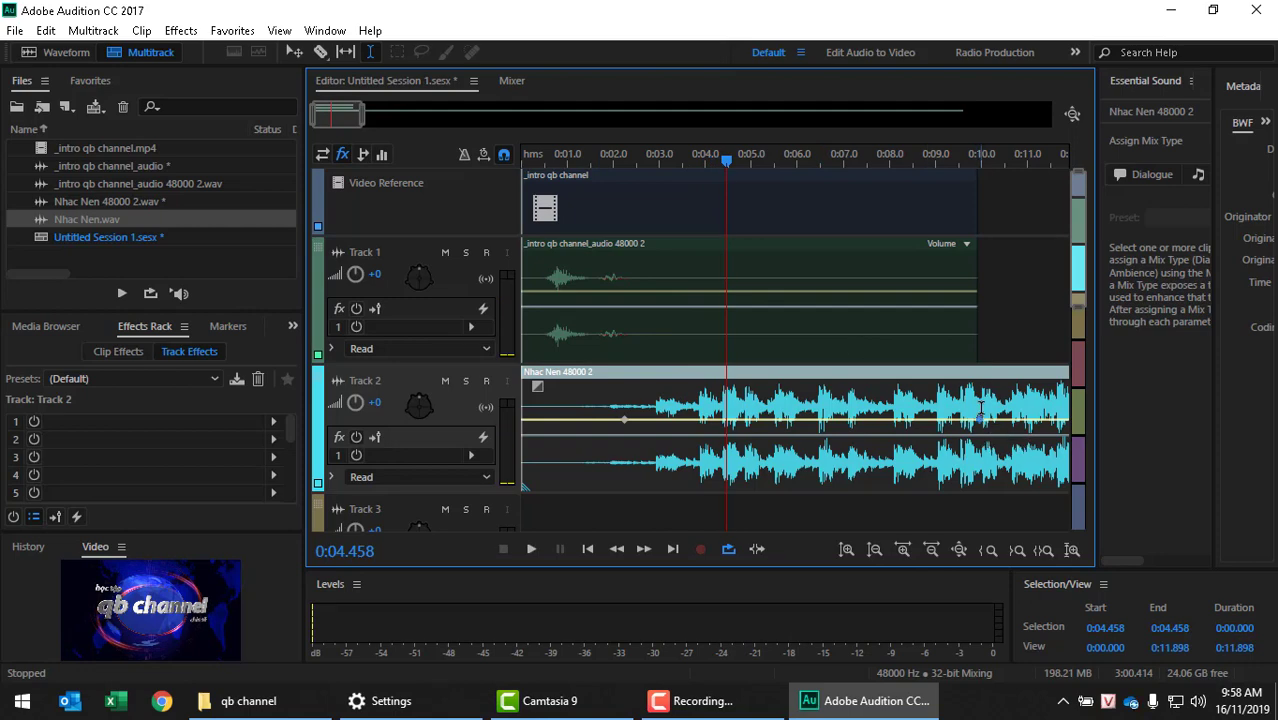
Delete the music on Track 2 from 10 seconds to its end.
{"action": "left_click_drag", "start_coordinate": [981, 410], "coordinate": [1085, 410]}
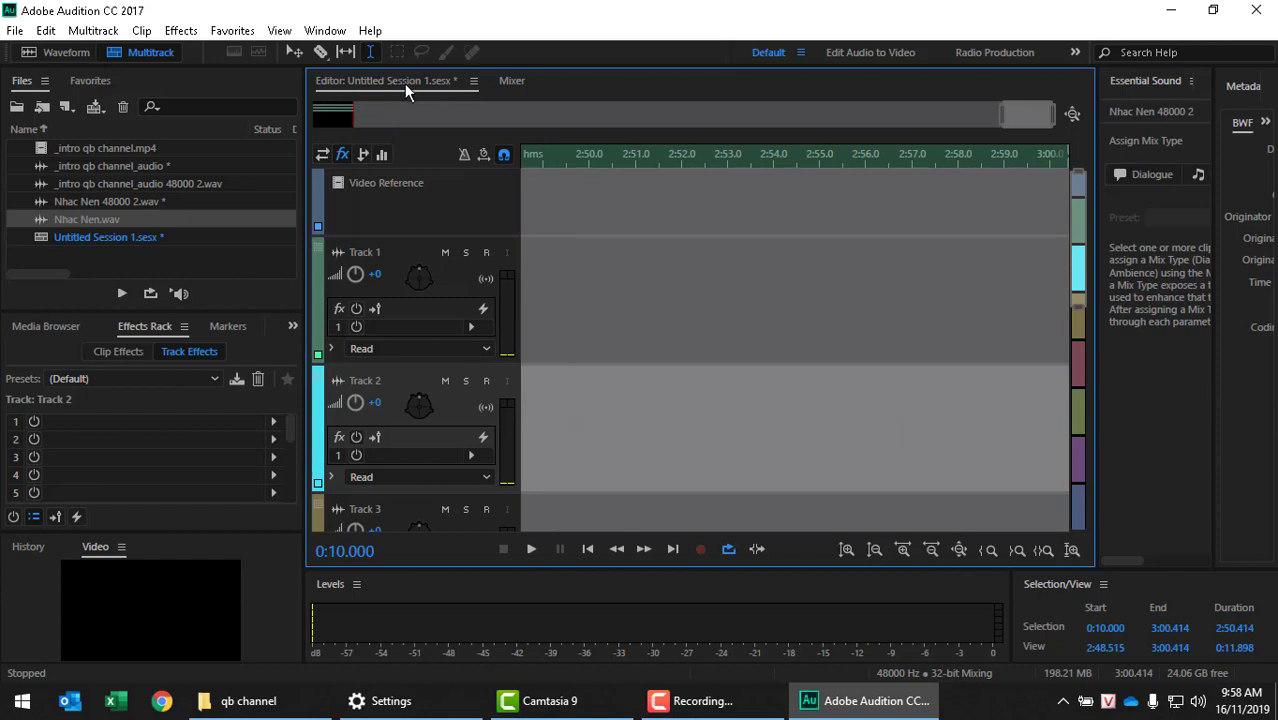
{"action": "scroll", "coordinate": [390, 109], "scroll_direction": "left", "scroll_amount": 8}
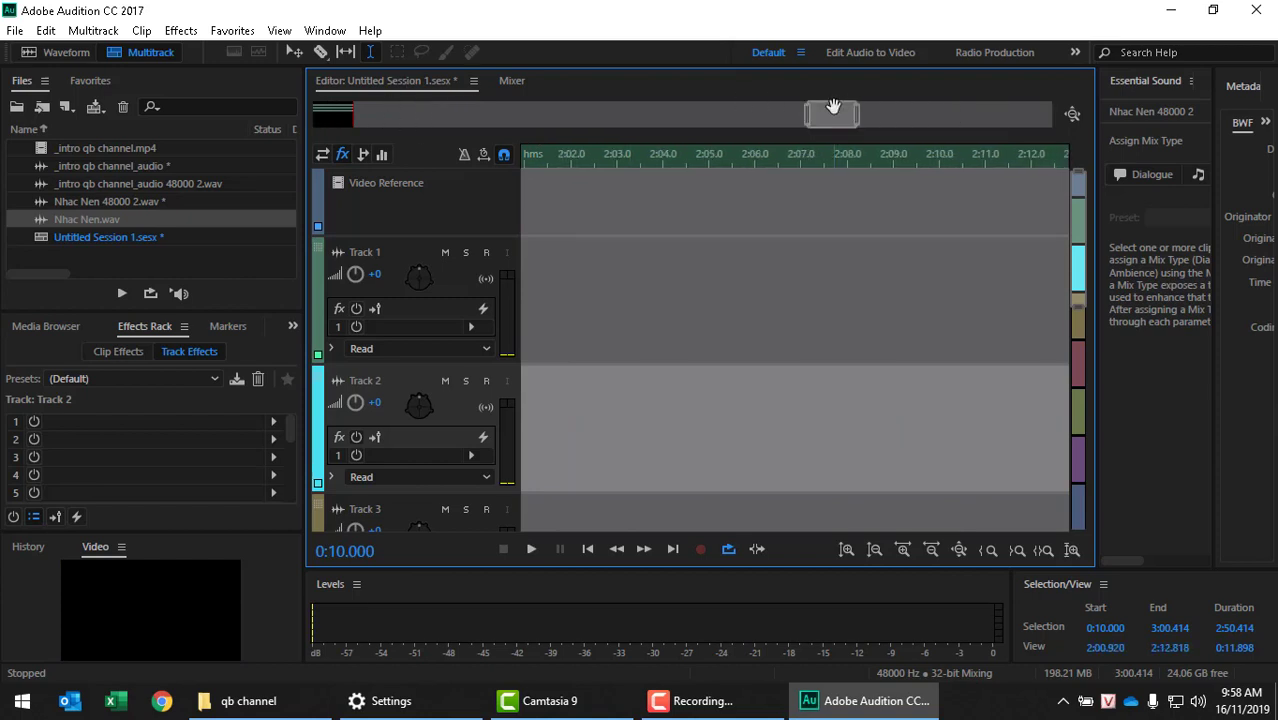
{"action": "left_click_drag", "start_coordinate": [833, 107], "coordinate": [337, 112]}
{"action": "left_click", "coordinate": [1018, 438]}
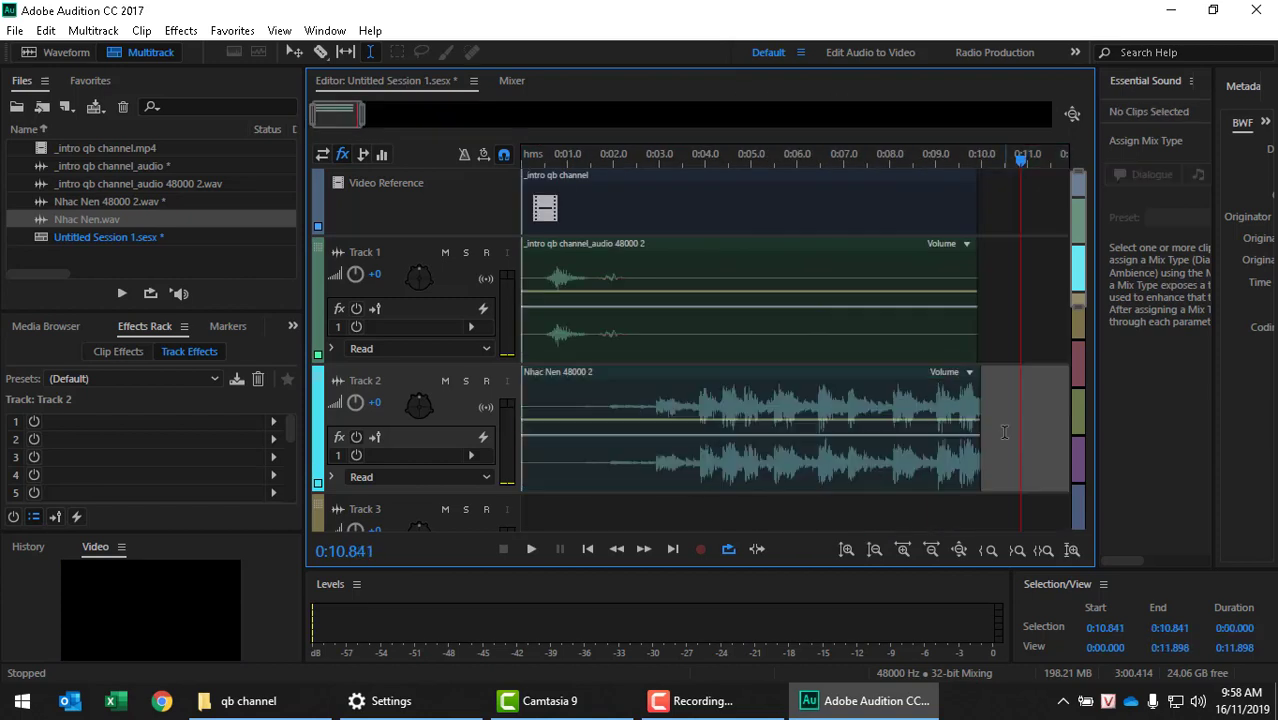
Trim the music clip's end to the video's end and add a curved fade-out of about 2.1 seconds.
{"action": "left_click", "coordinate": [976, 388]}
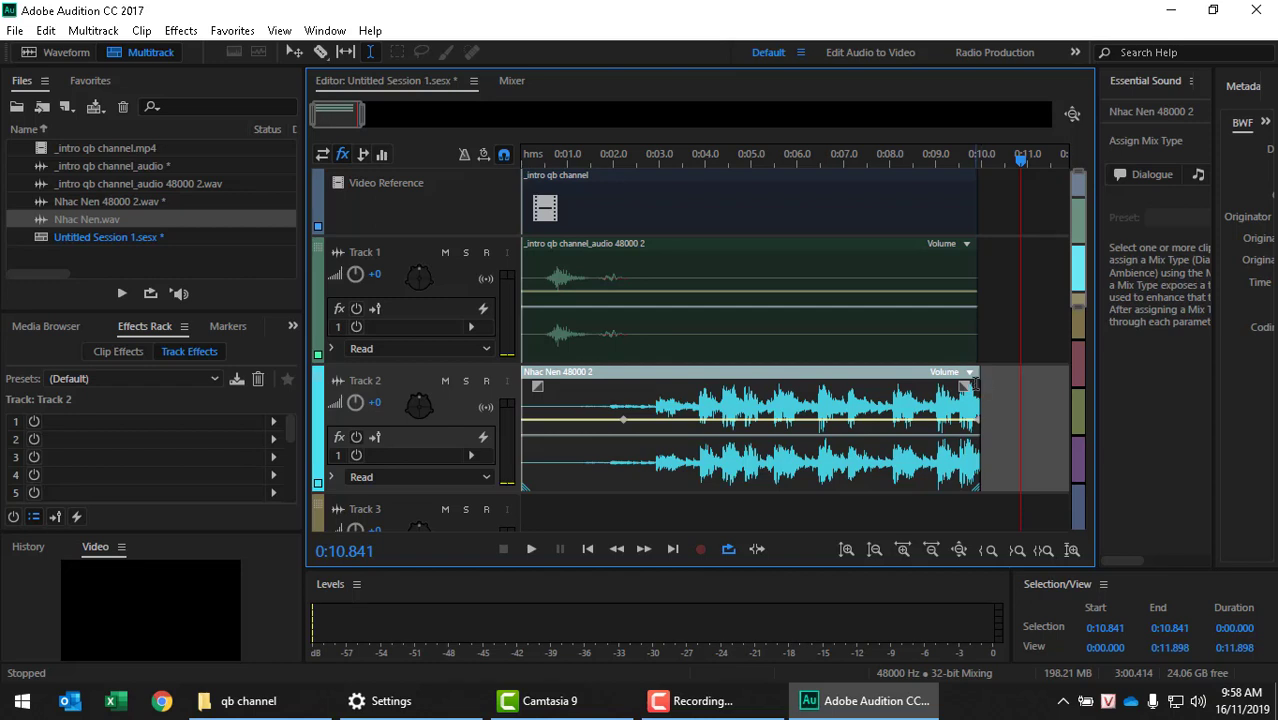
{"action": "left_click_drag", "start_coordinate": [979, 408], "coordinate": [878, 440]}
{"action": "left_click", "coordinate": [950, 412]}
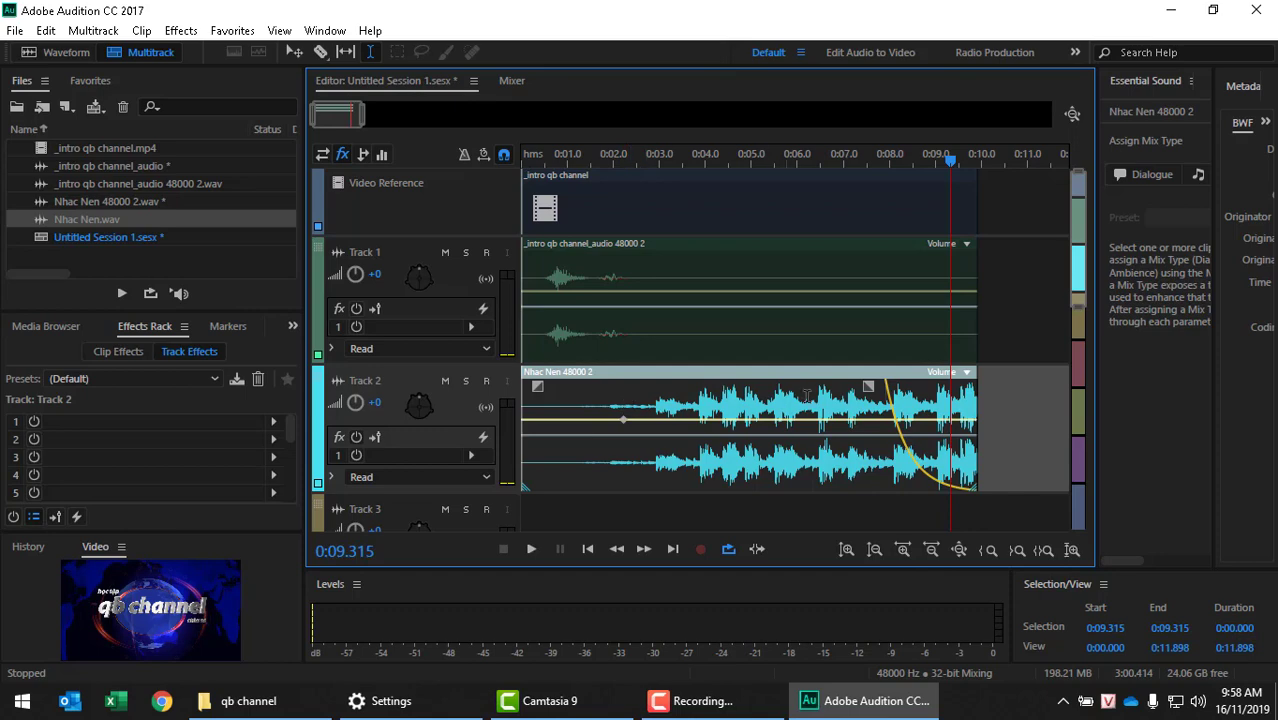
{"action": "left_click_drag", "start_coordinate": [872, 388], "coordinate": [862, 387]}
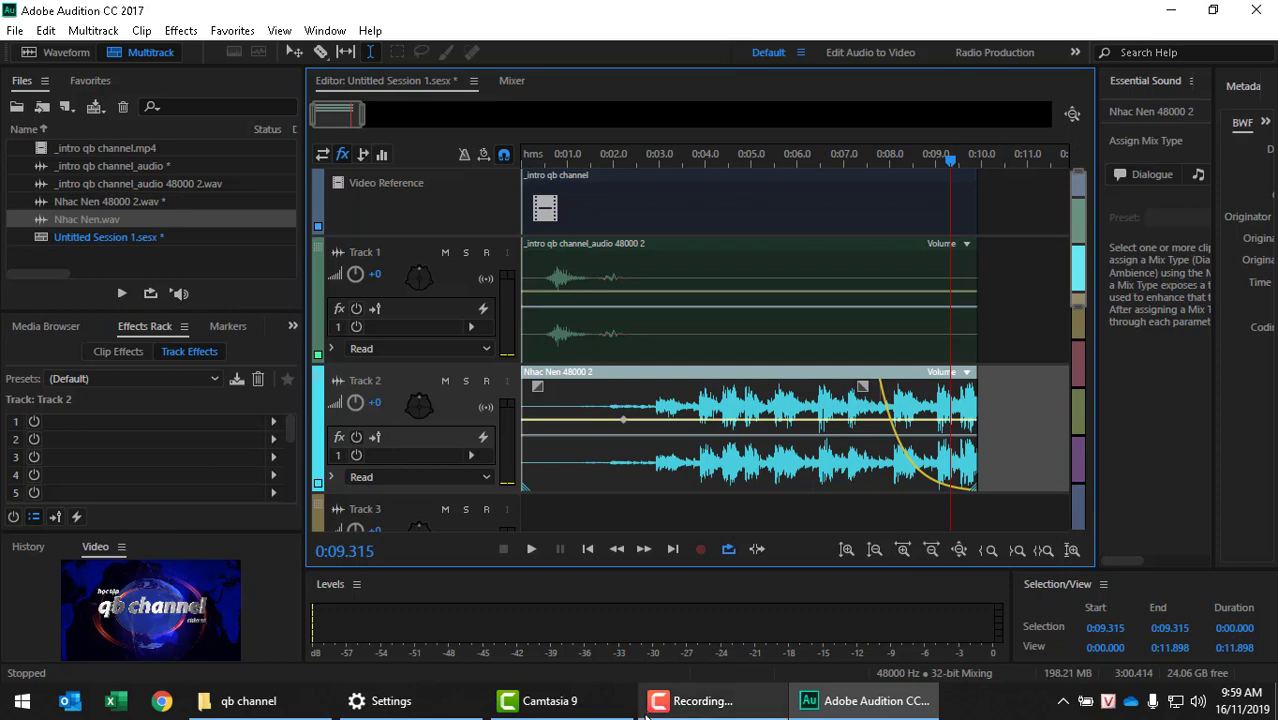
{"action": "left_click", "coordinate": [695, 701]}
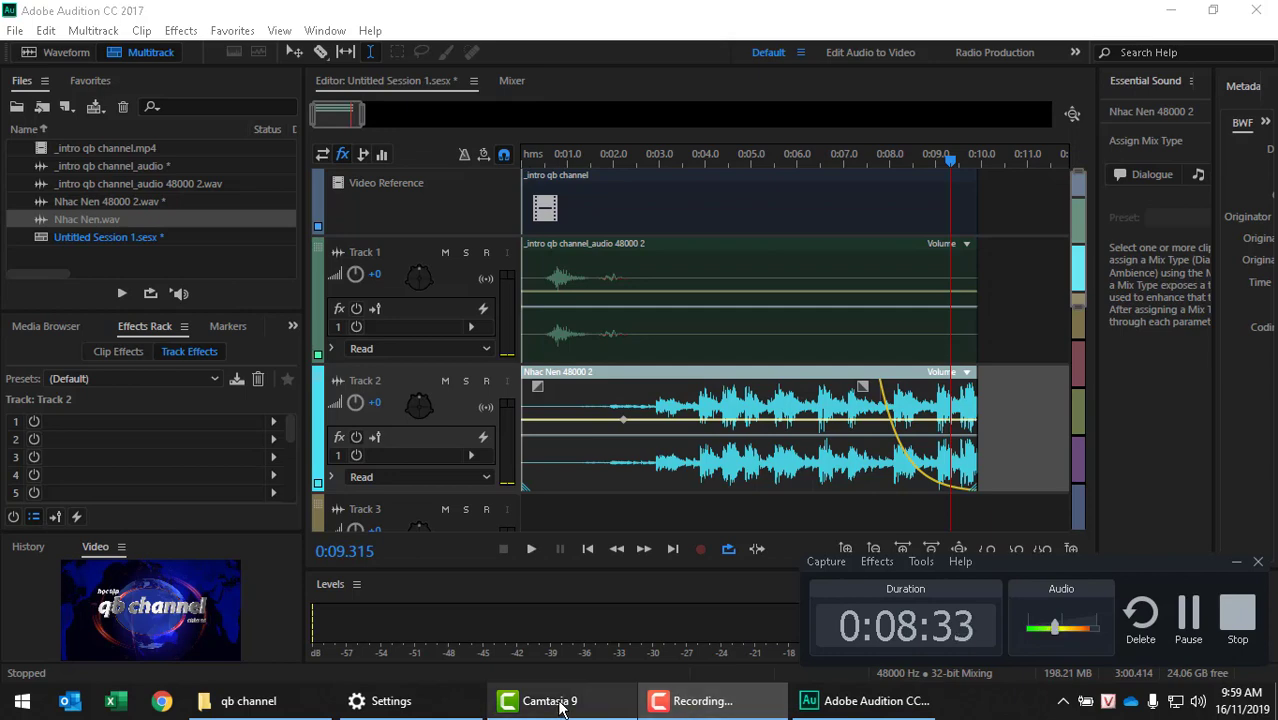
{"action": "mouse_move", "coordinate": [557, 708]}
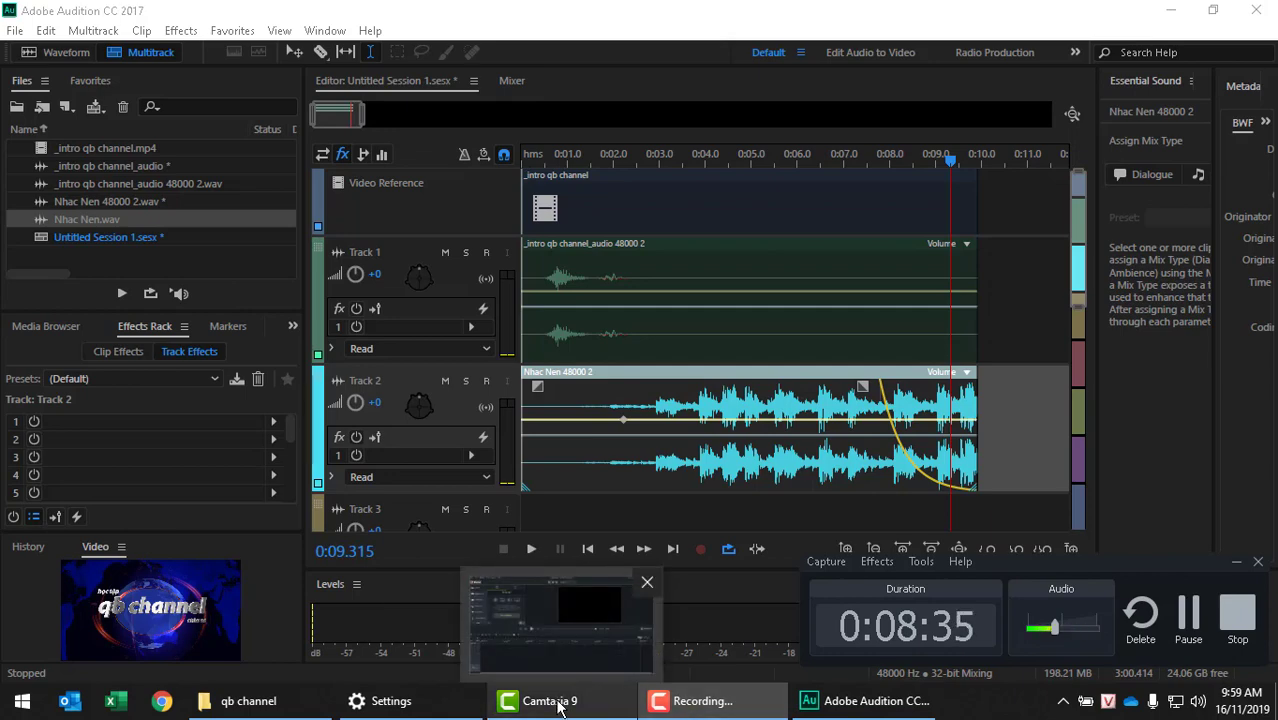